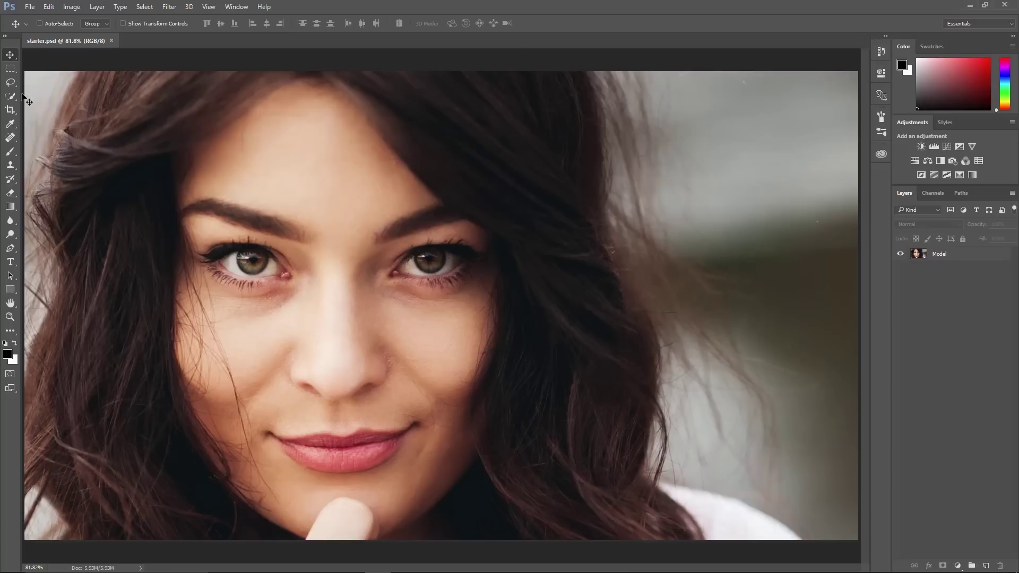
- Place the street image as an embedded object above the Model layer and stretch it to the full canvas width
click(30, 7)
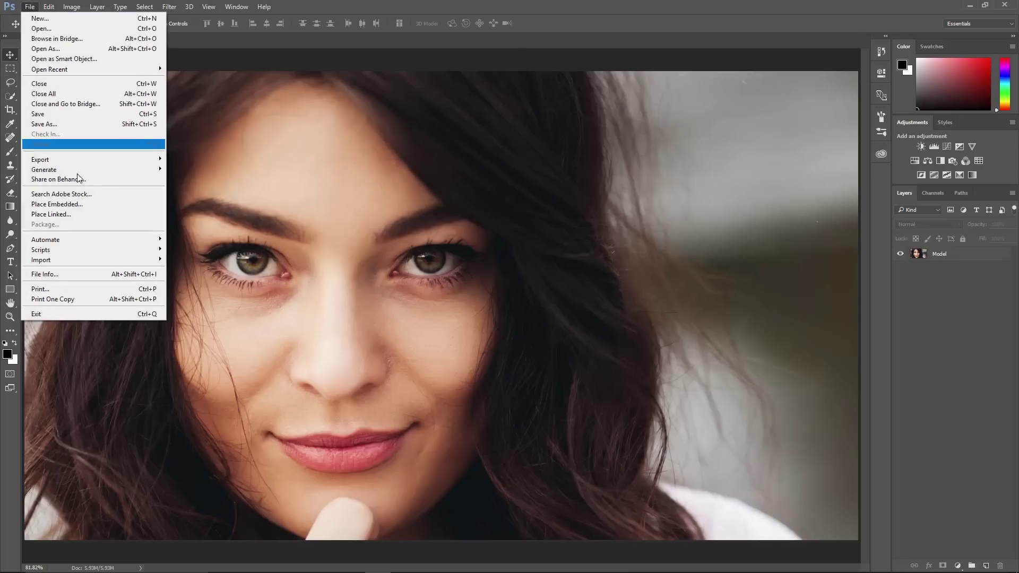
click(81, 205)
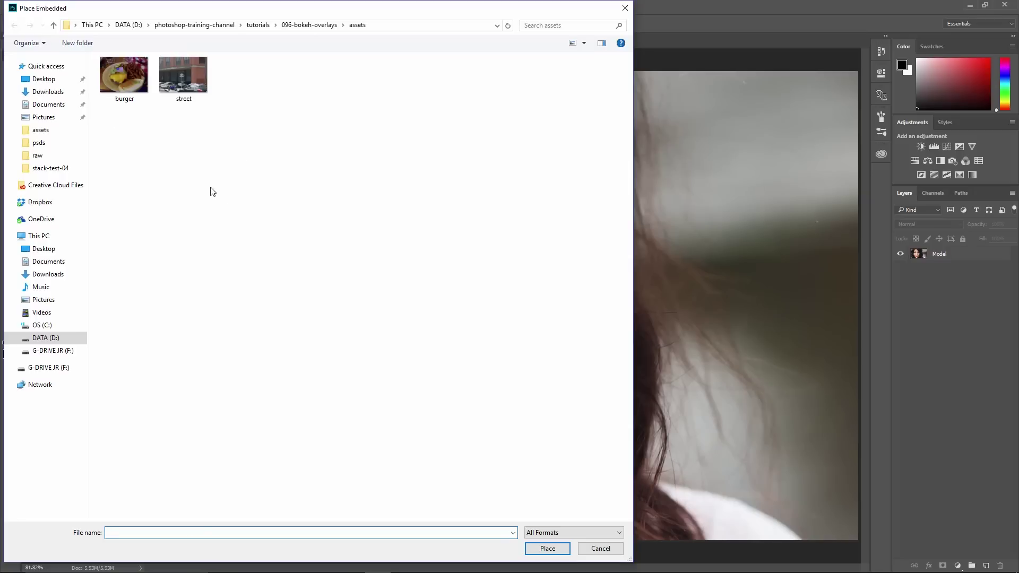
click(182, 84)
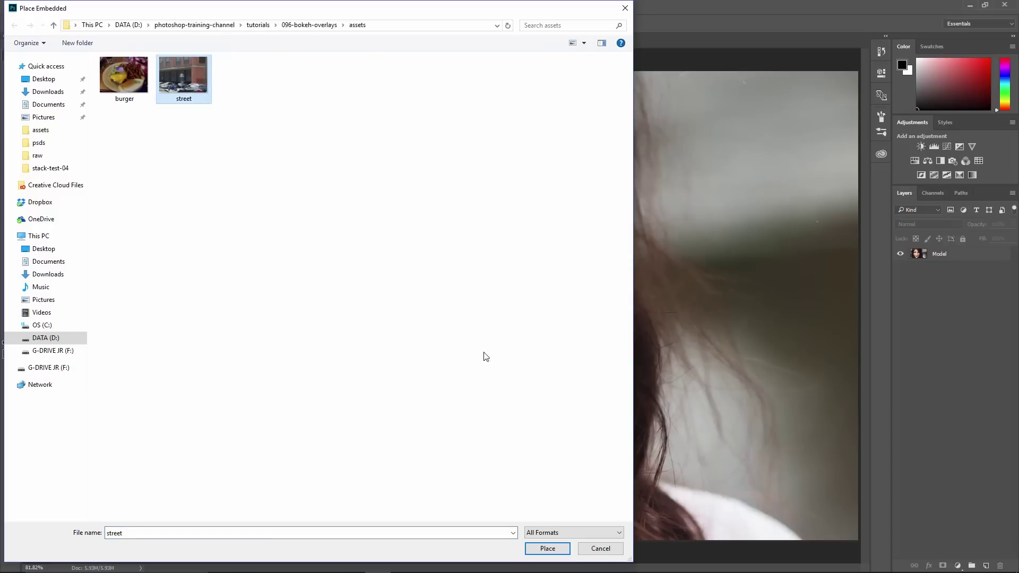
click(547, 549)
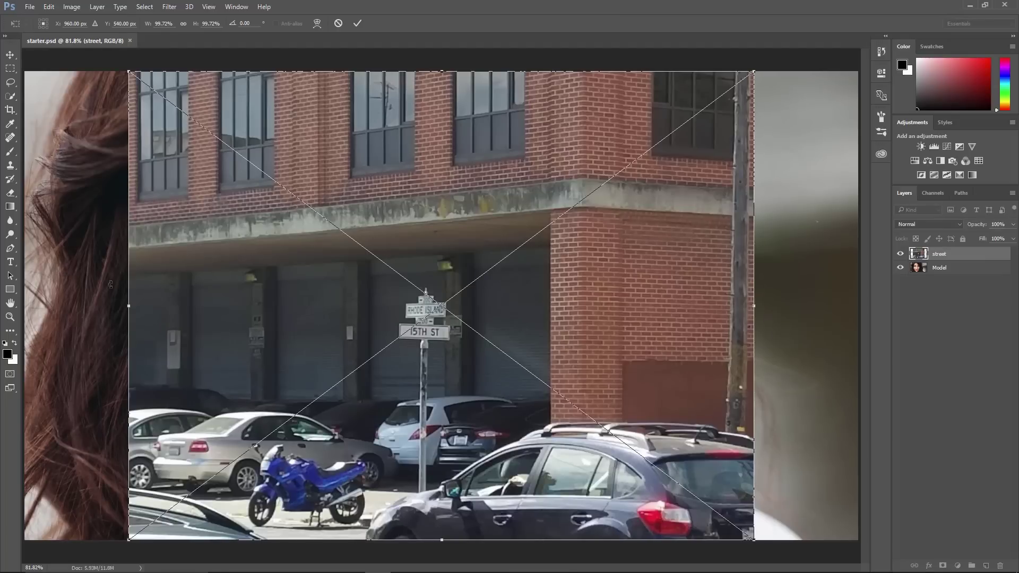
drag(130, 307, 25, 306)
drag(756, 306, 858, 306)
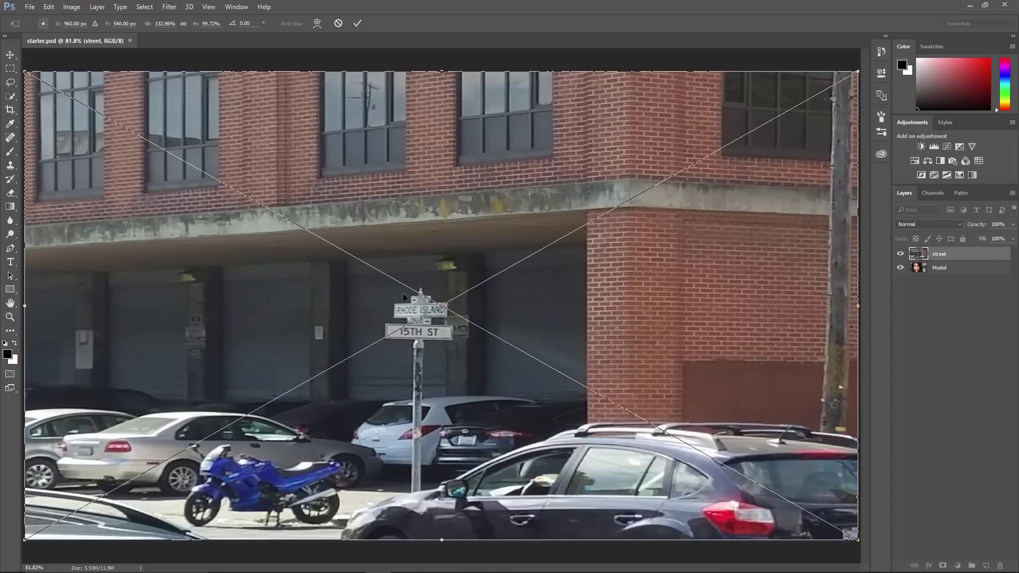
key(Return)
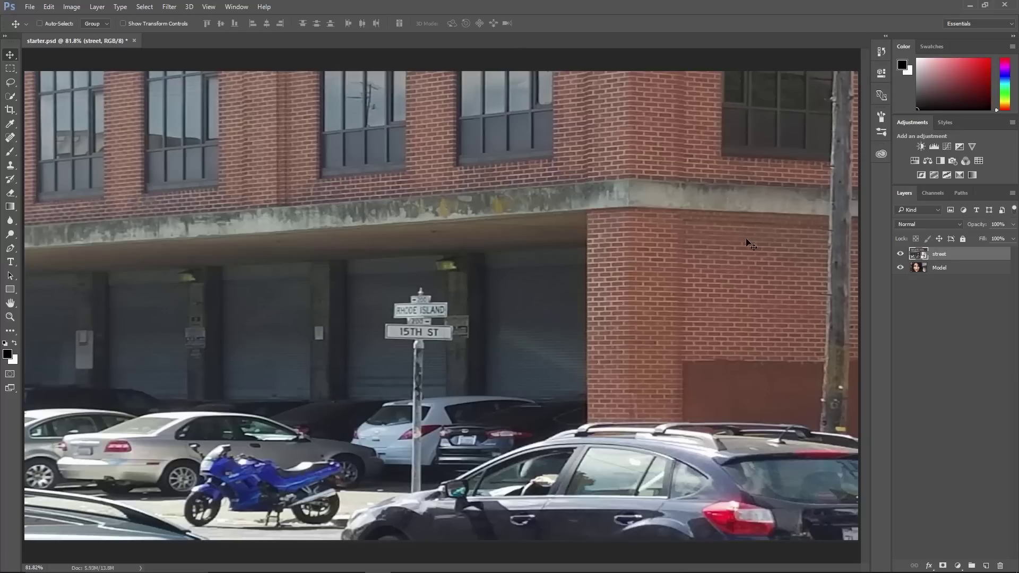
click(900, 254)
click(900, 254)
- Apply a Field Blur of 148 px to the street layer with Light Bokeh 38%, Bokeh Color 51% and Light Range 140 to 224
click(169, 7)
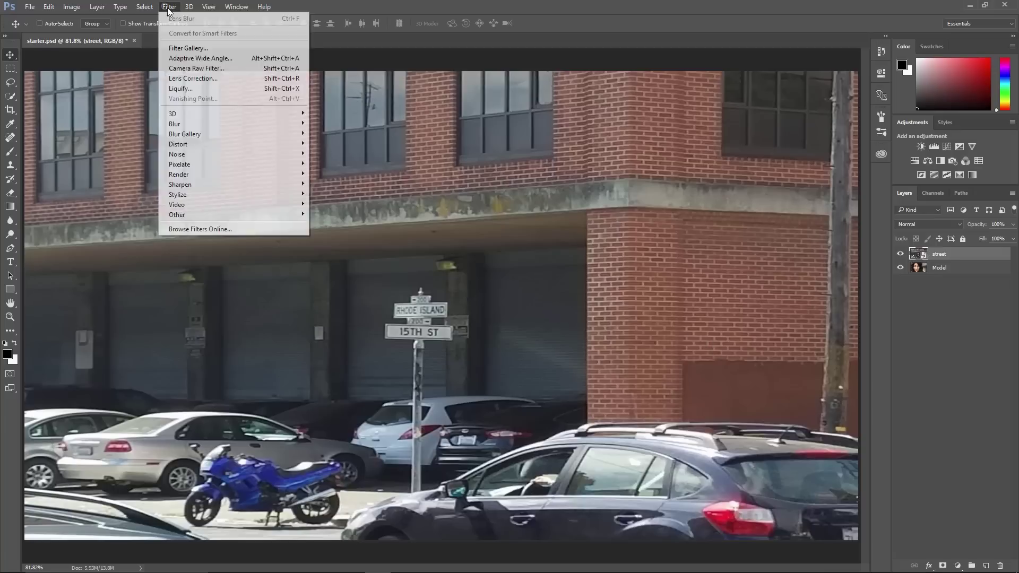
mouse_move(193, 137)
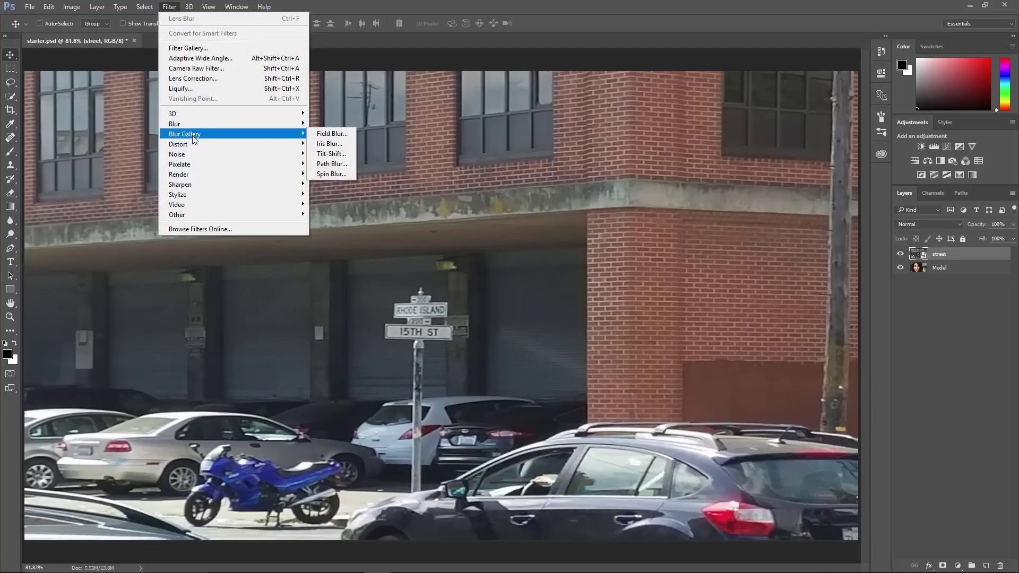
click(333, 135)
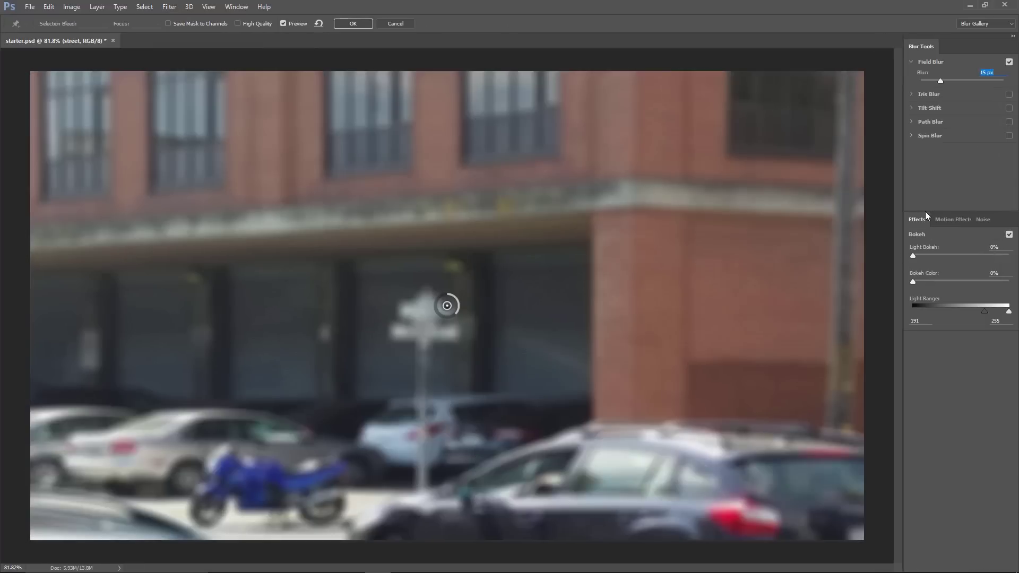
drag(940, 81, 971, 83)
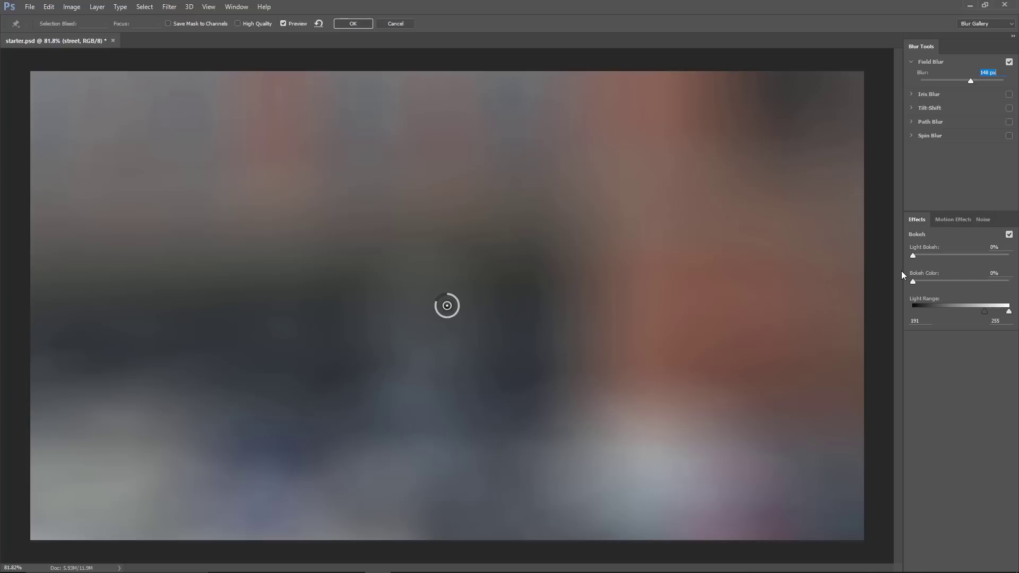
drag(912, 256, 966, 312)
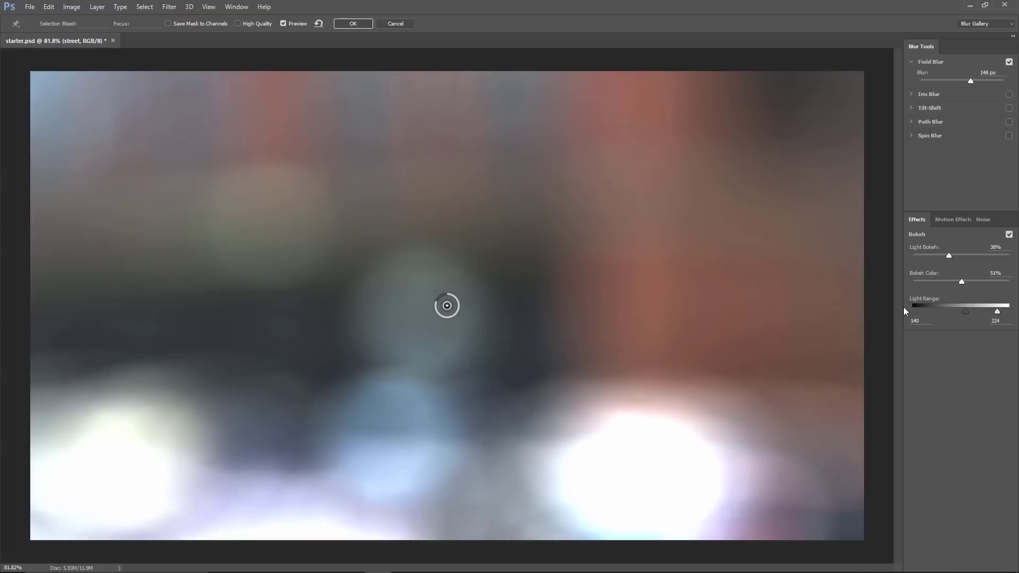
click(353, 25)
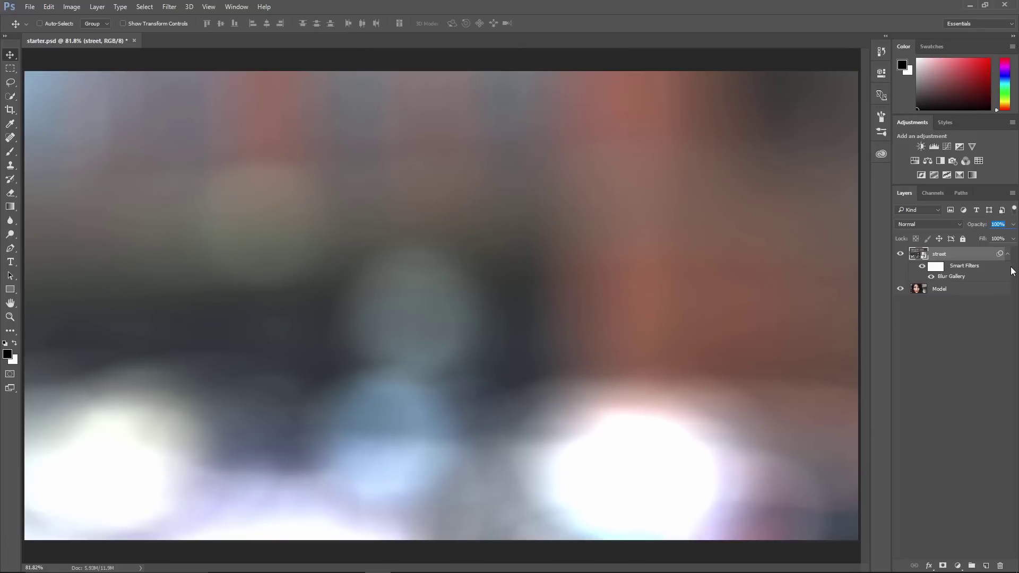
- Review the settings of the street layer's Blur Gallery smart filter, and collapse the layer's filter list
double_click(951, 276)
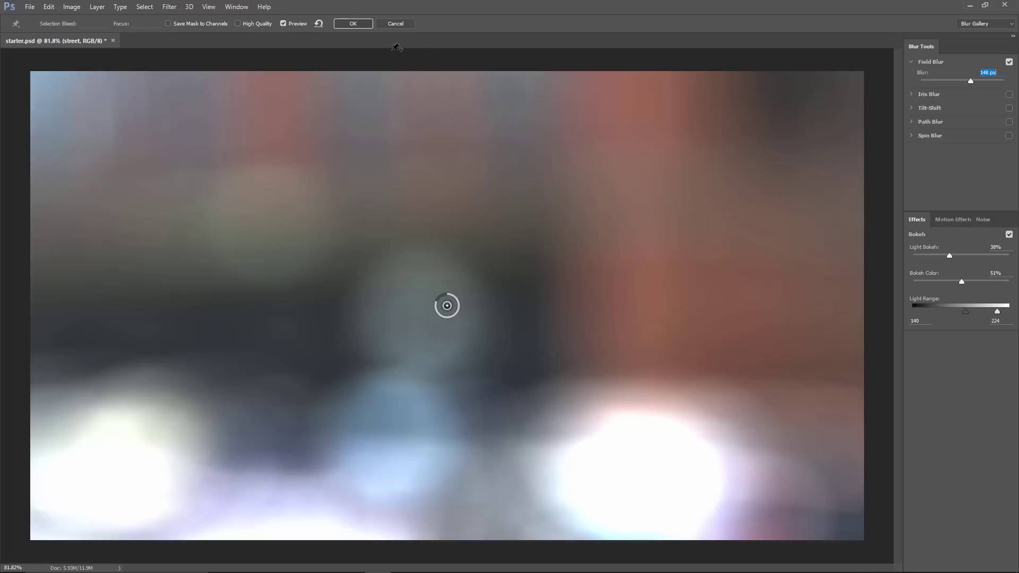
key(Return)
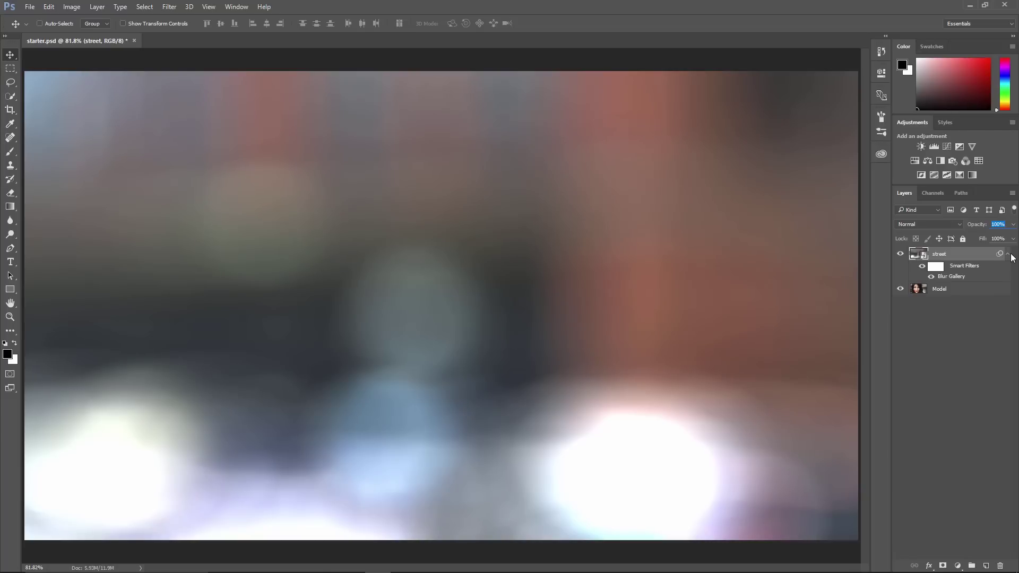
click(1008, 254)
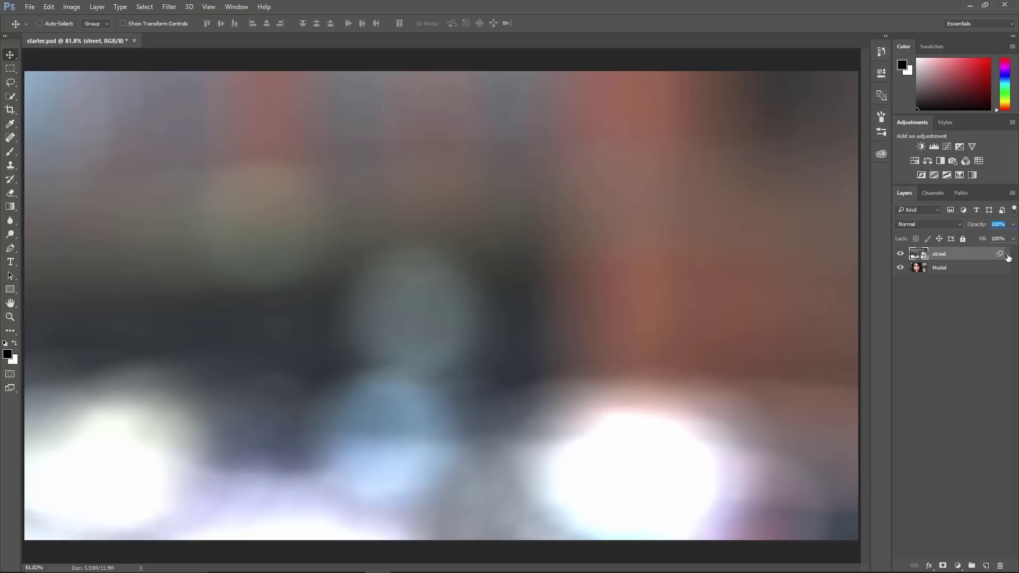
- Try the Screen blending mode on the street layer and return it to Normal
click(907, 225)
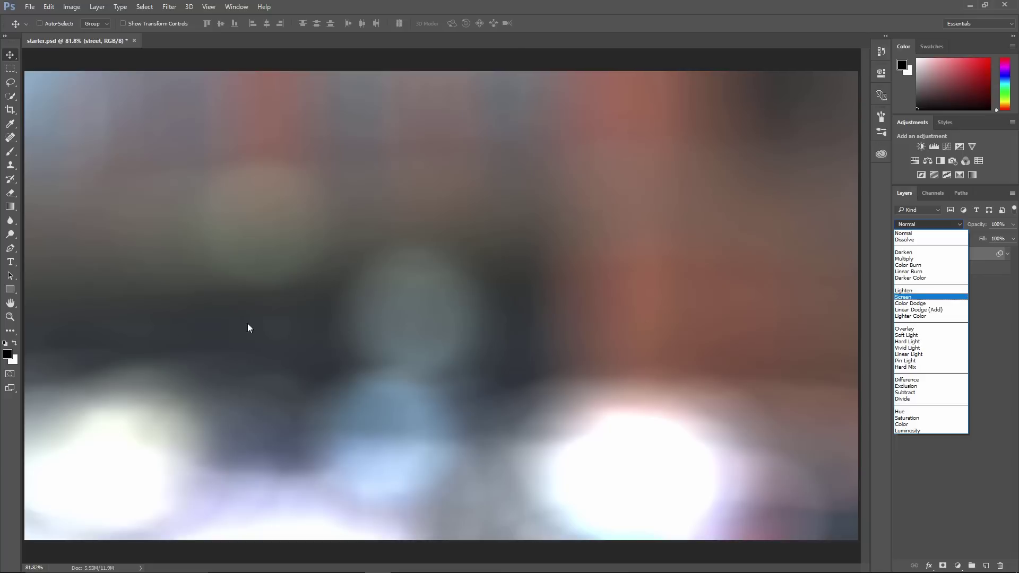
click(912, 297)
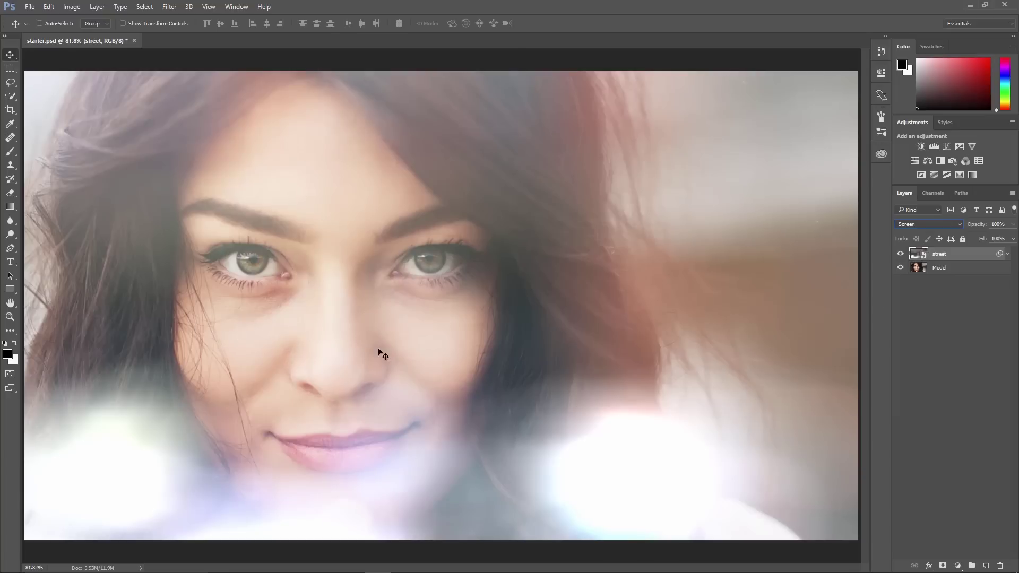
click(907, 229)
click(909, 237)
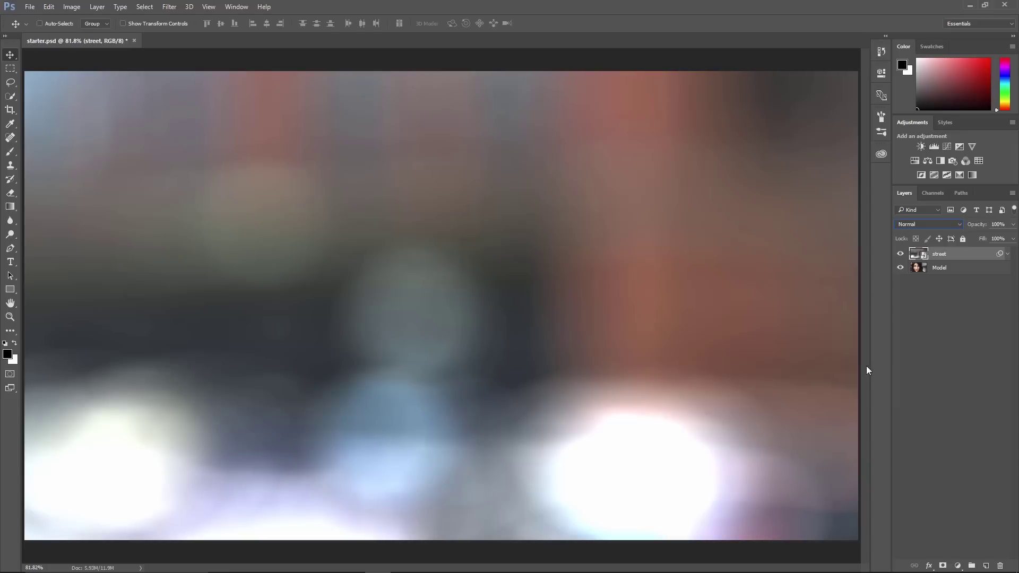
- Add a Levels adjustment layer clipped to the street layer and set its black input level to 170
click(957, 566)
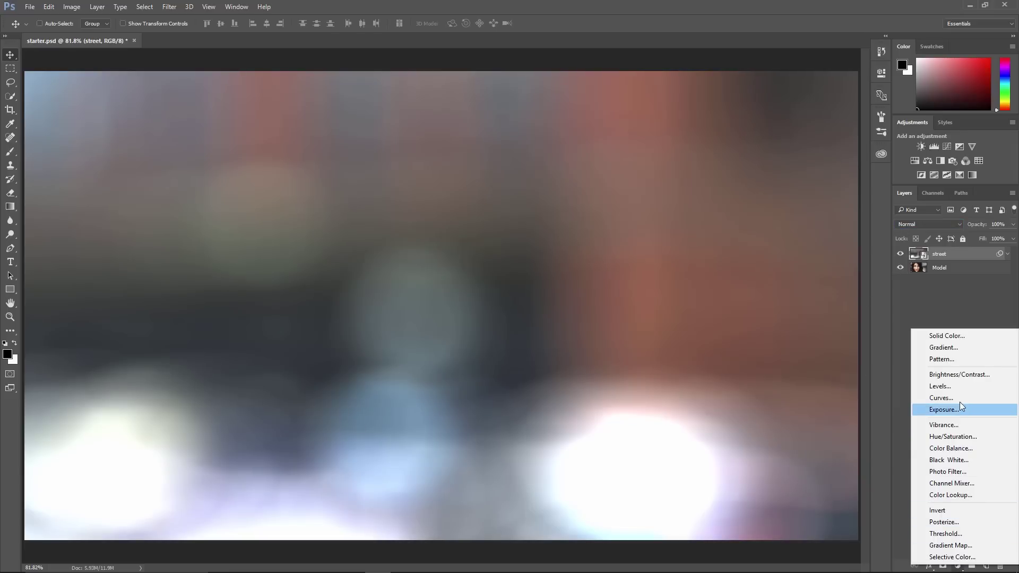
click(945, 388)
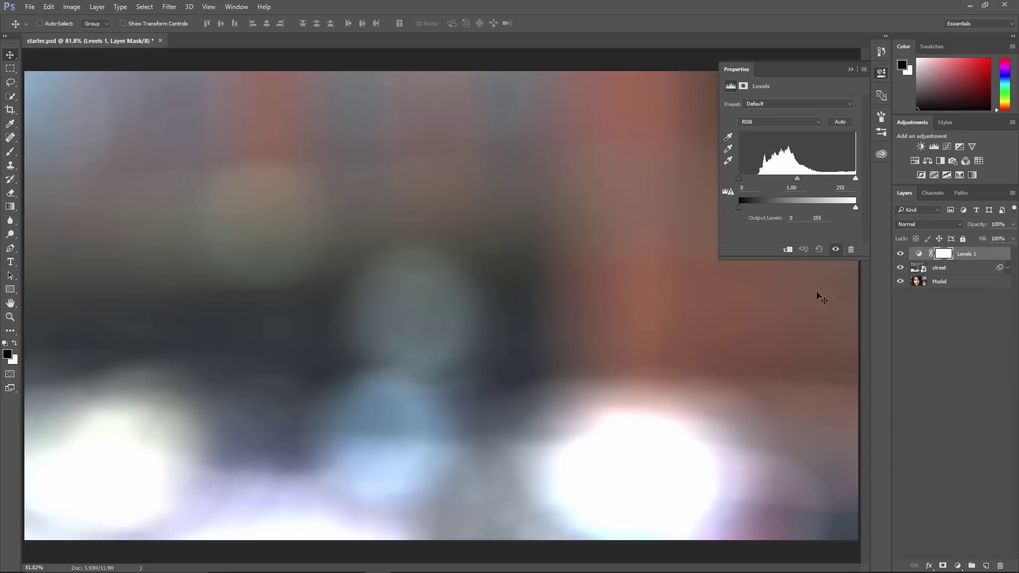
key(ctrl+alt)
key(ctrl+alt+g)
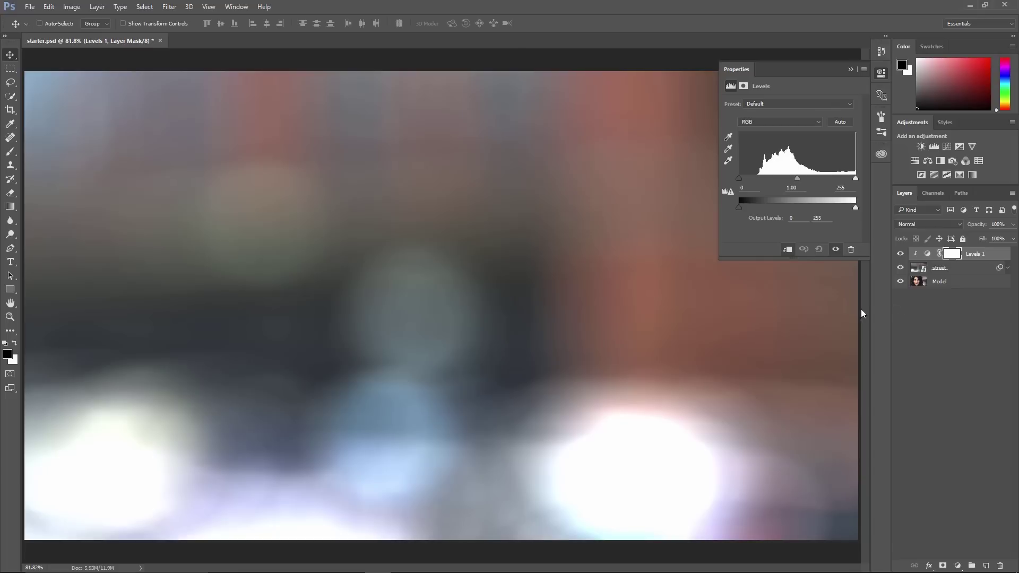
drag(739, 178, 815, 177)
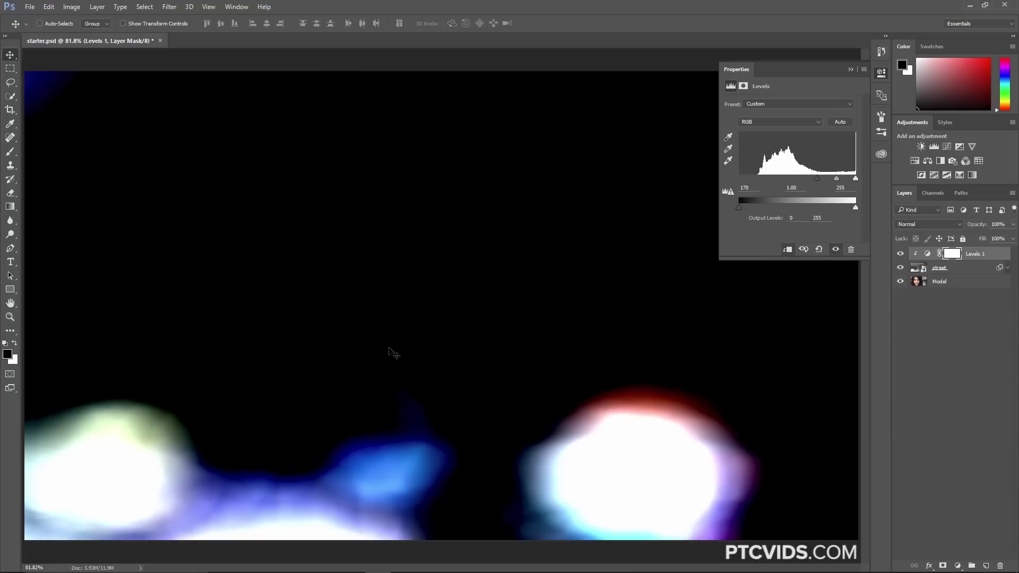
- Set the street layer's blending mode to Screen
click(942, 269)
click(919, 225)
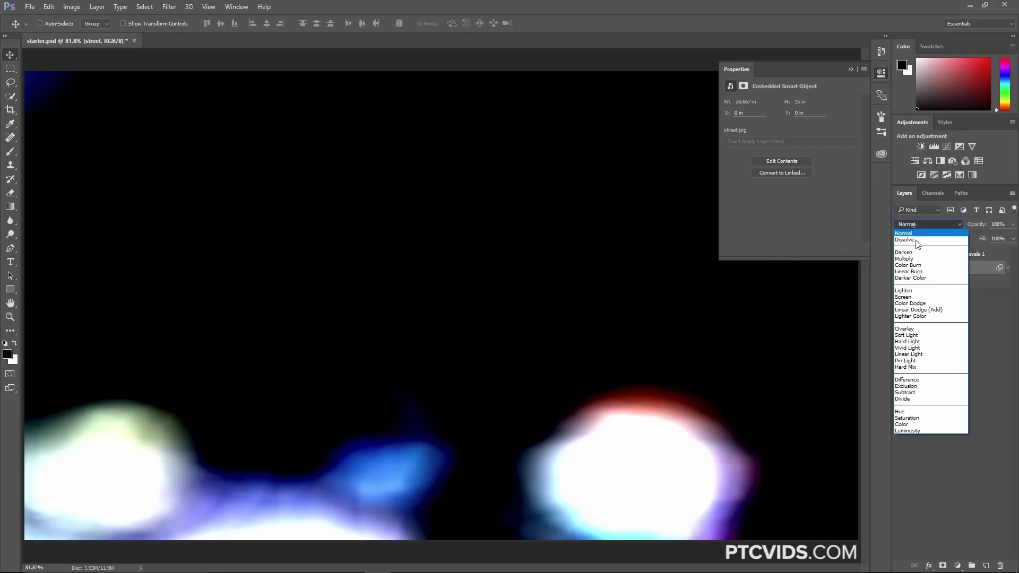
click(904, 298)
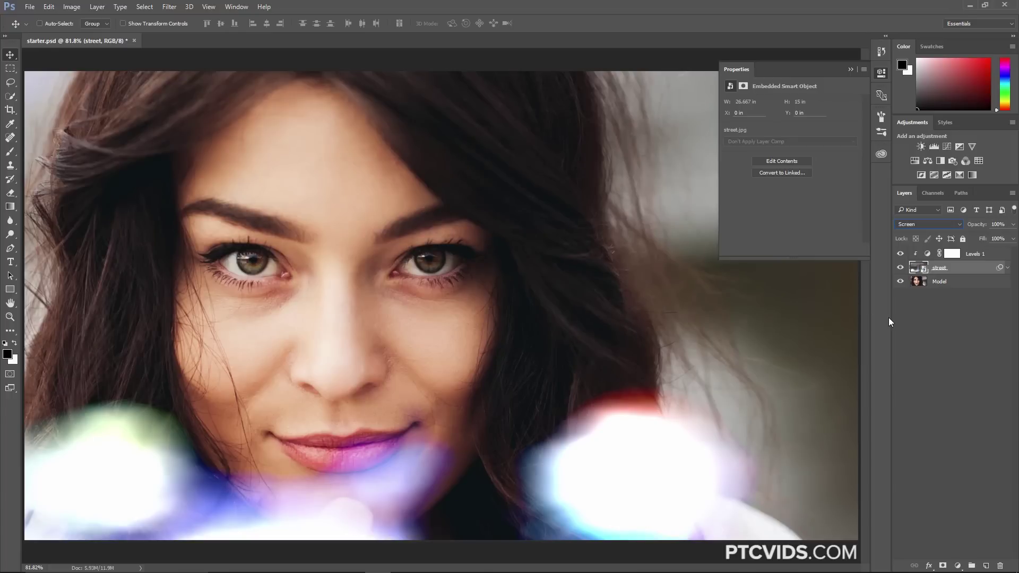
- Set the Levels adjustment's black input to 66 and midtones to 0.79, and compare the image with and without it
click(926, 256)
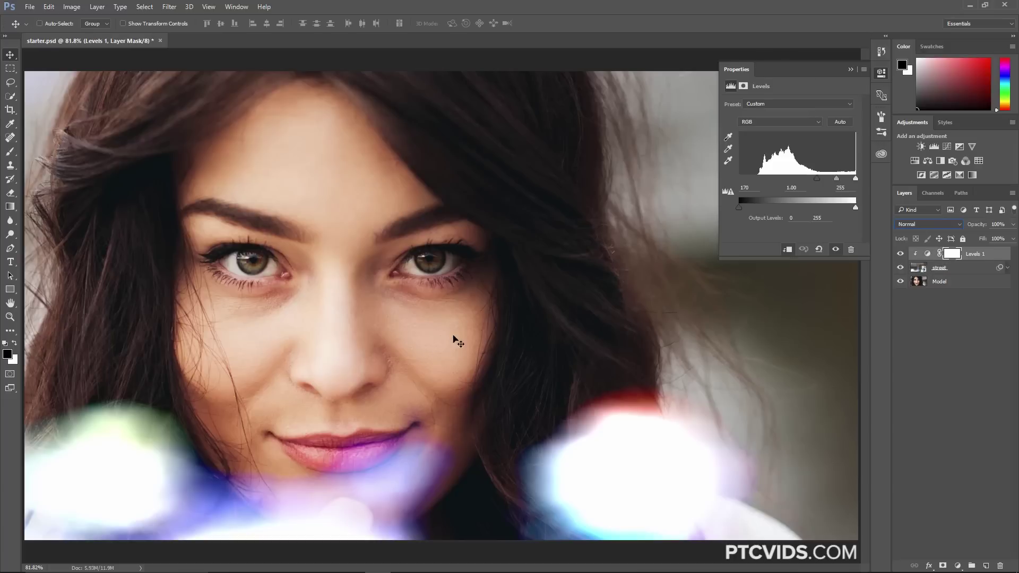
drag(784, 175, 819, 177)
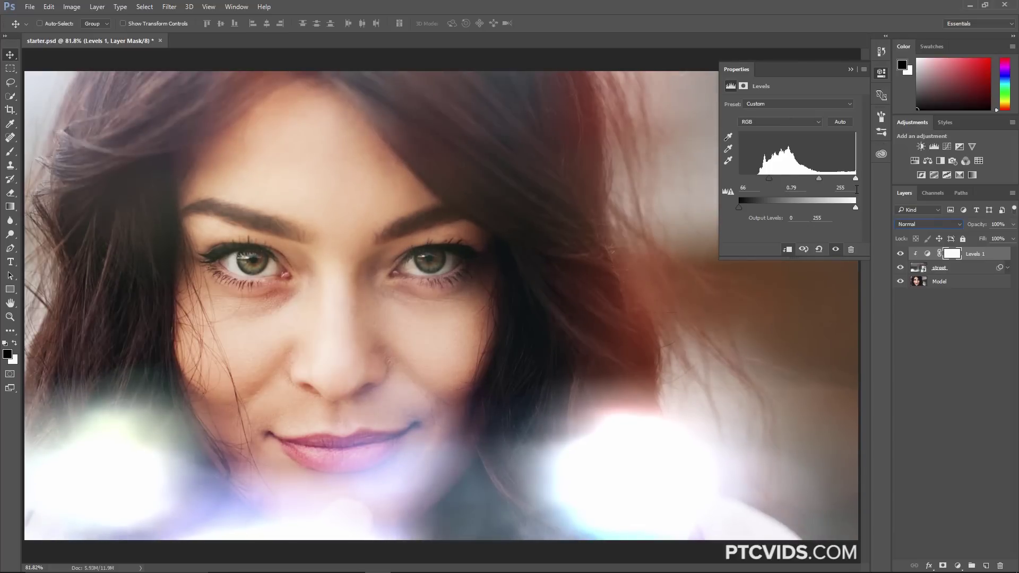
click(835, 249)
click(835, 248)
- Add a layer mask to the street layer and set the Brush size to about 385 px
click(962, 270)
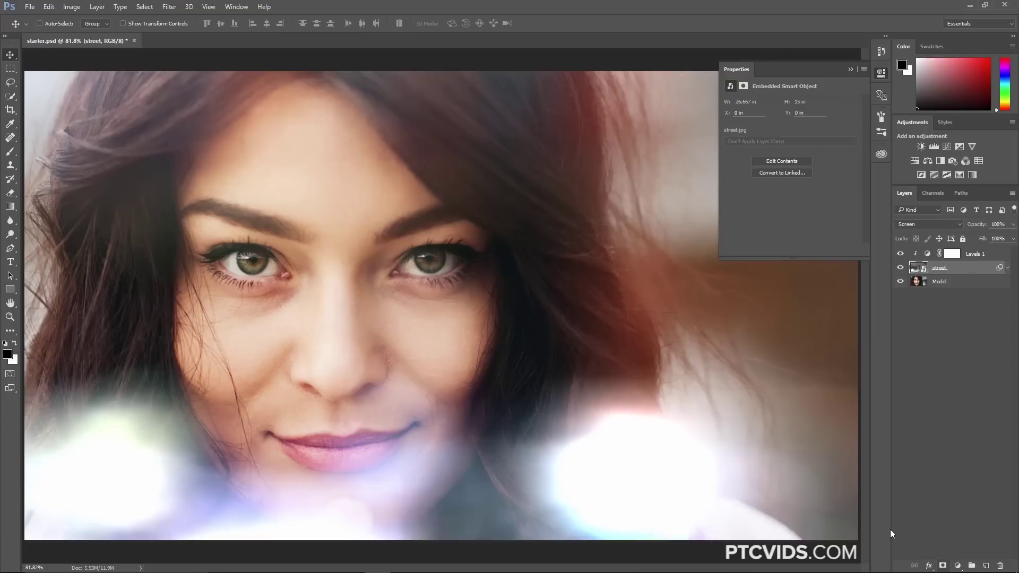
click(943, 566)
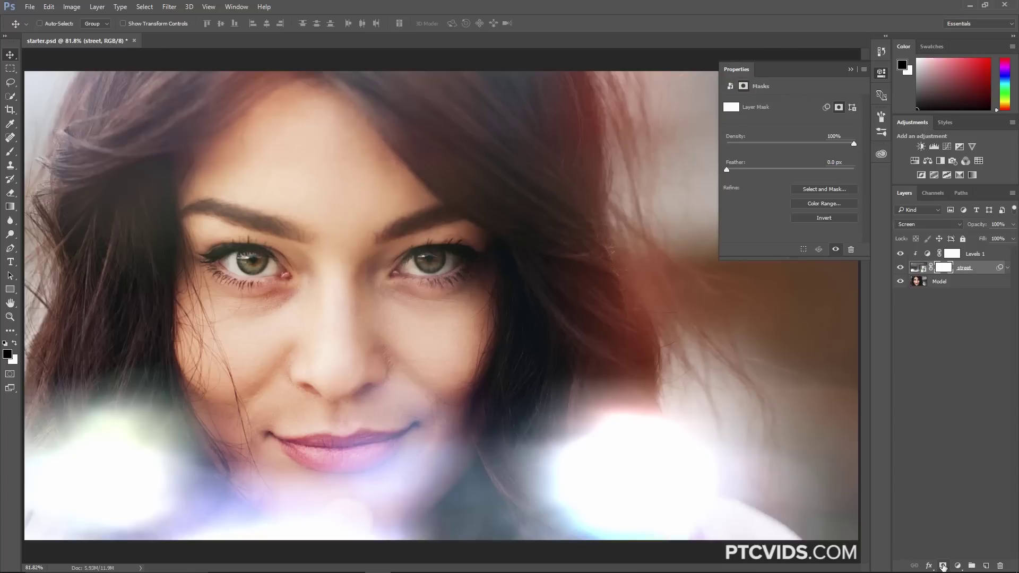
click(10, 152)
click(55, 26)
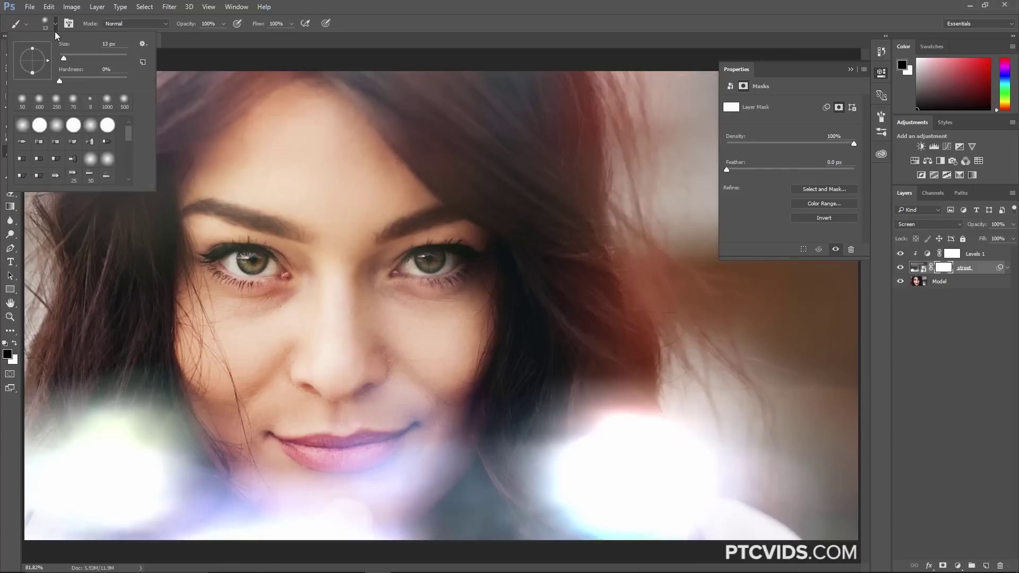
drag(100, 62, 116, 58)
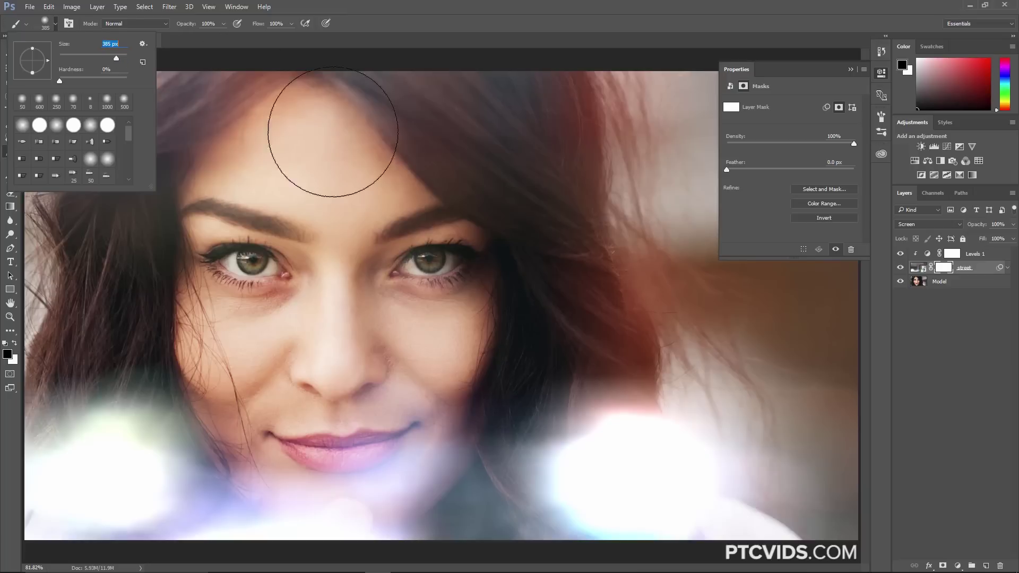
drag(494, 323, 507, 370)
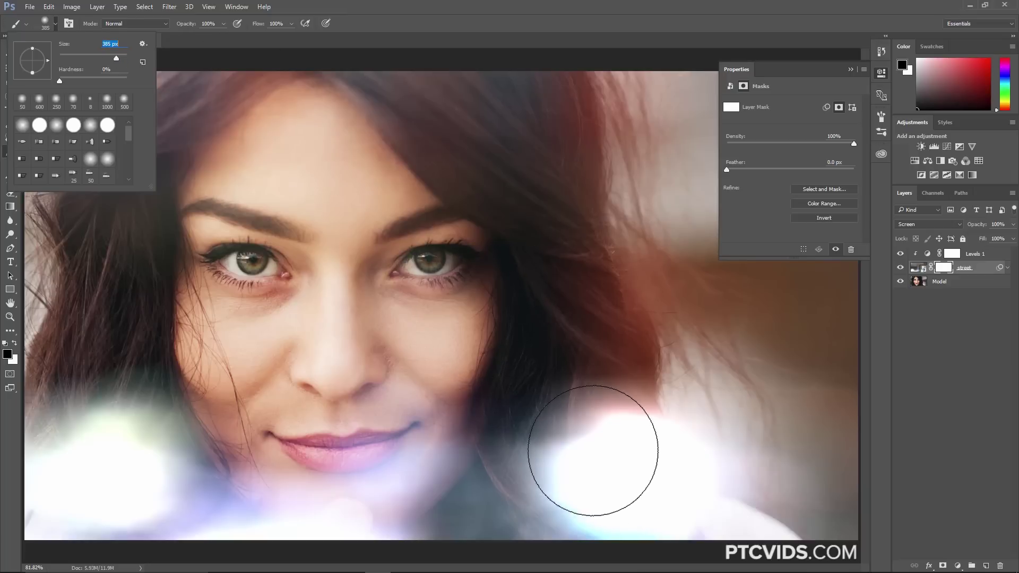
key(Return)
- Paint black on the street layer's mask over the lower-right hair to hide the bokeh, enlarging the brush to 800 px
mouse_move(590, 460)
mouse_down()
mouse_move(631, 459)
mouse_move(551, 480)
mouse_move(645, 505)
mouse_move(619, 483)
mouse_up()
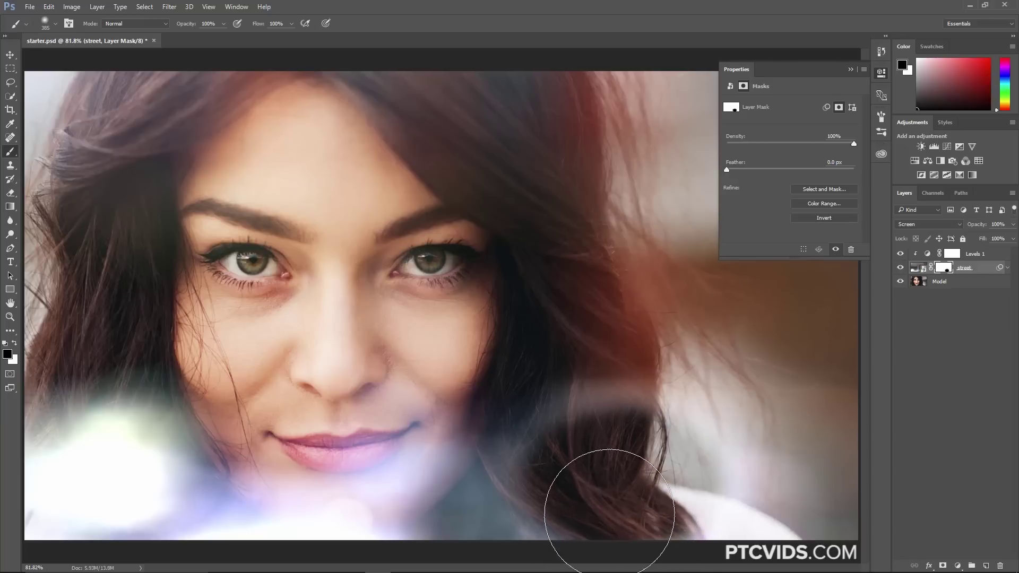
key(bracketright)
key(bracketright)
key(bracketright)
key(bracketright)
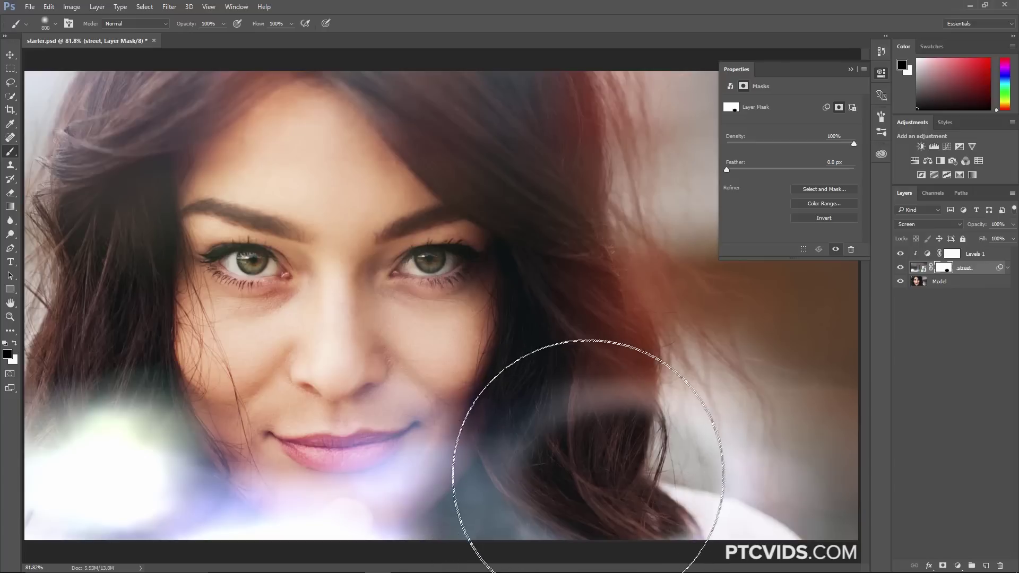
mouse_move(568, 444)
mouse_down()
mouse_move(602, 499)
mouse_move(642, 453)
mouse_move(549, 510)
mouse_move(605, 500)
mouse_move(595, 497)
mouse_move(595, 475)
mouse_move(632, 478)
mouse_move(592, 501)
mouse_up()
- Enlarge the brush to 1000 px and paint black on the street layer's mask over the lower-left hair to hide the bokeh
key(bracketright)
key(bracketright)
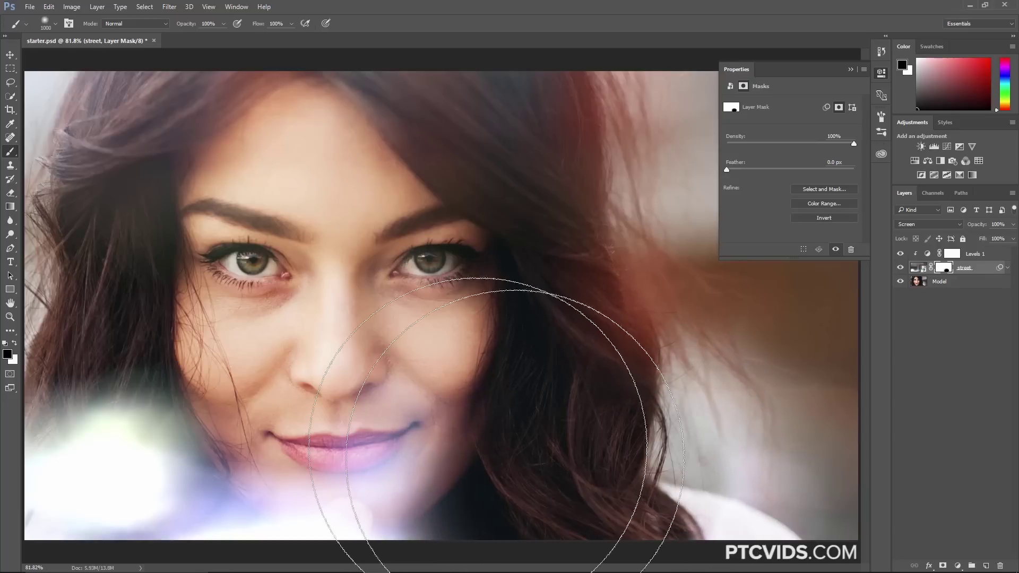
drag(159, 501, 101, 528)
drag(80, 565, 329, 375)
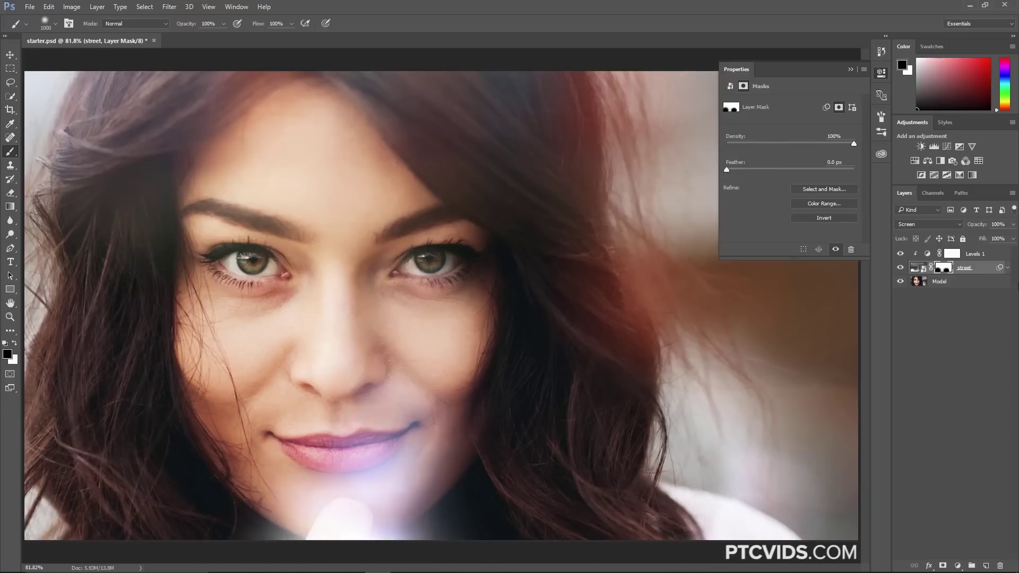
- Compare the image with and without the street layer's mask, and with and without the street layer itself
shift+click(944, 269)
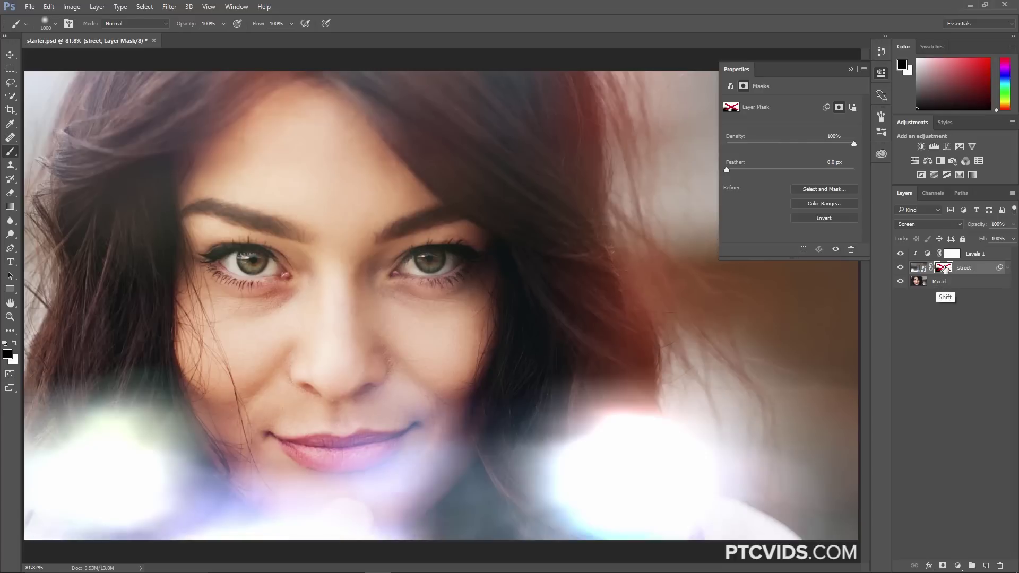
shift+click(944, 269)
key(shift)
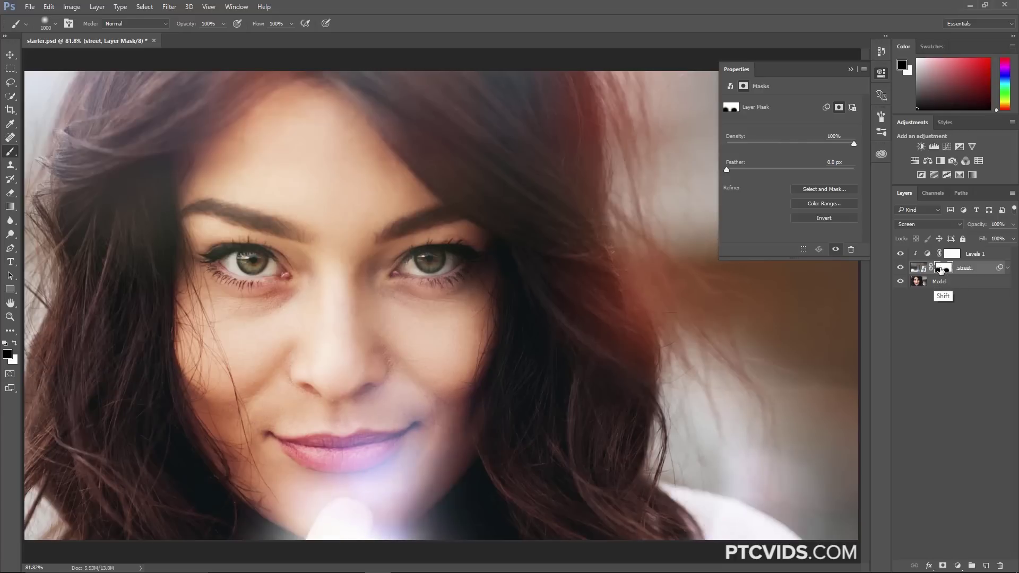
shift+click(942, 270)
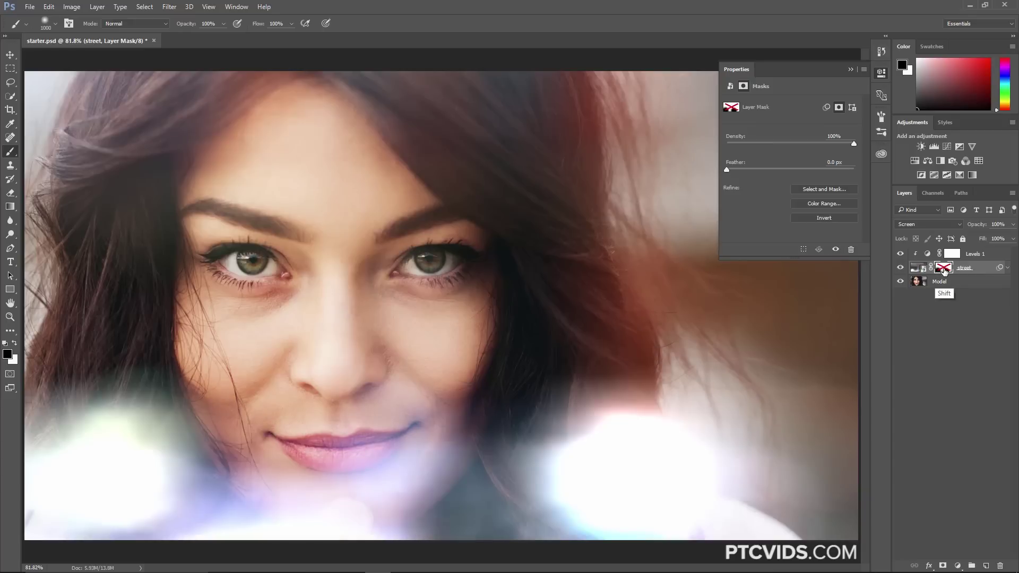
shift+click(944, 270)
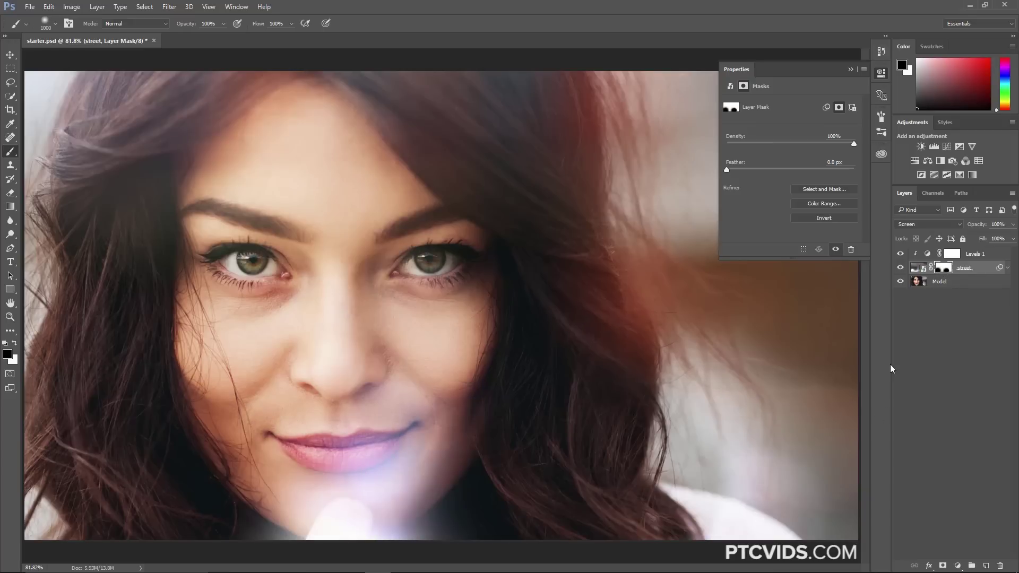
click(900, 268)
click(900, 268)
- Group the street and Levels 1 layers and name the group "Bokeh 1"
click(982, 296)
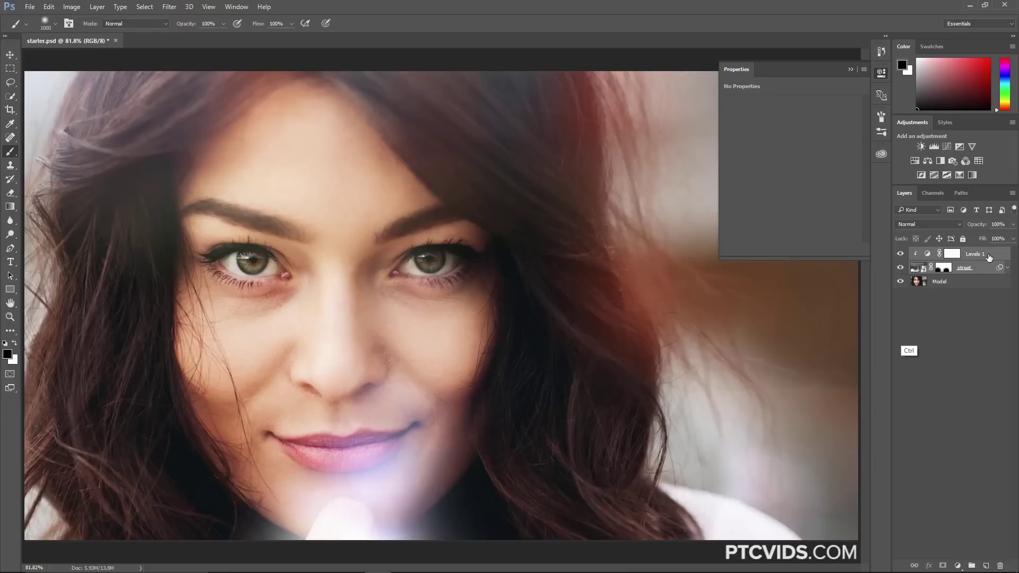
key(ctrl+g)
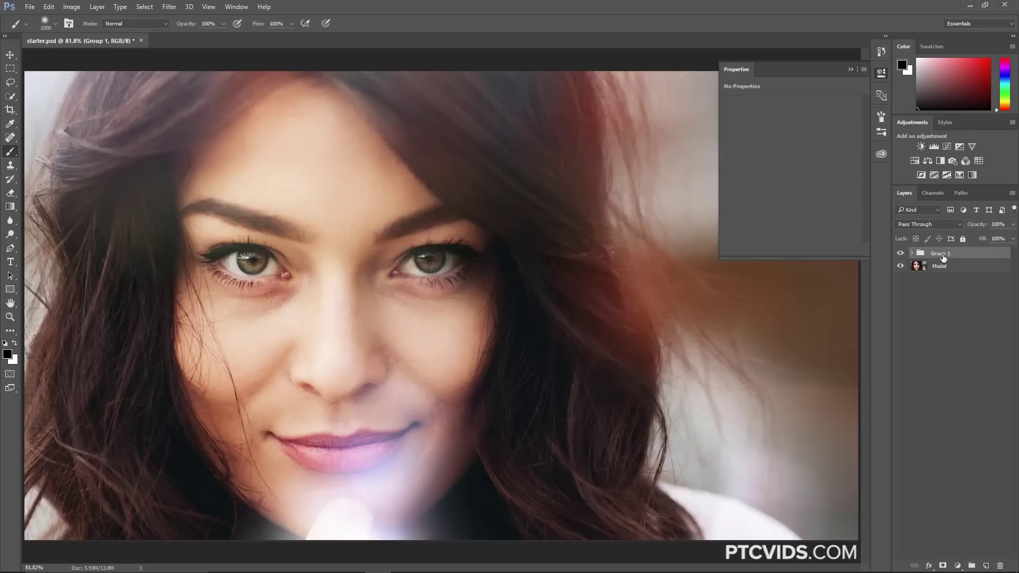
double_click(941, 252)
text(Boke)
key(Return)
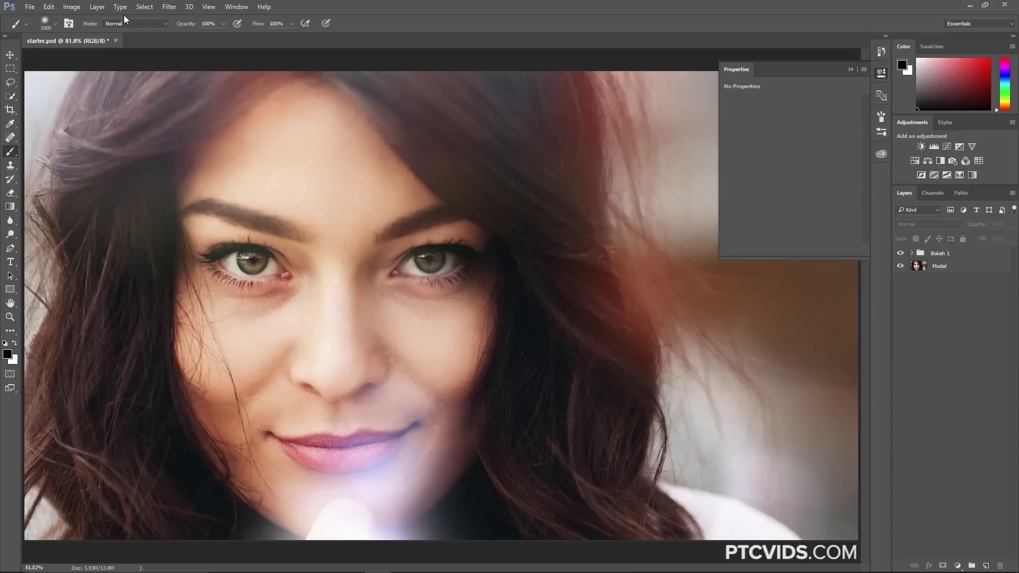
- Collapse the layer properties and compare the portrait with and without the Bokeh 1 group
click(852, 69)
click(900, 254)
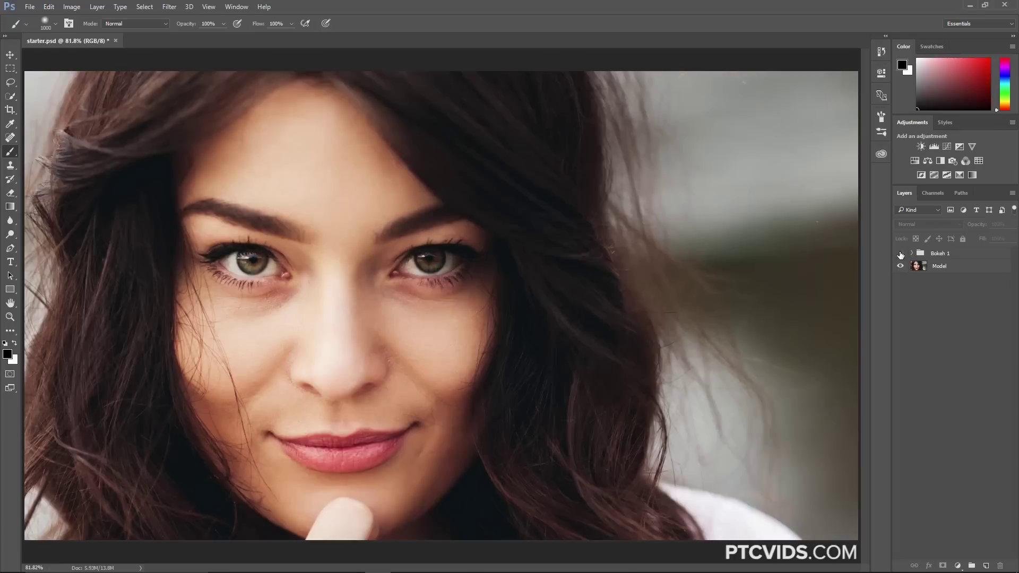
click(901, 254)
- Place the burger image as an embedded object above Bokeh 1 and stretch it horizontally to the full canvas width
click(30, 6)
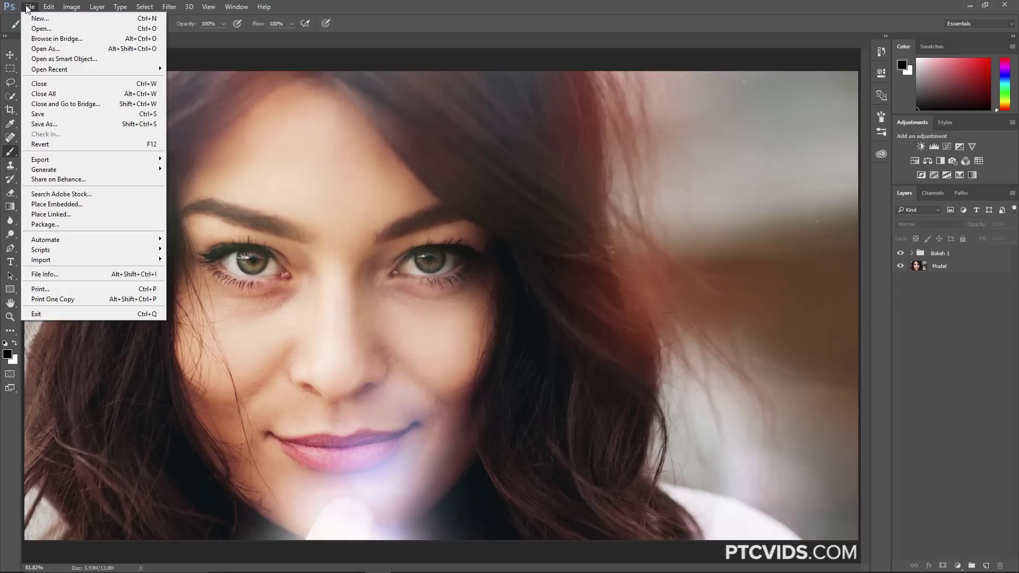
click(75, 204)
click(124, 85)
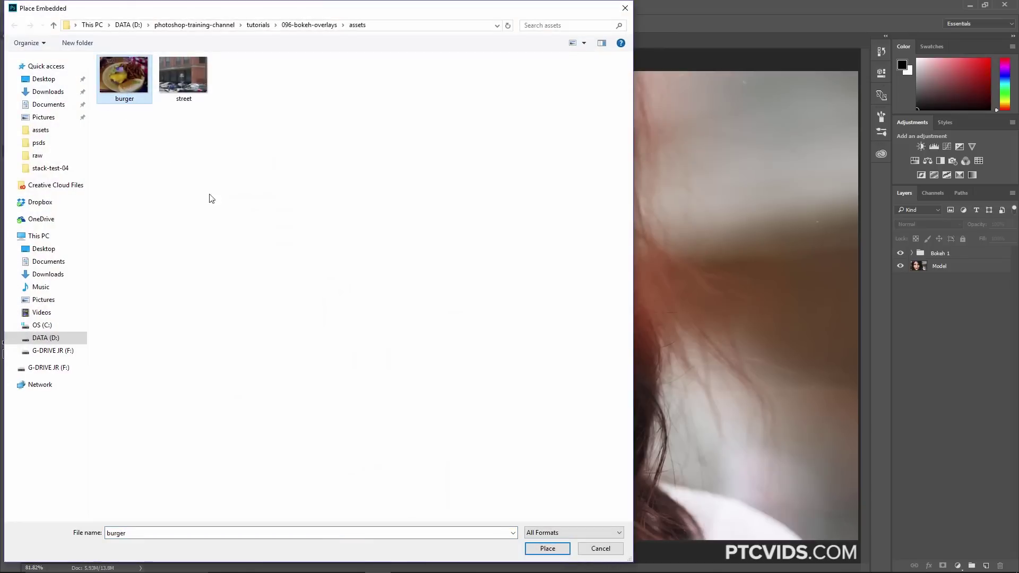
click(547, 548)
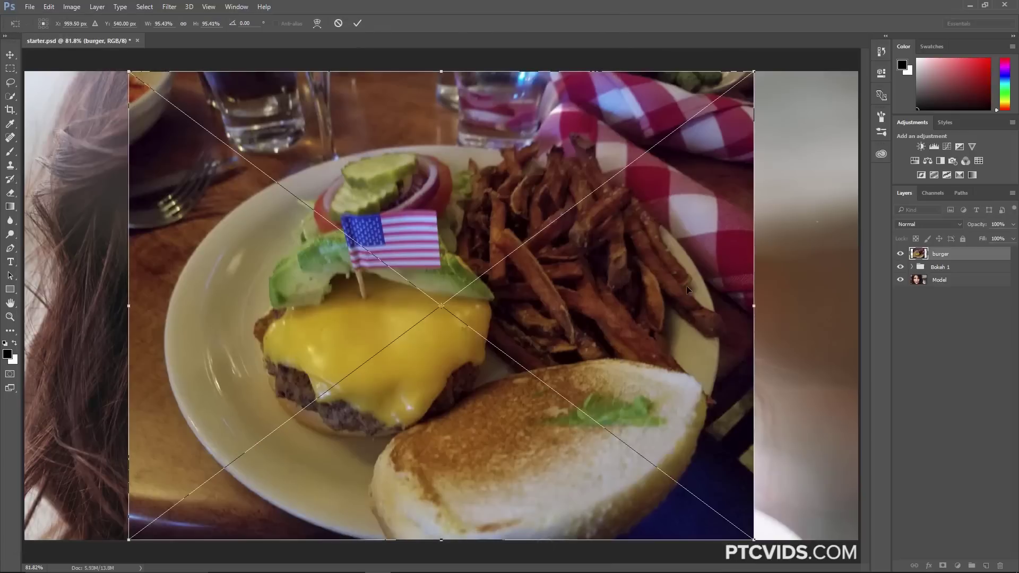
drag(128, 308, 24, 307)
drag(754, 307, 859, 306)
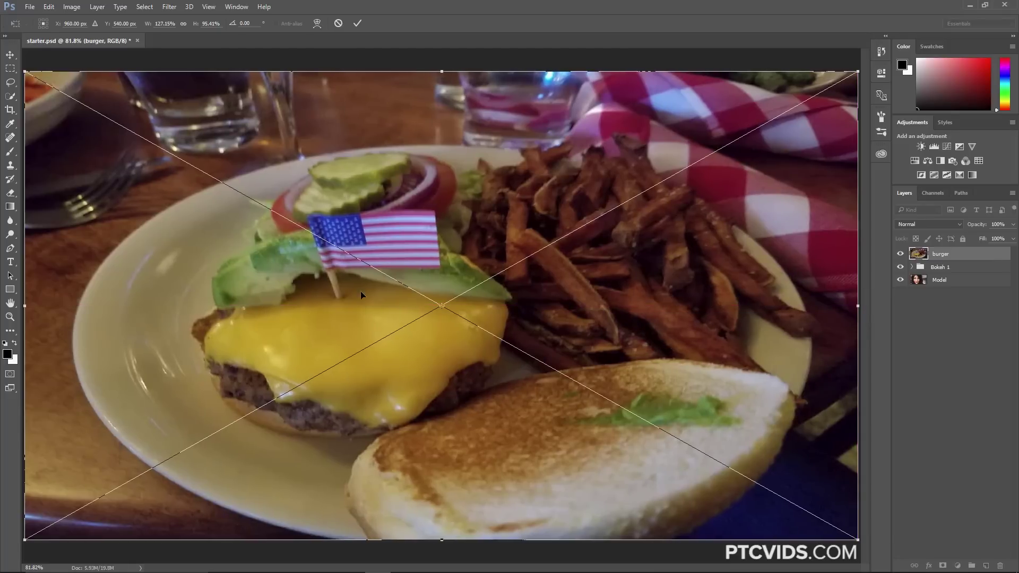
key(b)
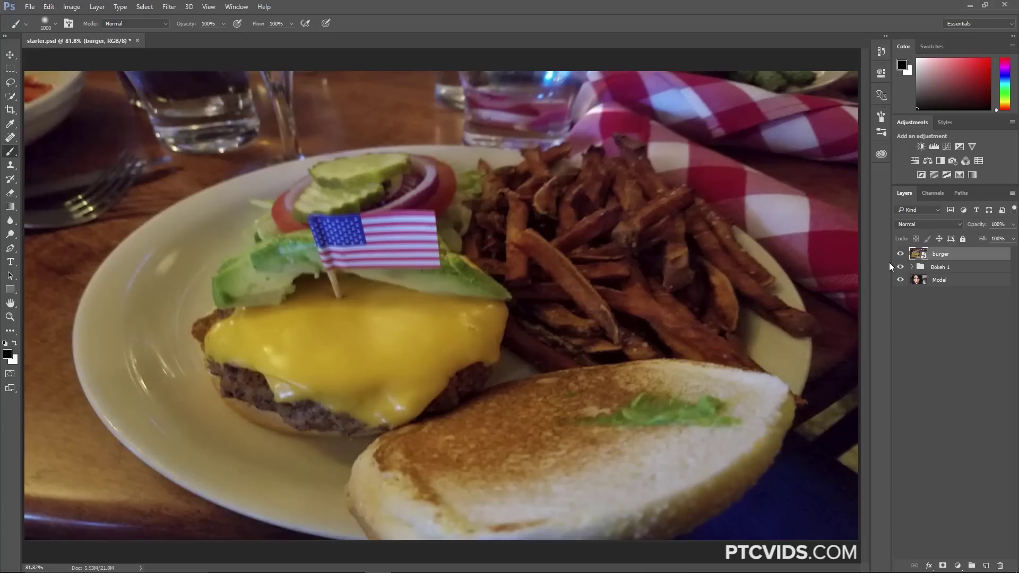
- Apply a Field Blur of 102 px to the burger layer with Light Bokeh 81%, Bokeh Color 44% and Light Range from 170 to 255
click(170, 7)
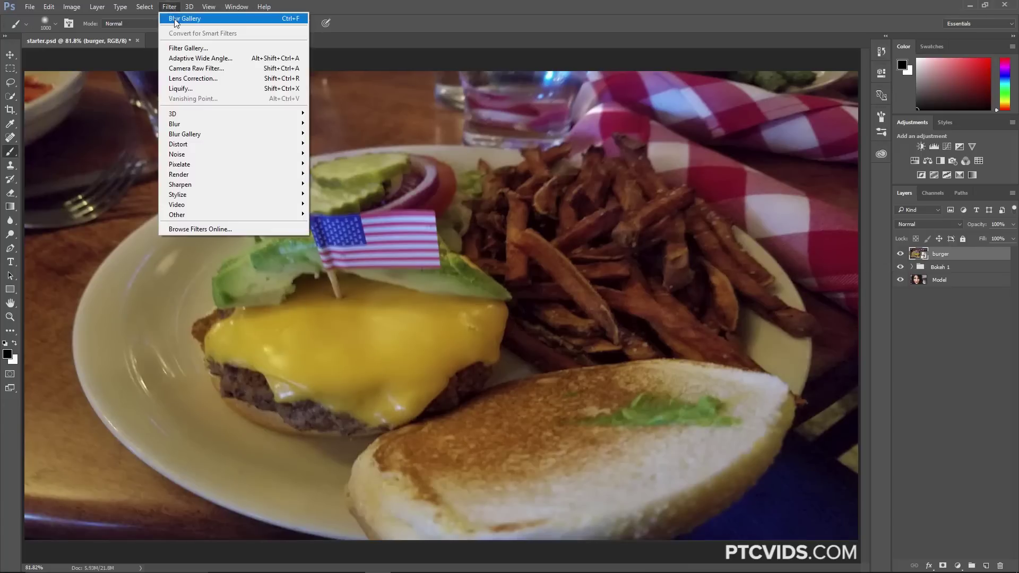
mouse_move(194, 134)
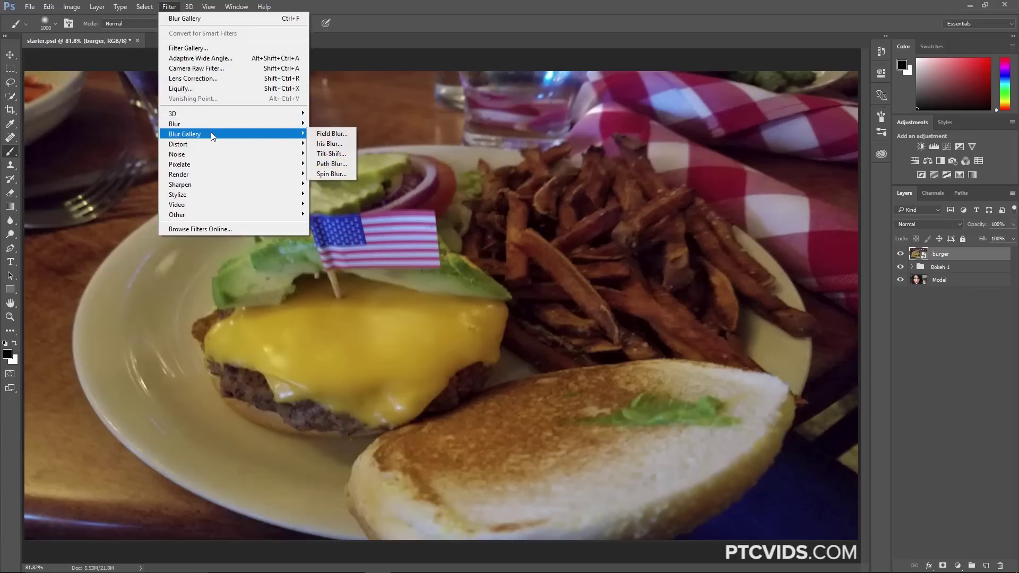
click(330, 136)
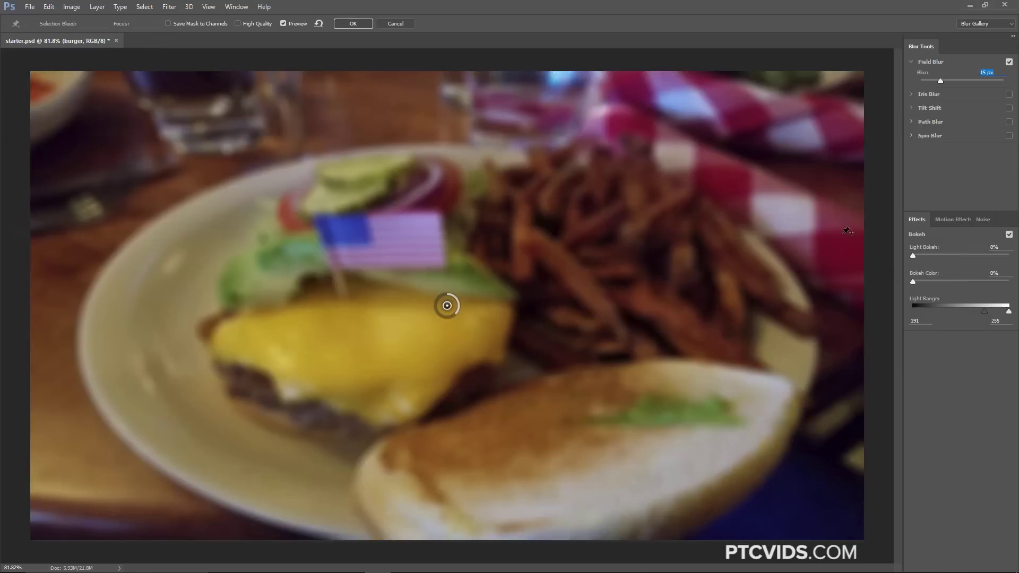
drag(972, 81, 964, 83)
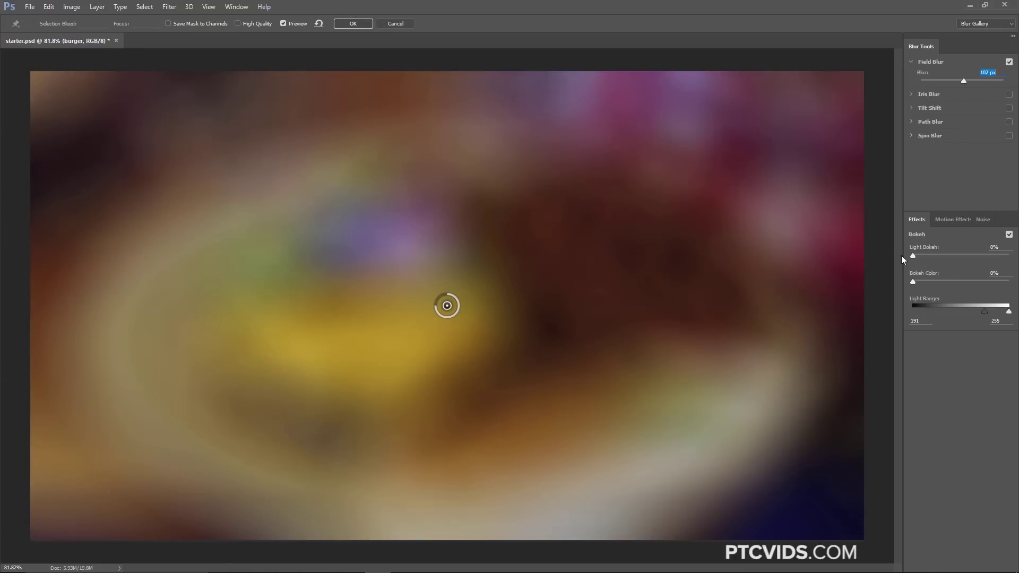
drag(913, 256, 991, 257)
drag(913, 281, 977, 311)
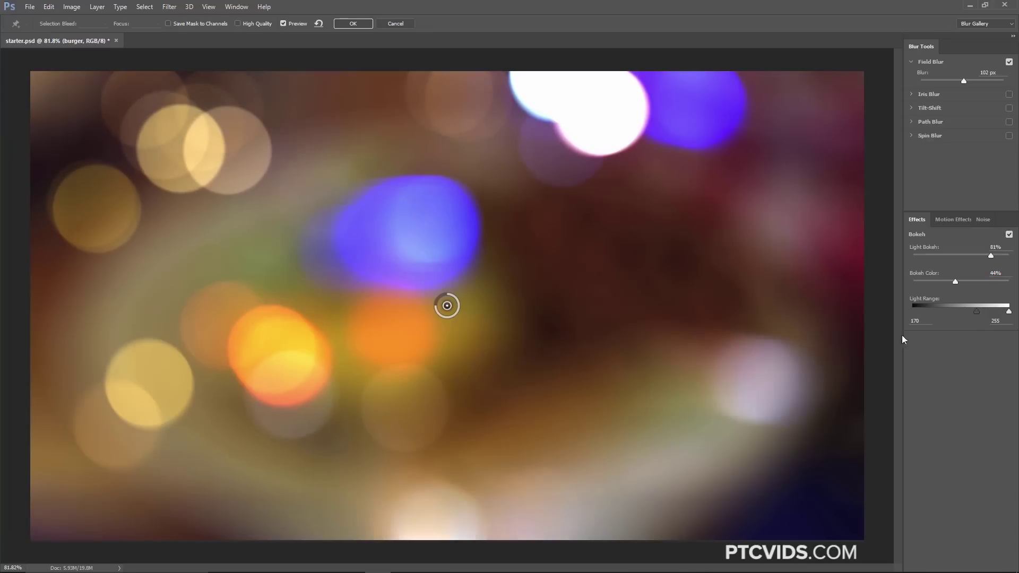
click(352, 24)
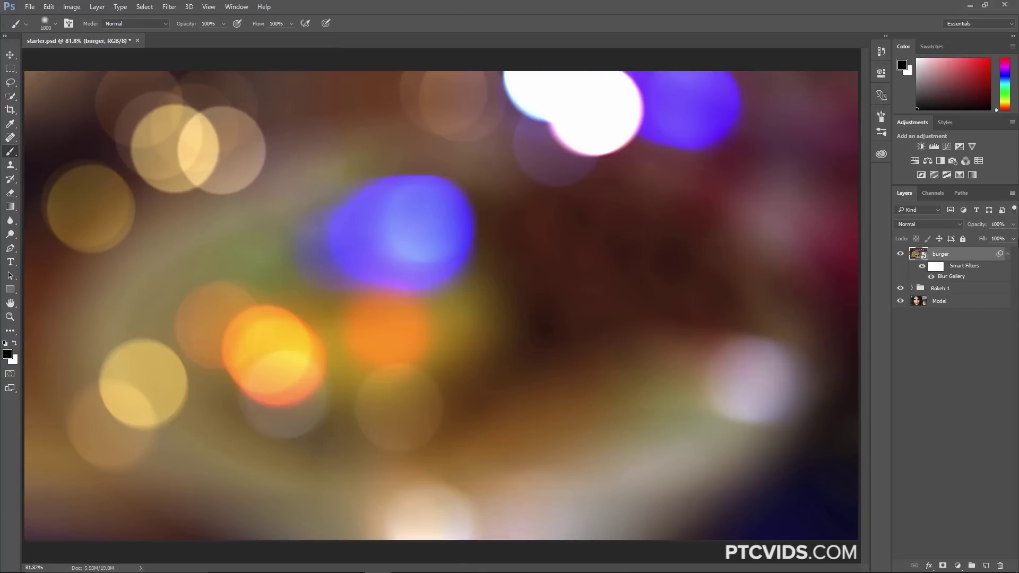
- Try the blurred burger layer in Screen blending mode, and return it to the unblurred photo in Normal mode
click(1008, 254)
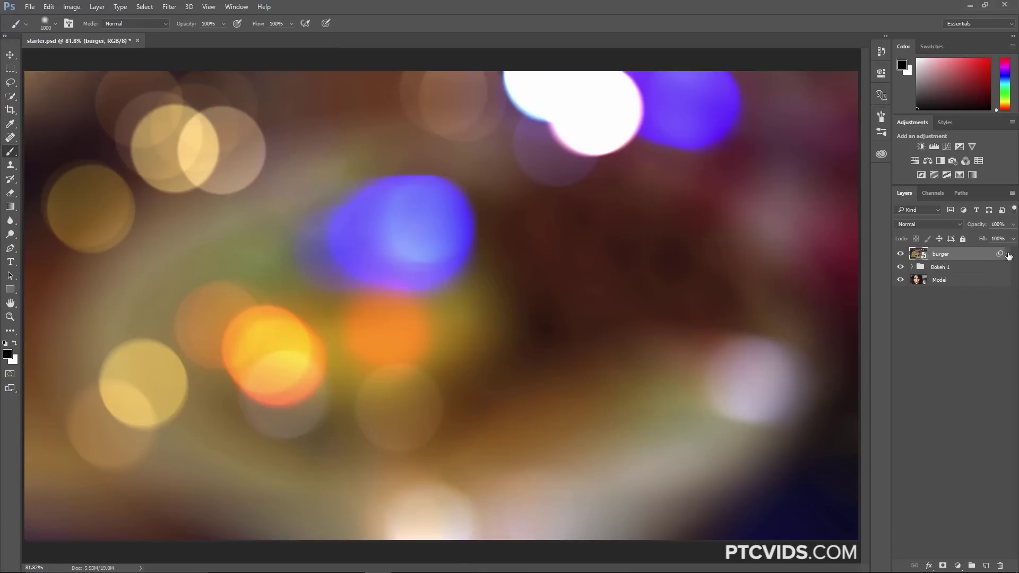
click(900, 253)
click(900, 254)
click(915, 223)
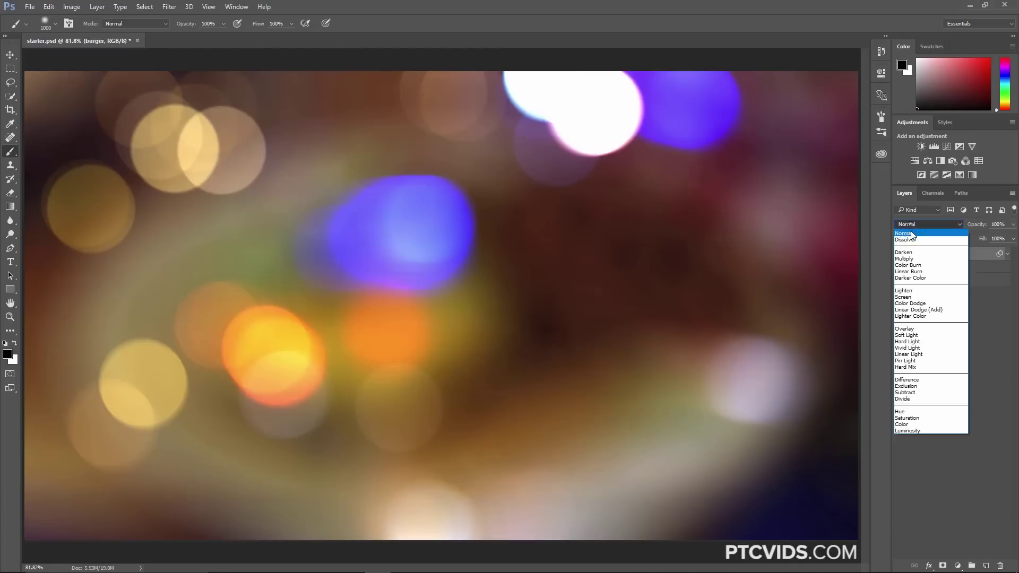
click(902, 295)
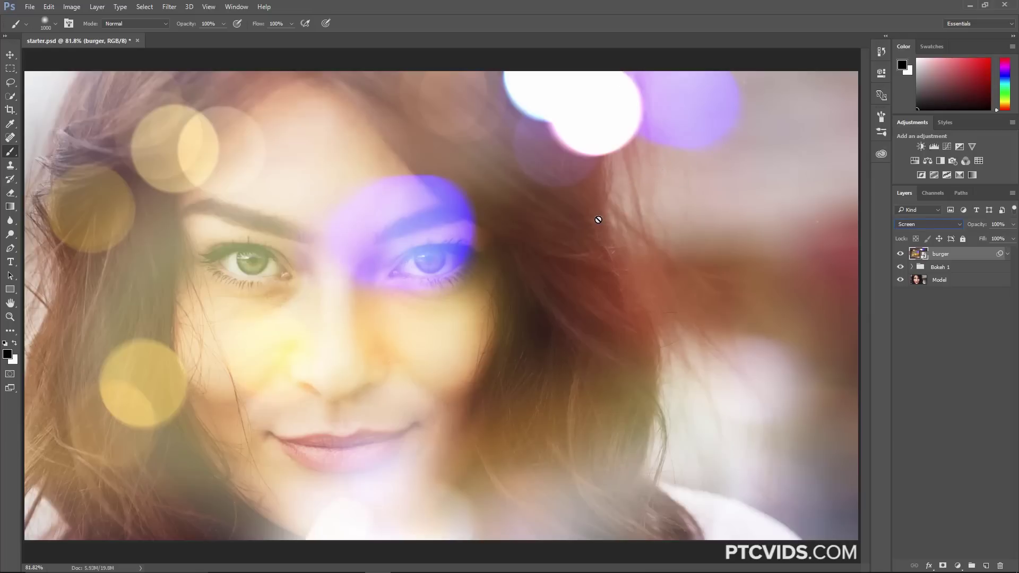
key(shift+alt+n)
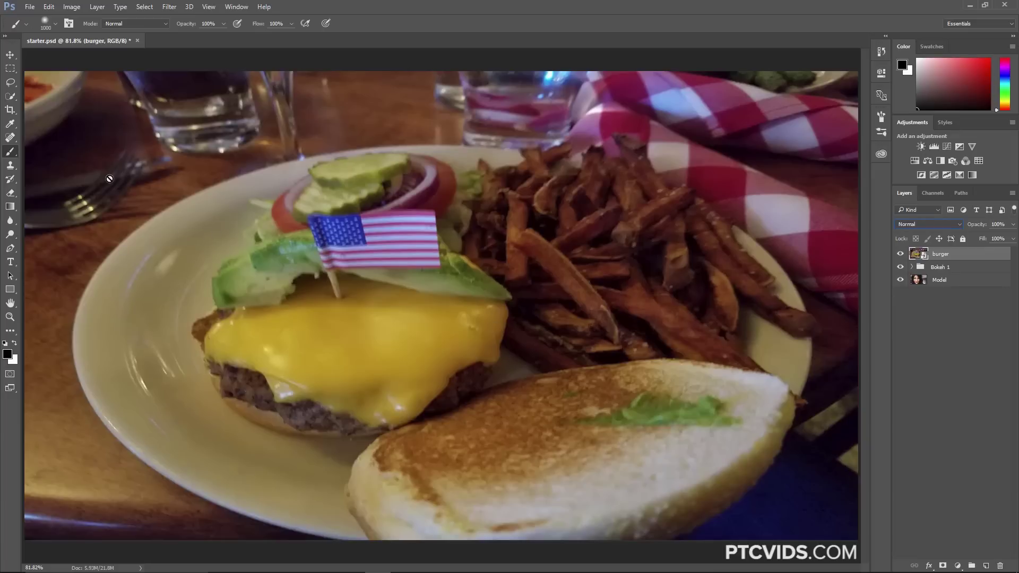
- Lasso the upper-left area of the burger photo around the glass, fork and pickles, and copy it to a new layer
click(20, 88)
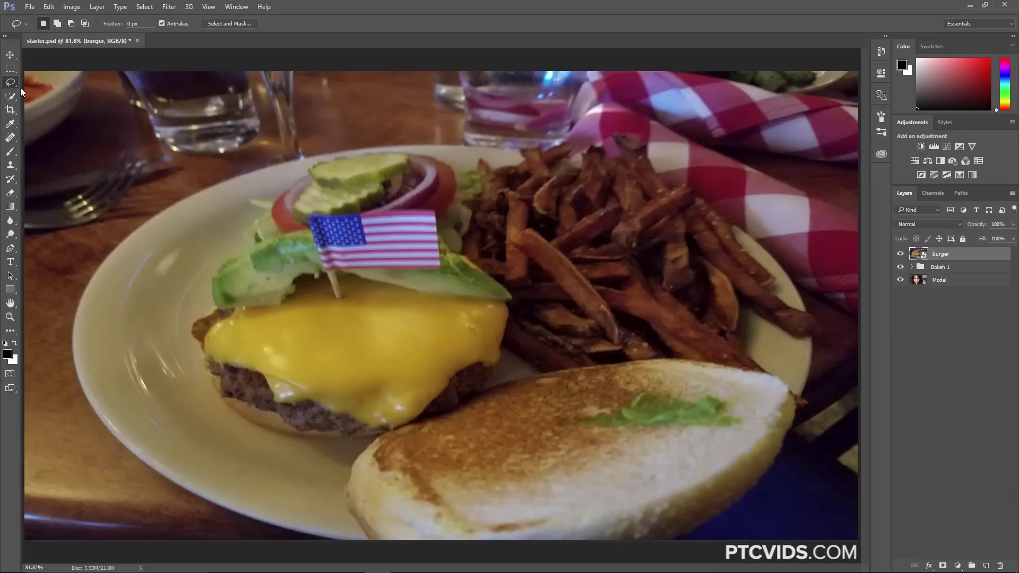
right_click(20, 88)
click(50, 82)
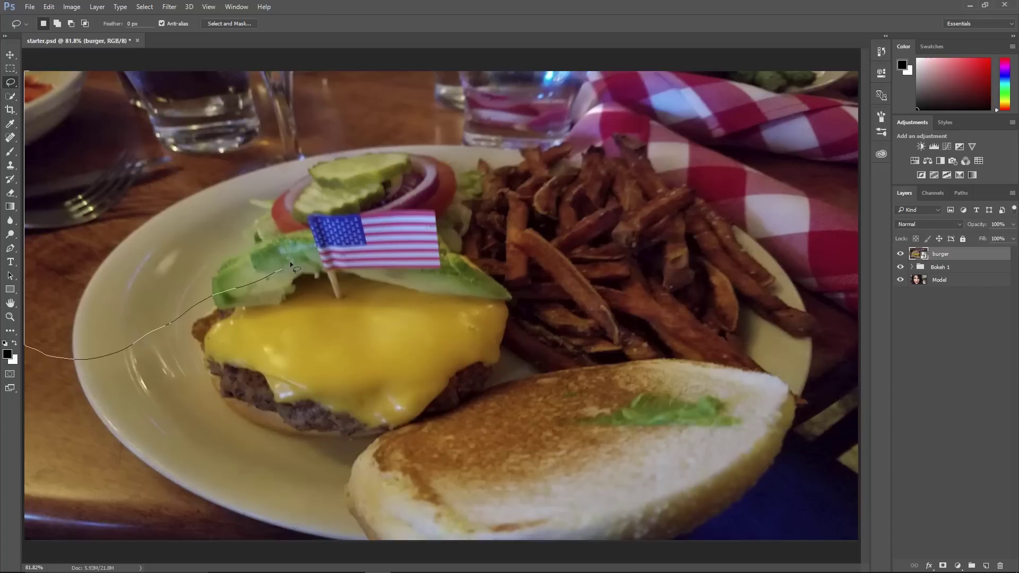
mouse_move(304, 227)
mouse_down()
mouse_move(320, 211)
mouse_move(434, 199)
mouse_up()
mouse_move(519, 88)
mouse_down()
mouse_move(263, 52)
mouse_move(21, 64)
mouse_up()
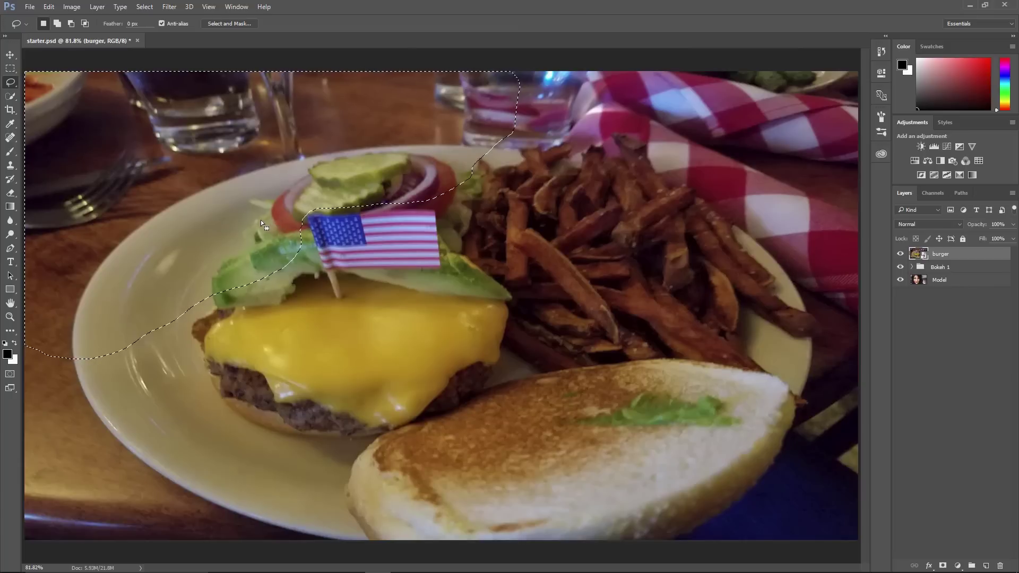
key(ctrl)
key(ctrl+j)
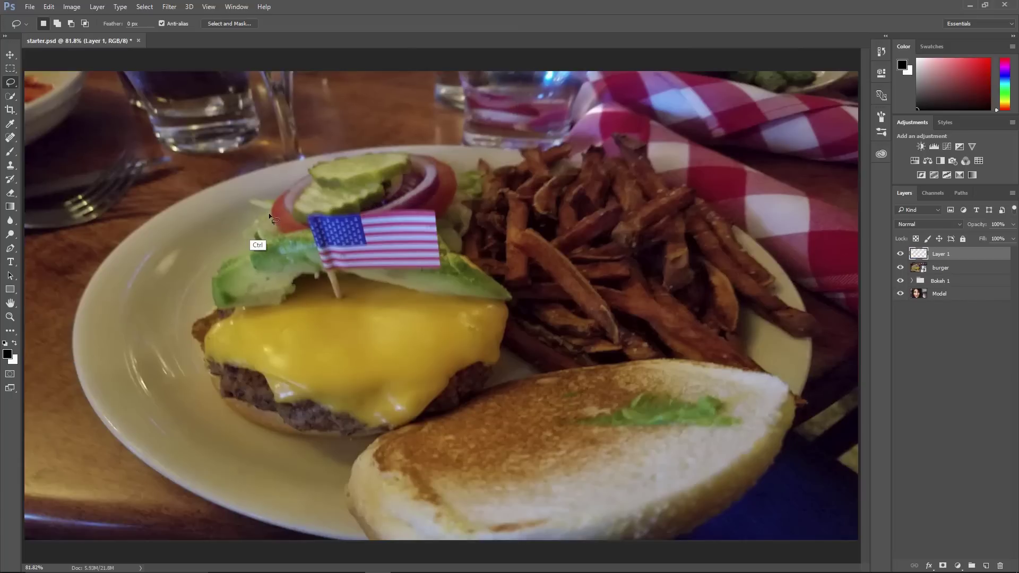
- Move the copied piece over the burger and flag, and place a duplicate of it over the photo's upper-right area
mouse_move(900, 267)
mouse_down()
mouse_move(892, 302)
mouse_move(898, 271)
mouse_up()
key(v)
mouse_move(207, 180)
mouse_down()
mouse_move(456, 297)
mouse_move(368, 343)
mouse_move(409, 325)
mouse_move(395, 304)
mouse_move(385, 307)
mouse_up()
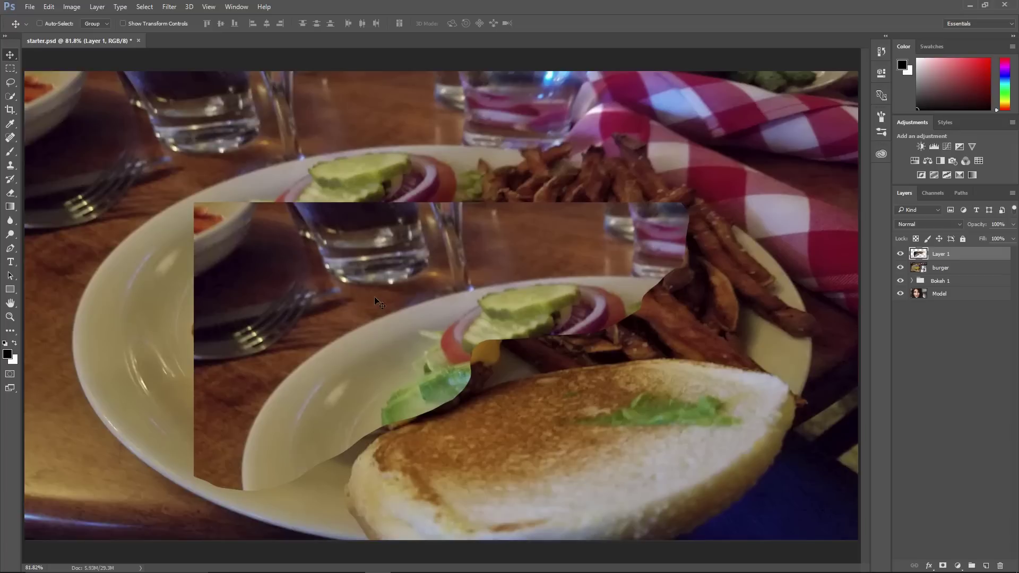
drag(336, 298, 536, 51)
drag(479, 190, 515, 159)
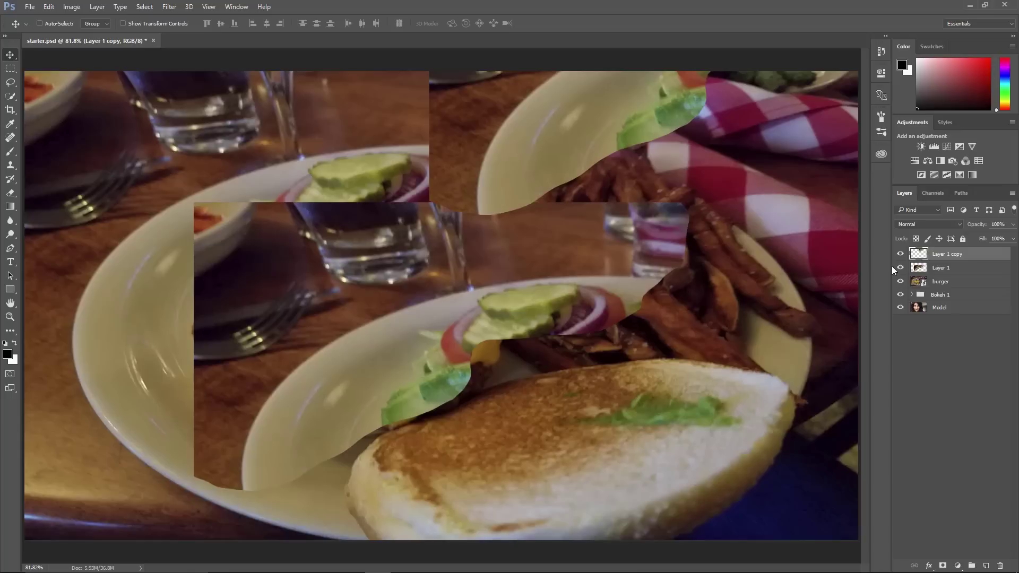
- Merge Layer 1 copy, Layer 1 and burger into a single layer, and compare the image with and without it
key(shift)
shift+click(950, 282)
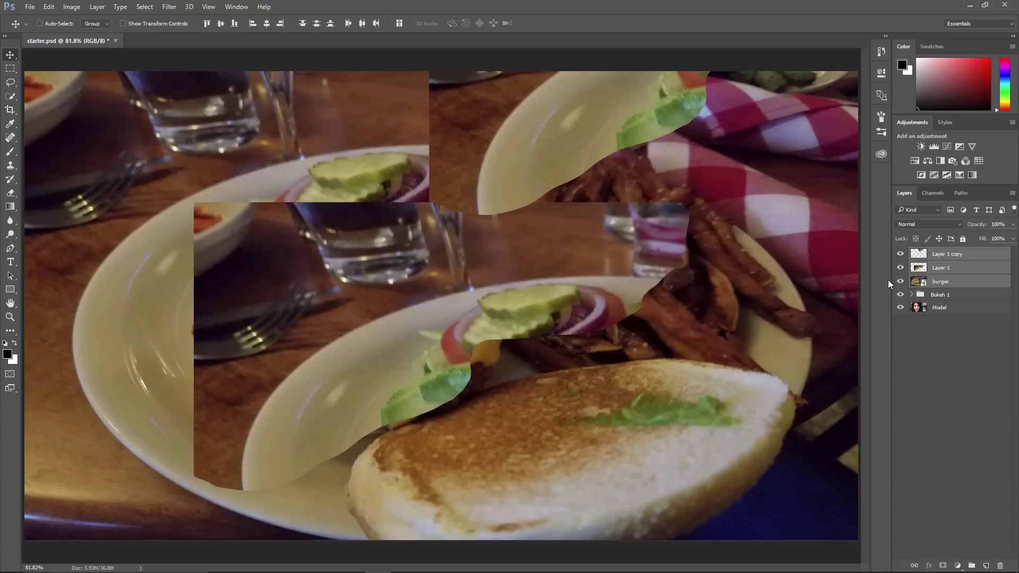
click(98, 7)
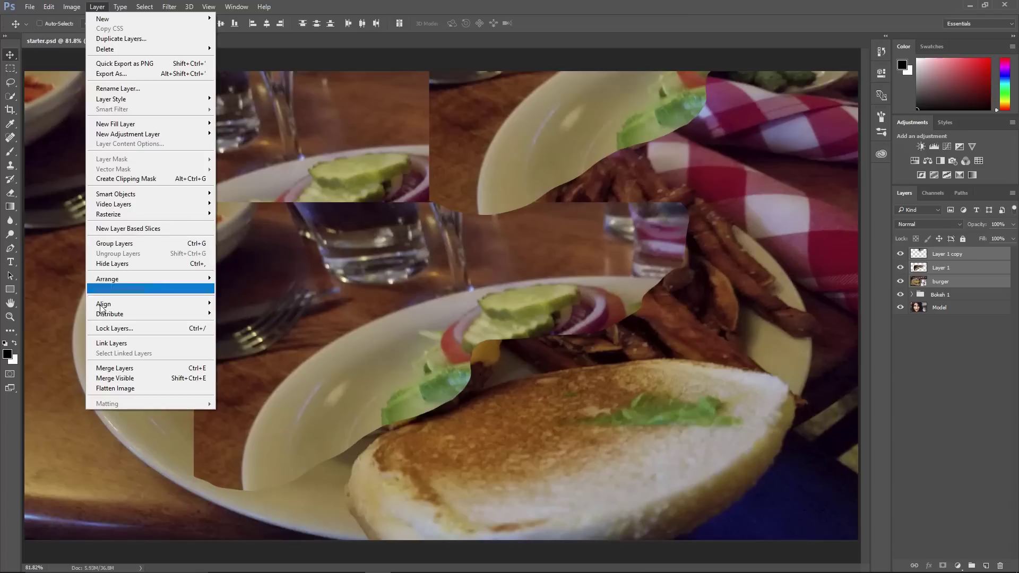
click(114, 368)
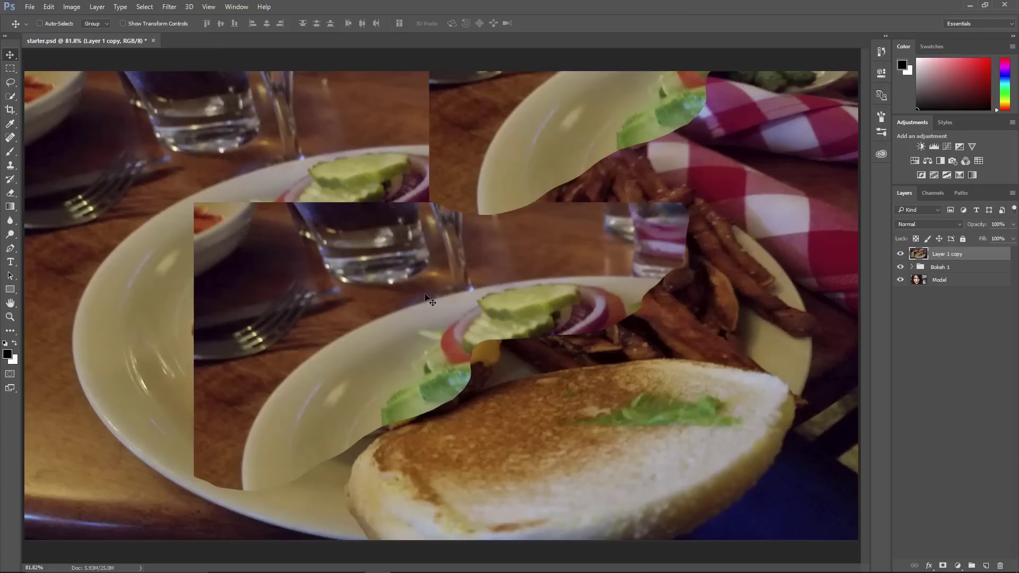
click(900, 254)
click(900, 253)
- Reapply the last Blur Gallery filter to Layer 1 copy, and compare the image with and without it
click(170, 6)
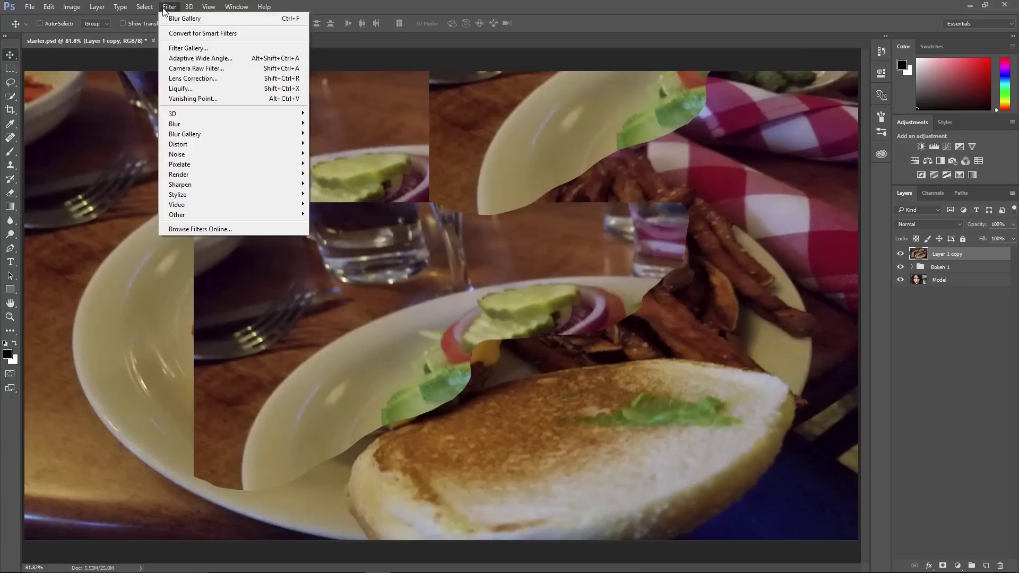
mouse_move(180, 136)
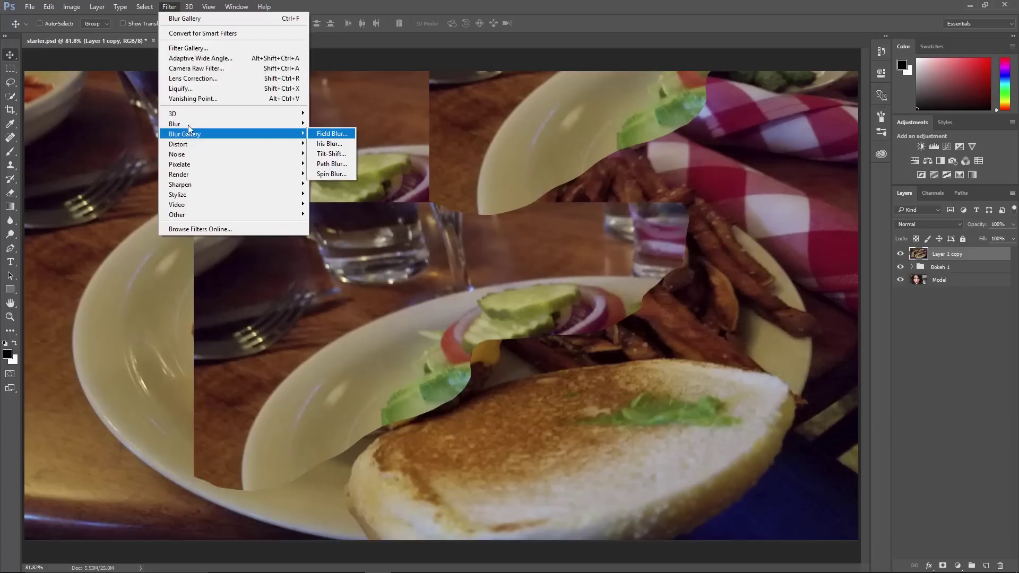
click(298, 18)
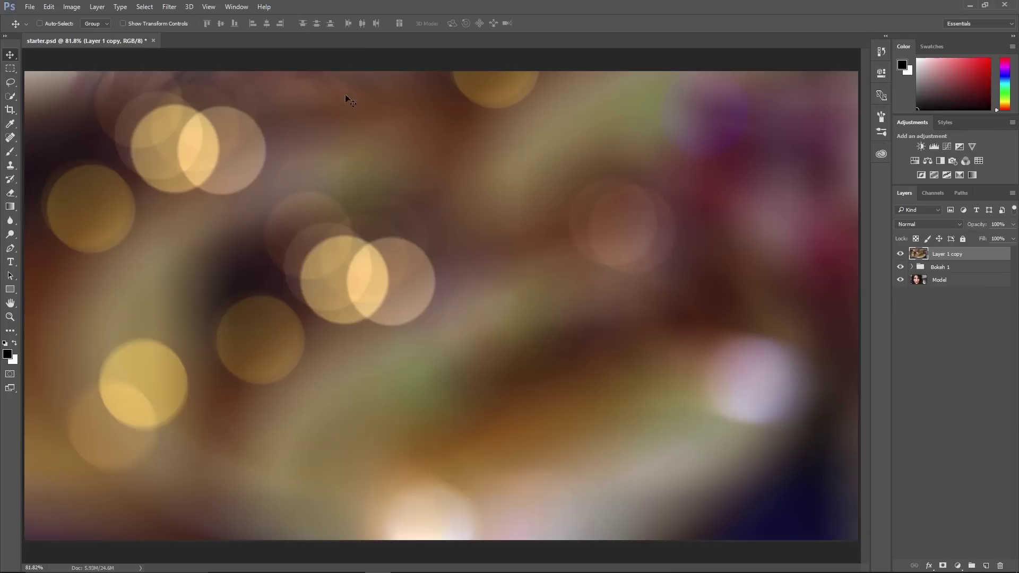
key(ctrl+z)
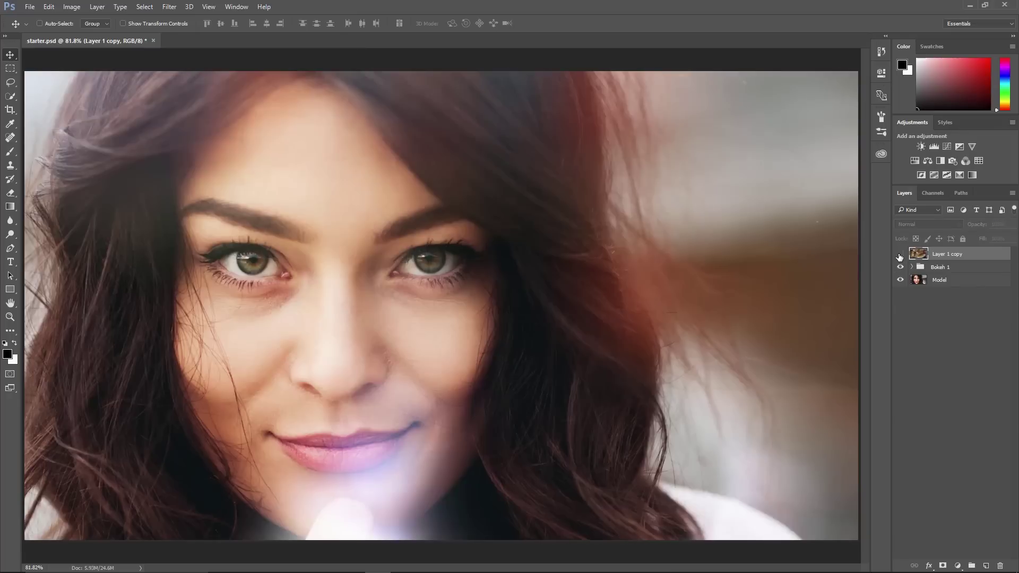
key(ctrl+z)
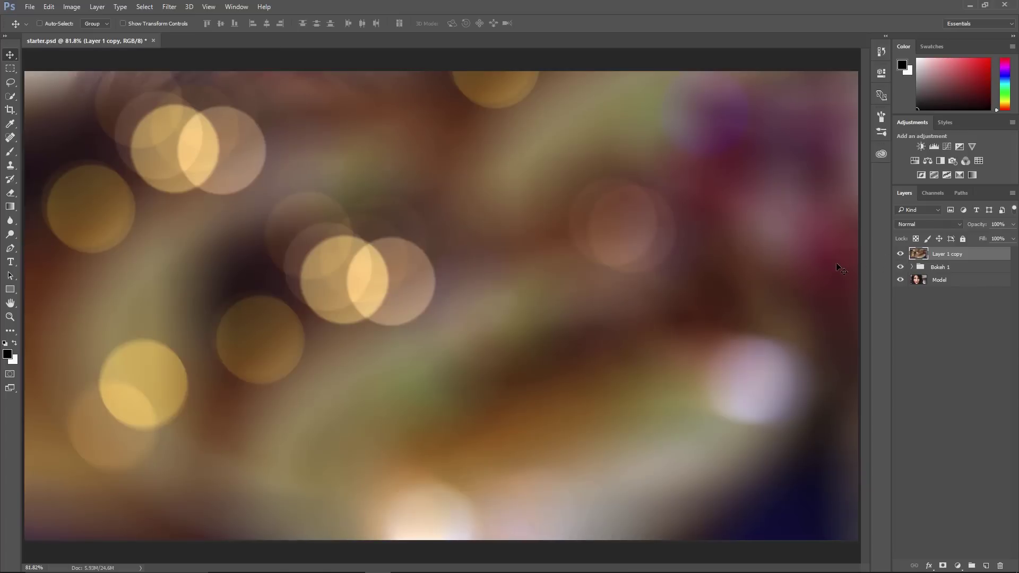
- Set Layer 1 copy's blending mode to Screen, and compare the portrait with and without the layer
click(912, 224)
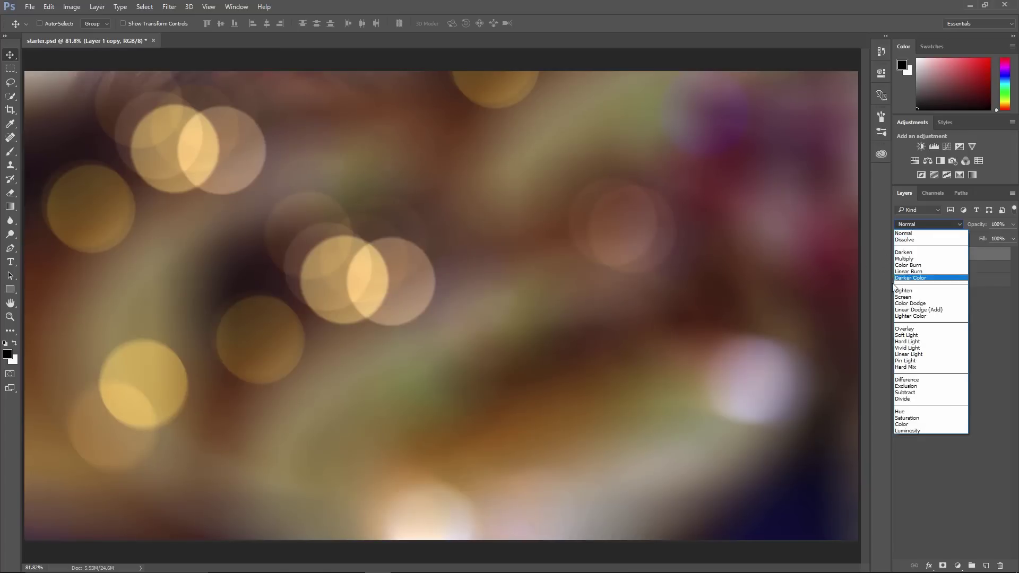
click(906, 297)
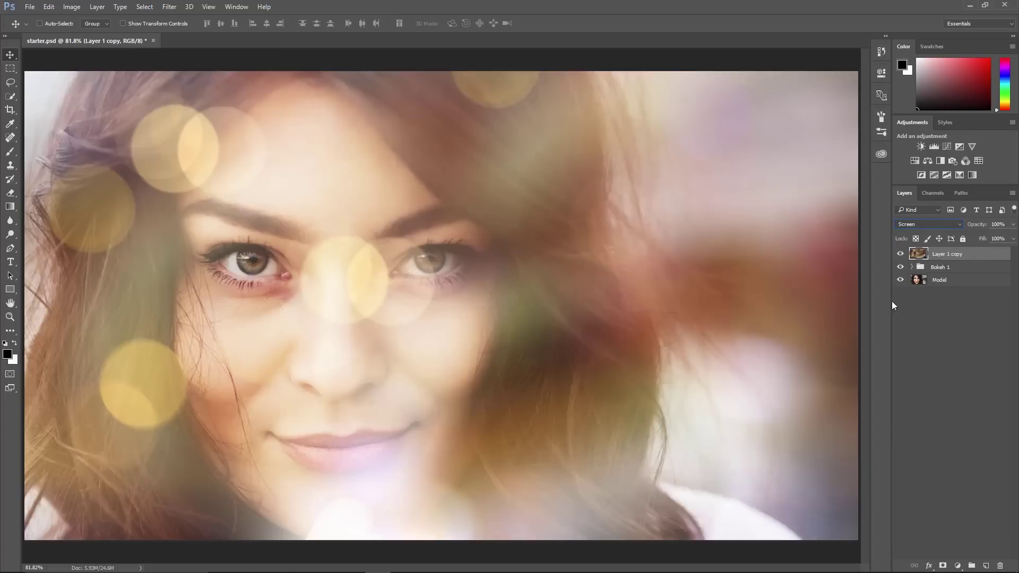
click(900, 254)
click(900, 254)
- Add a layer mask to Layer 1 copy and brush black over the bokeh circles on the nose and eyes
click(942, 564)
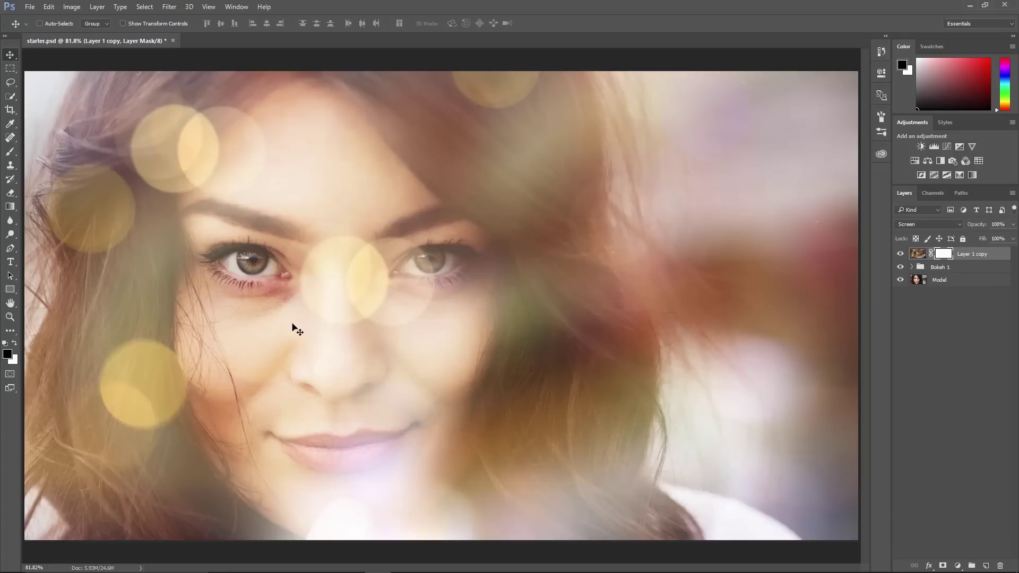
click(10, 151)
key(bracketleft)
mouse_move(373, 294)
mouse_down()
mouse_move(382, 296)
mouse_move(329, 305)
mouse_move(403, 292)
mouse_move(303, 314)
mouse_move(273, 250)
mouse_up()
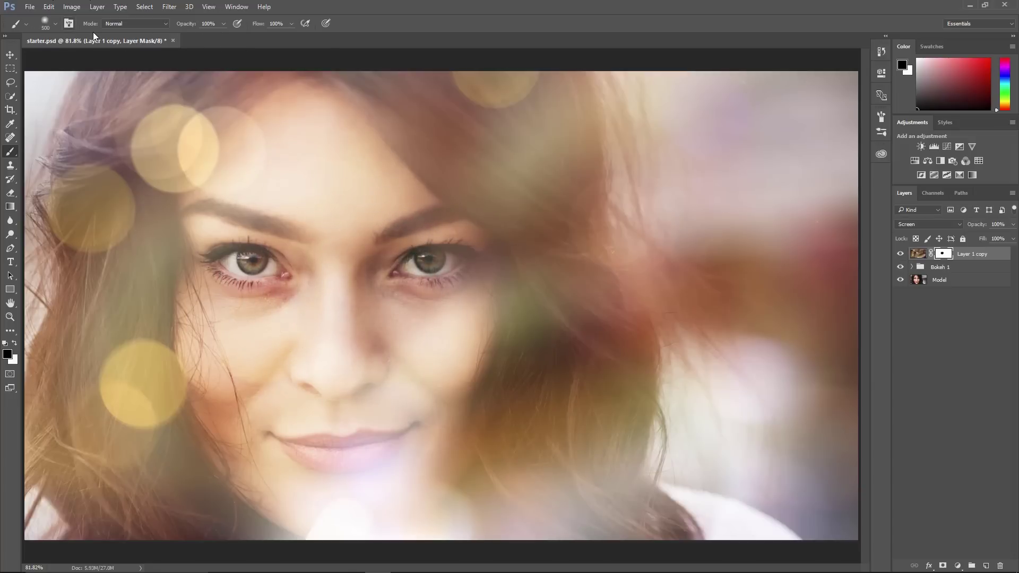
- Turn off Shape Dynamics in the brush settings
click(69, 23)
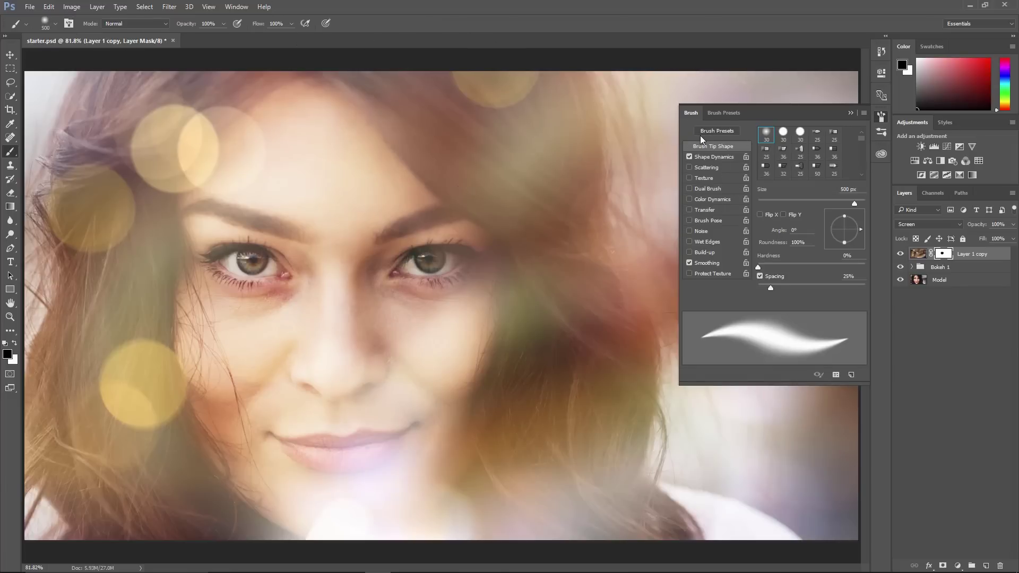
click(717, 156)
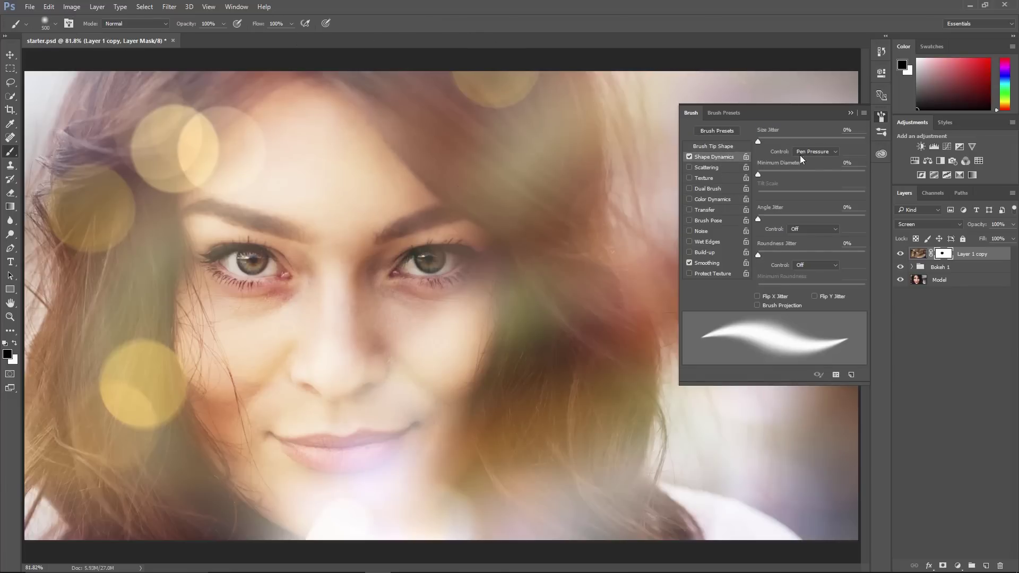
click(689, 157)
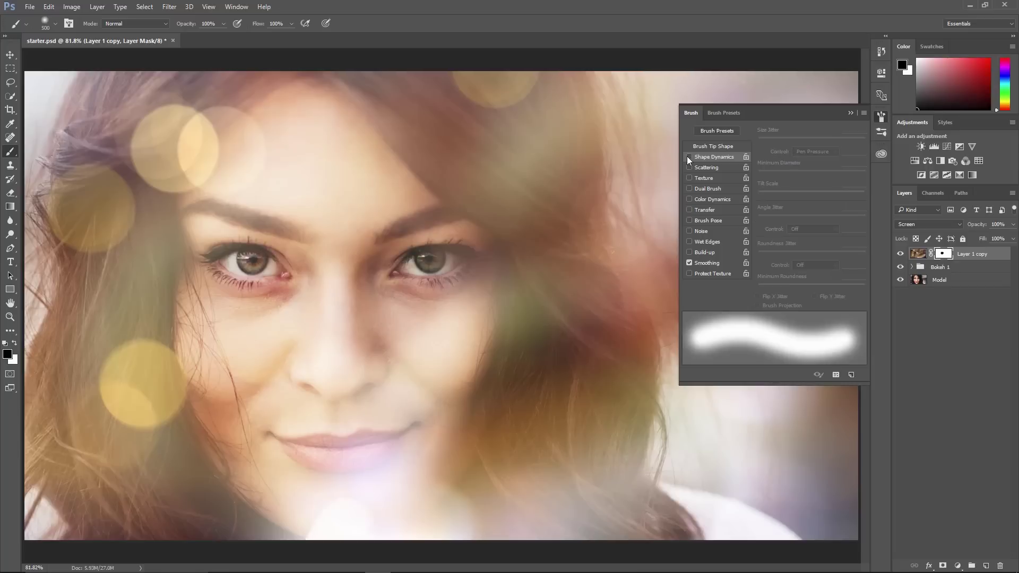
click(850, 113)
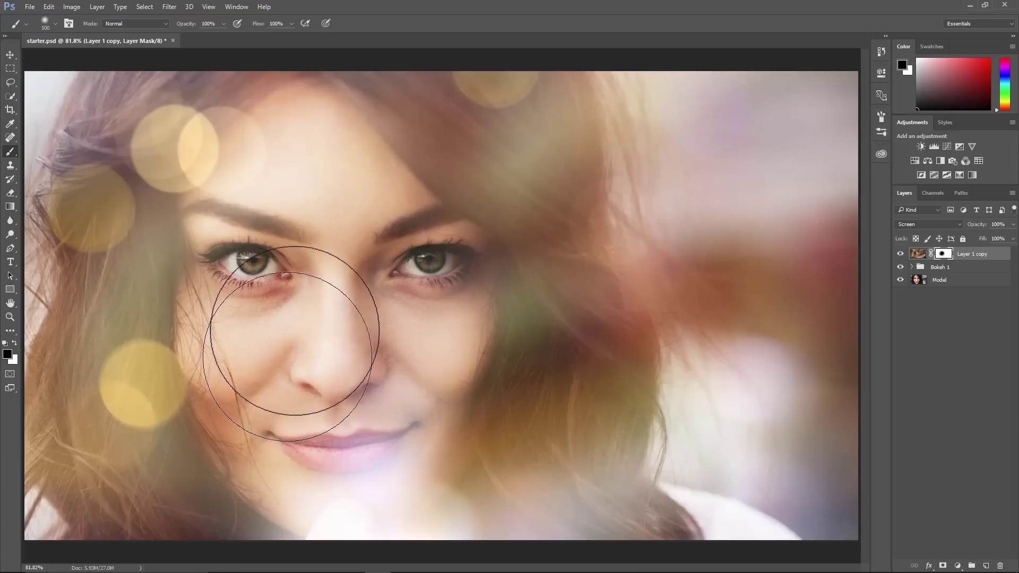
- Mask the bokeh off the cheeks, nose and lips with black, and compare the portrait with and without the overlay
mouse_move(283, 305)
mouse_down()
mouse_move(403, 213)
mouse_move(364, 352)
mouse_move(352, 444)
mouse_move(323, 462)
mouse_up()
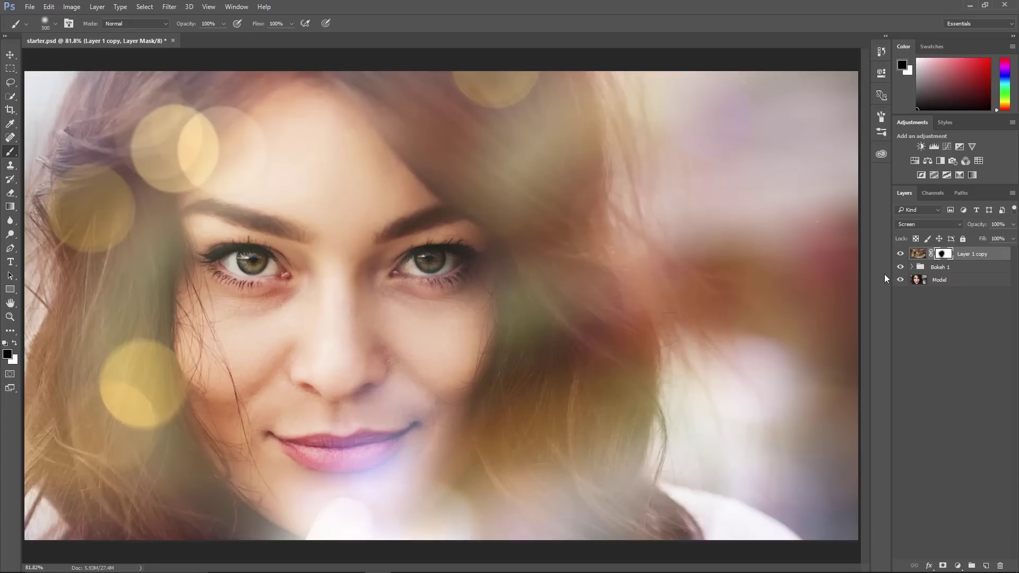
click(899, 255)
click(899, 254)
- Add a Curves adjustment layer with slightly adjusted shadow and highlight points, and compare the image with and without it
click(957, 566)
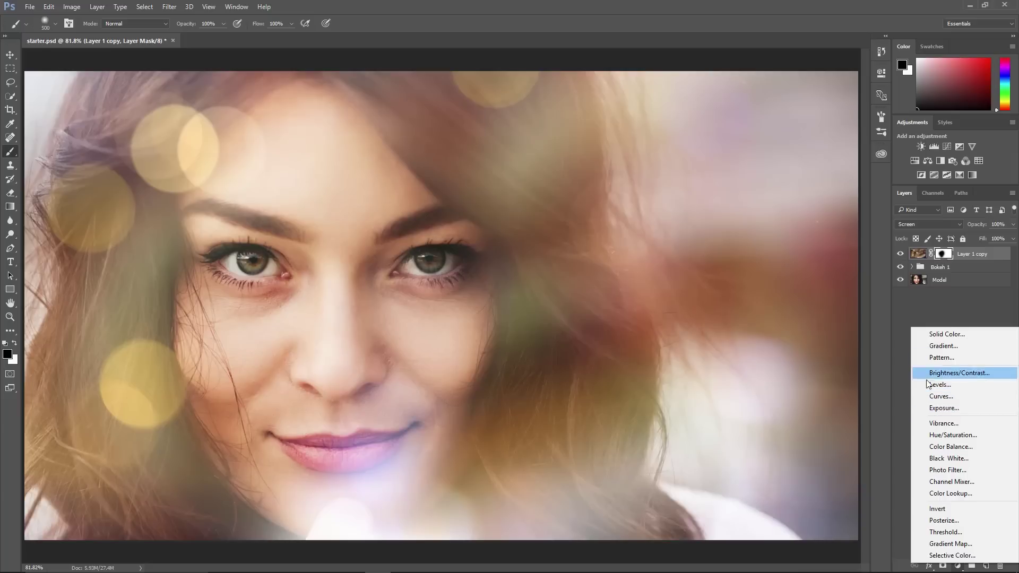
click(947, 397)
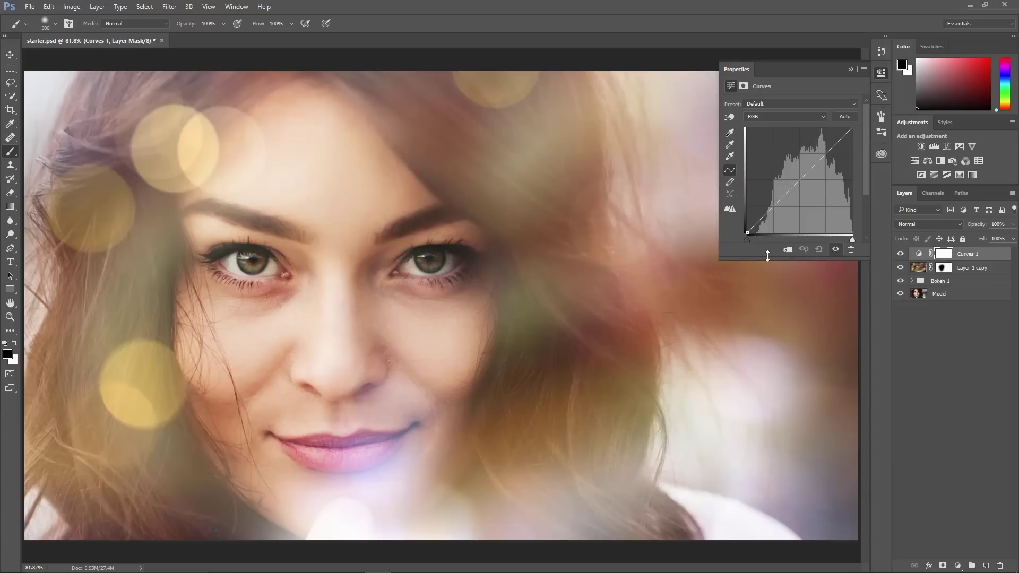
drag(763, 219, 753, 229)
drag(834, 145, 836, 141)
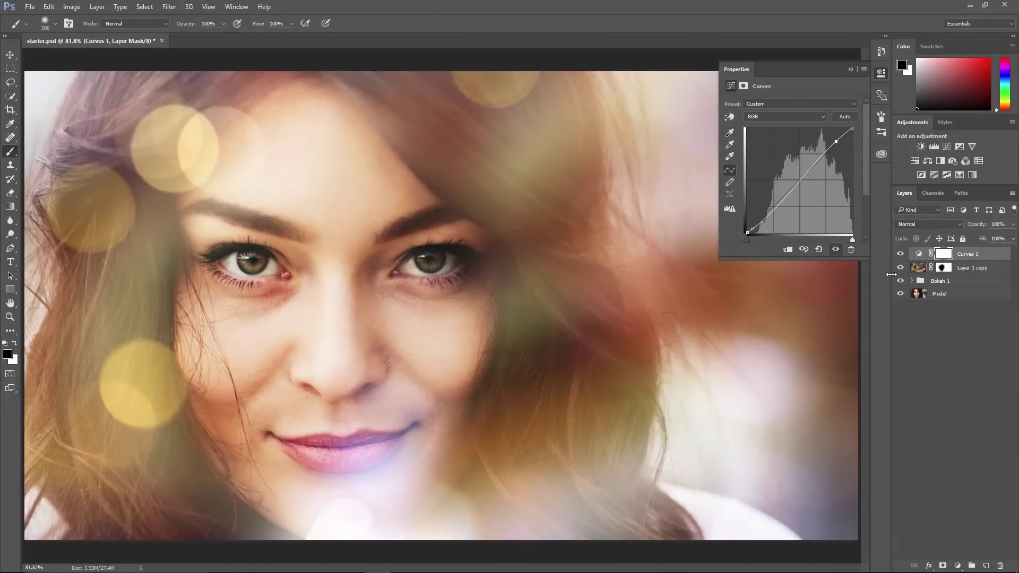
click(900, 256)
click(901, 255)
click(900, 255)
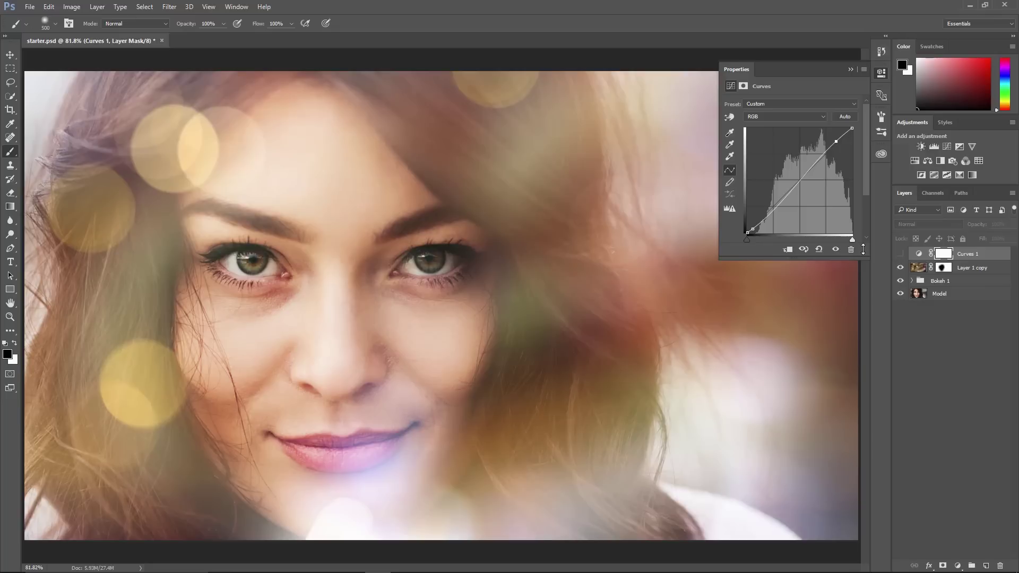
- Deepen the shadows in Curves 1, clip the adjustment to Layer 1 copy, and check the image with that layer hidden and shown
drag(752, 228, 786, 218)
key(ctrl+z)
click(900, 254)
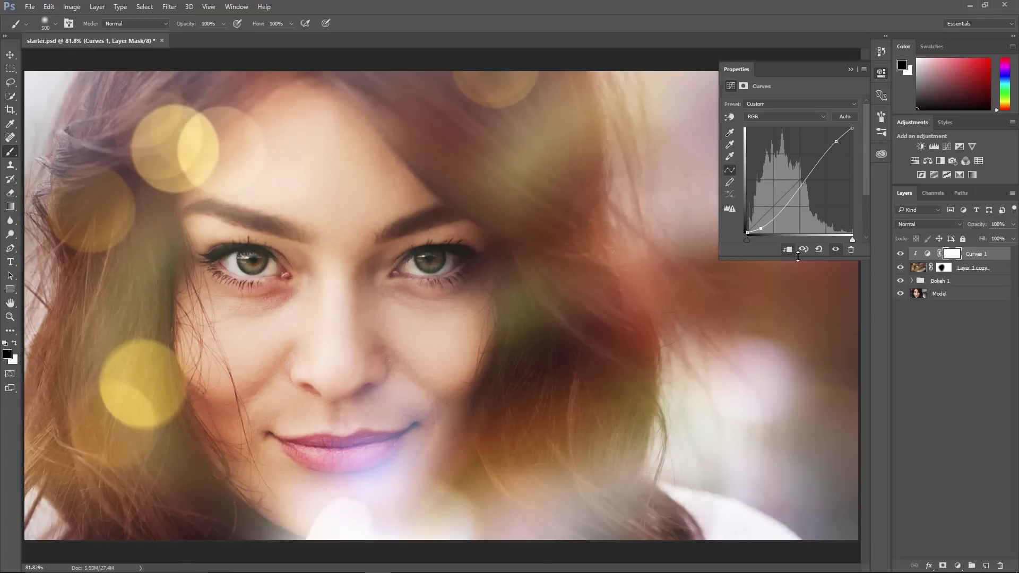
click(787, 249)
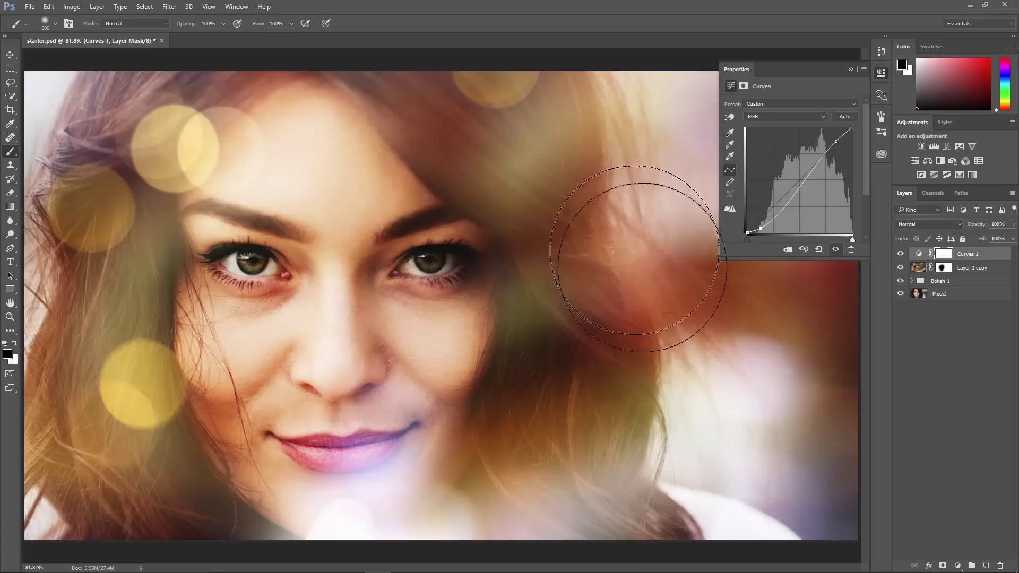
click(788, 250)
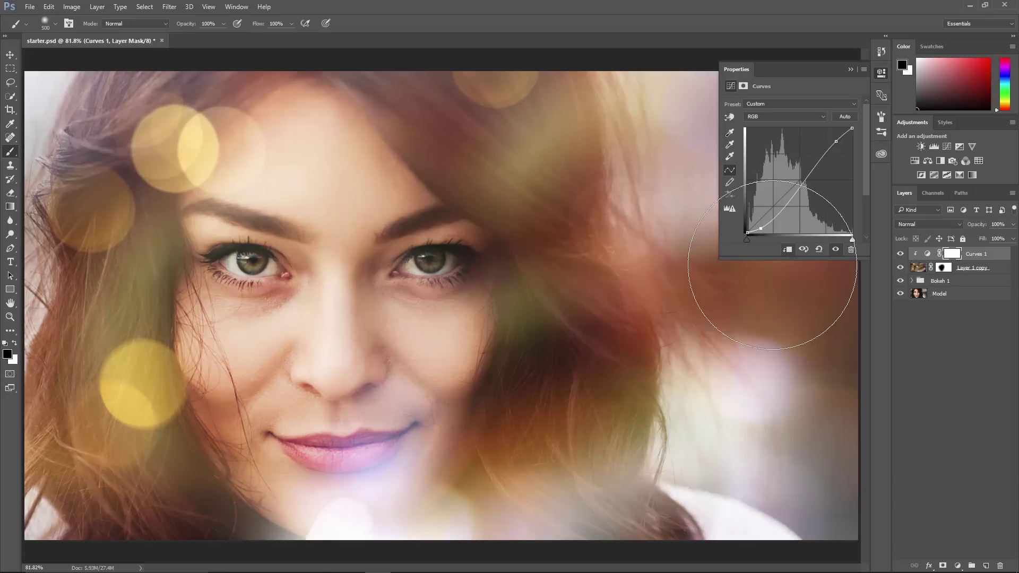
click(899, 268)
click(900, 268)
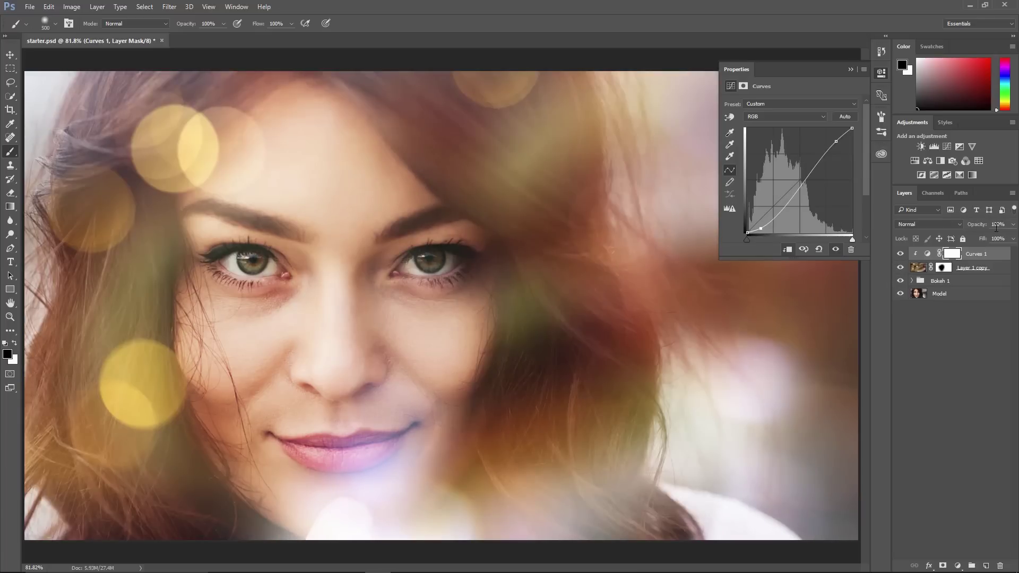
- Group Curves 1 and Layer 1 copy, and name the group Bokeh 2
click(1000, 303)
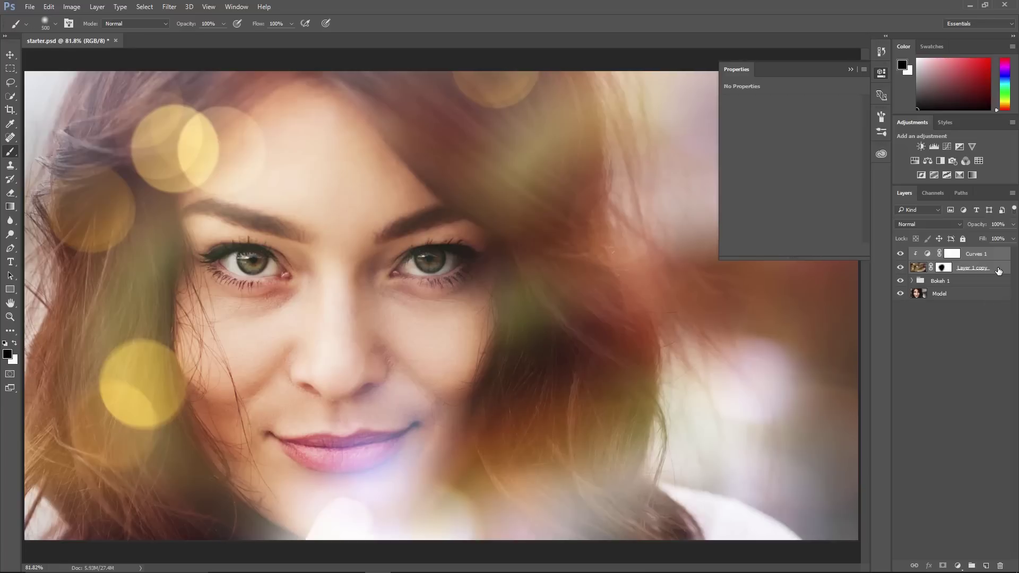
key(ctrl+g)
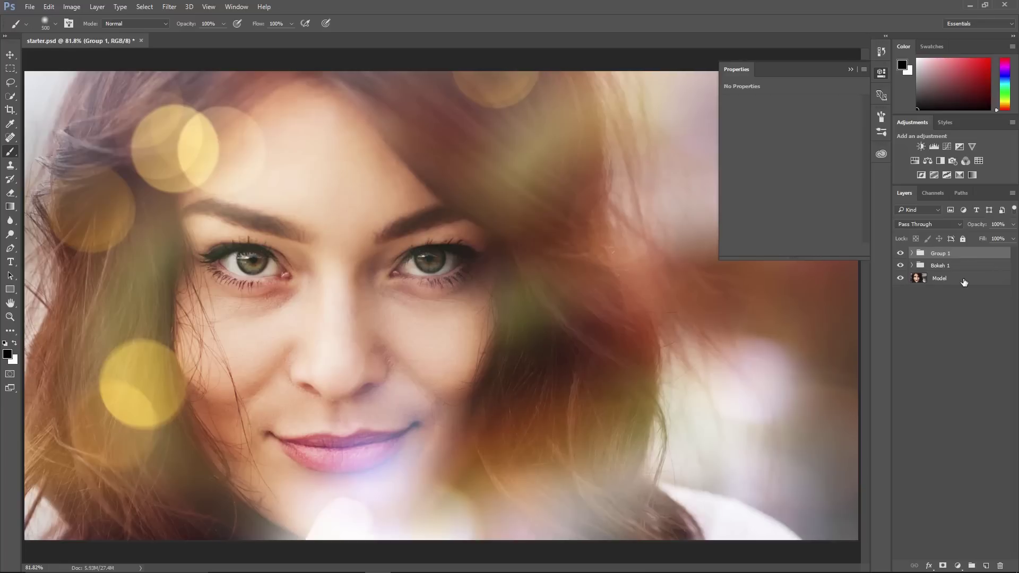
double_click(939, 254)
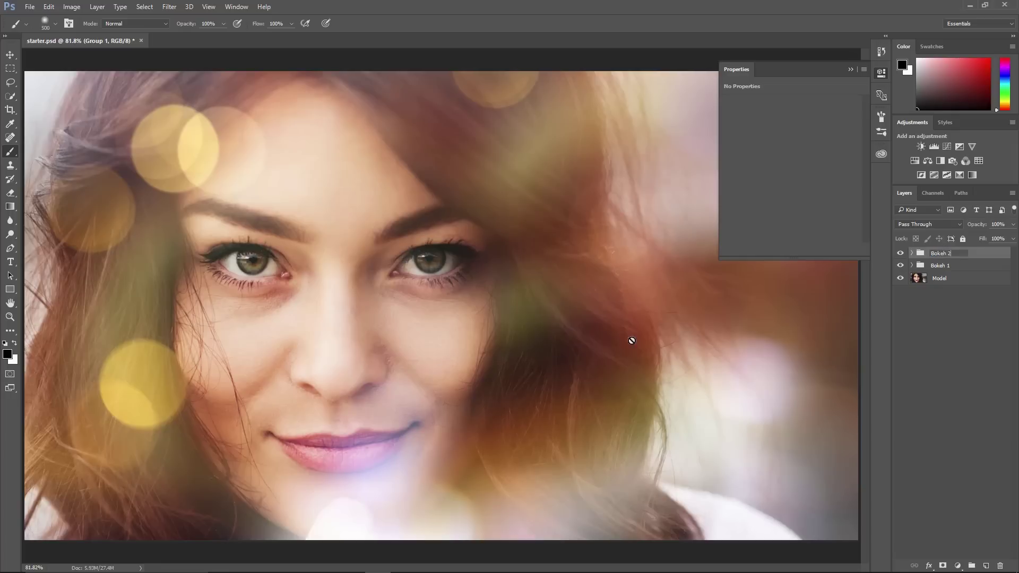
click(890, 310)
- Duplicate the Bokeh 2 group and flip the copy horizontally with Free Transform
key(ctrl+j)
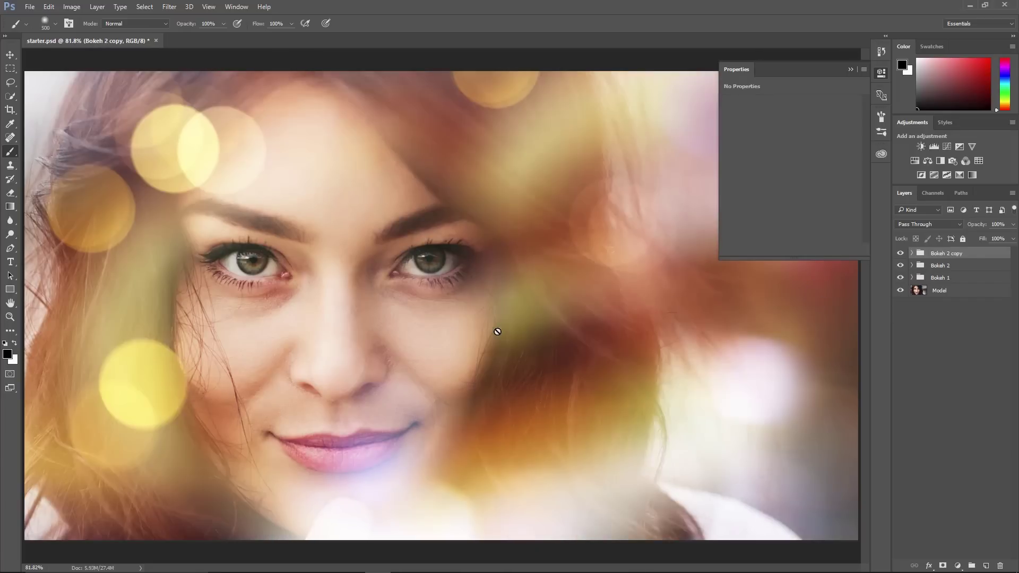
key(ctrl)
key(ctrl+t)
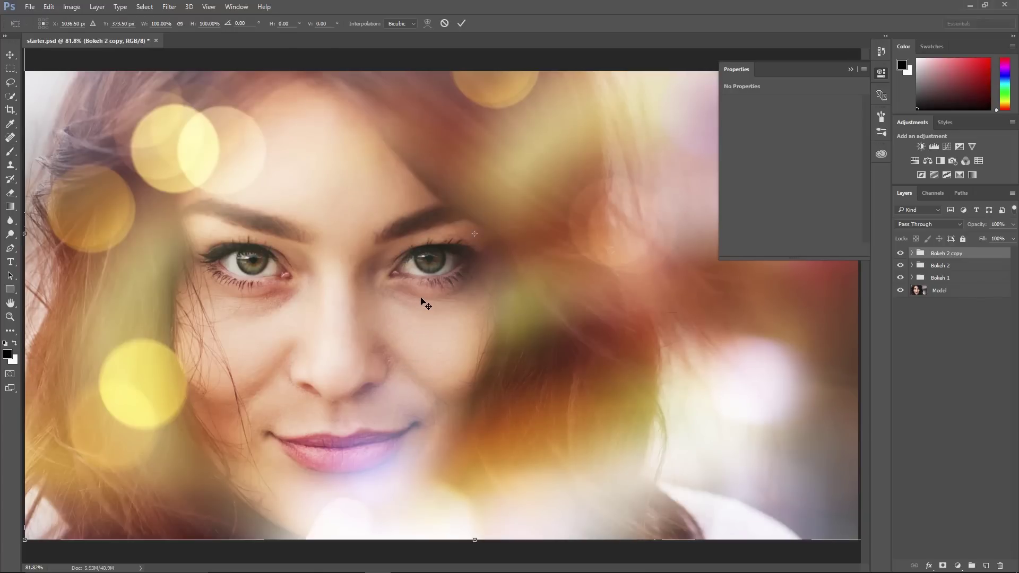
right_click(423, 296)
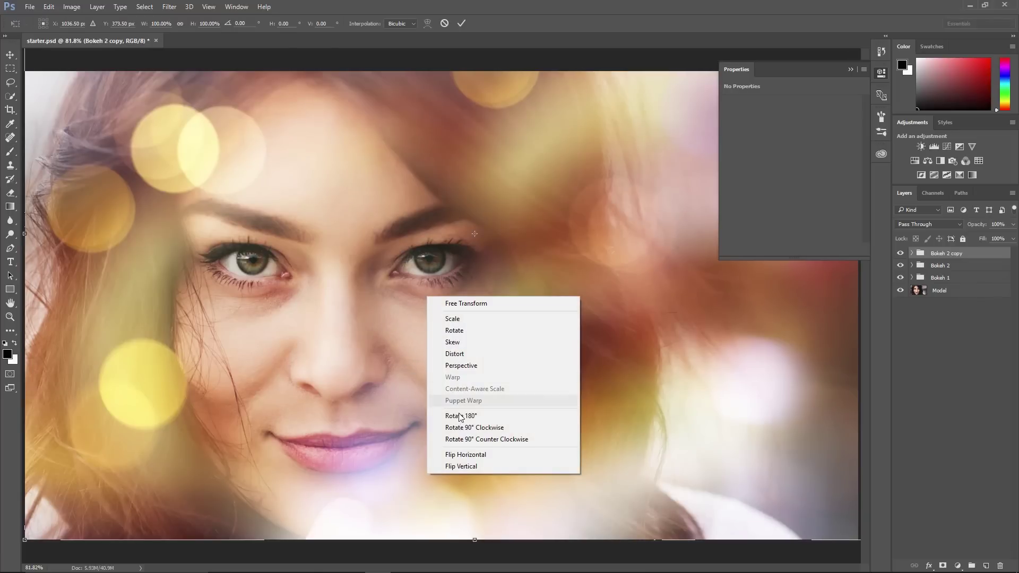
click(476, 455)
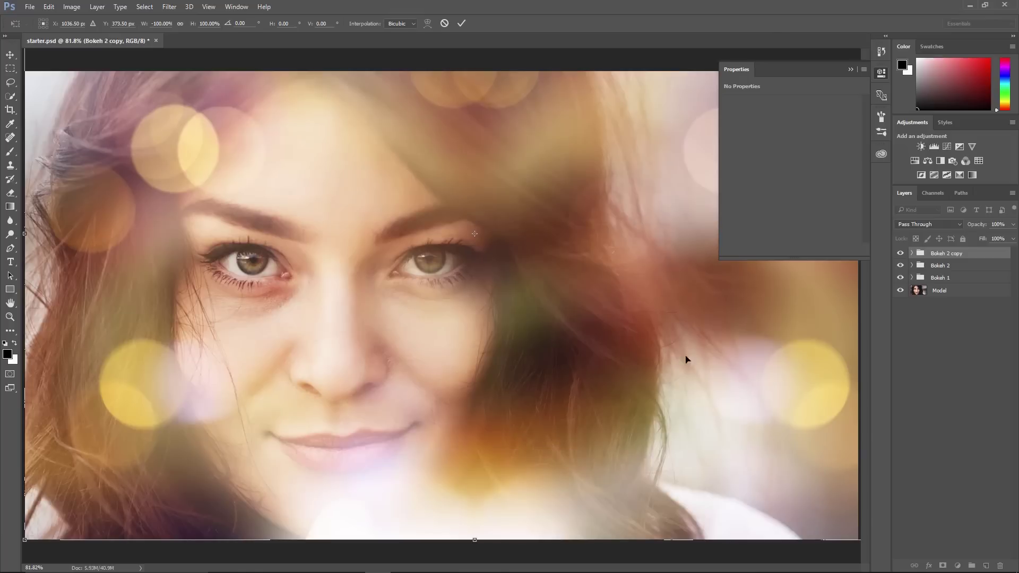
- Rotate the flipped group copy to a transform angle of about 29° and place its yellow circles beside the hair and over the background
drag(801, 393, 751, 395)
drag(118, 343, 690, 133)
click(850, 70)
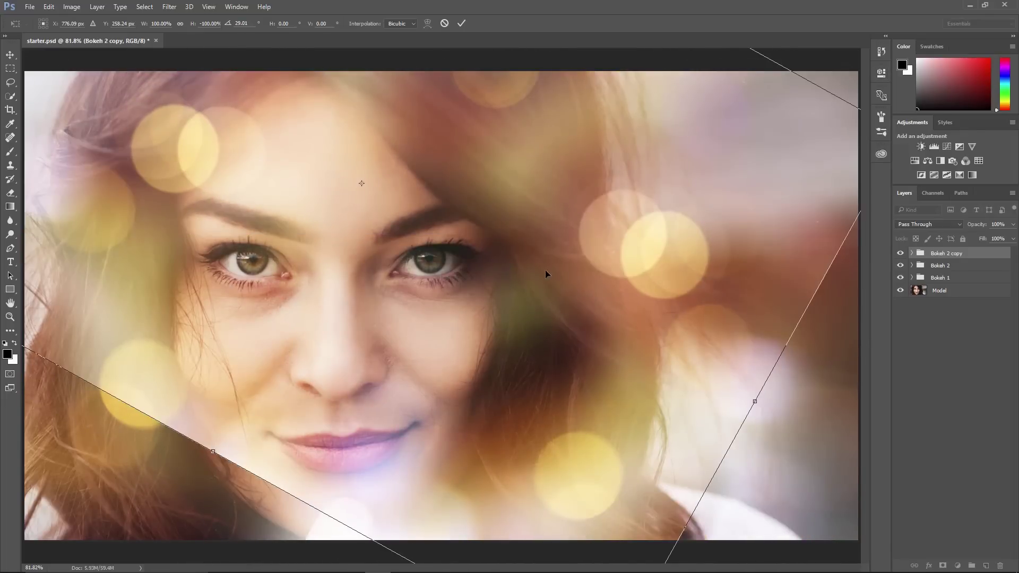
drag(543, 269, 590, 263)
key(Return)
- Add a black mask to the Bokeh 2 copy group and paint white to reveal its circles over the background beside the hair
key(b)
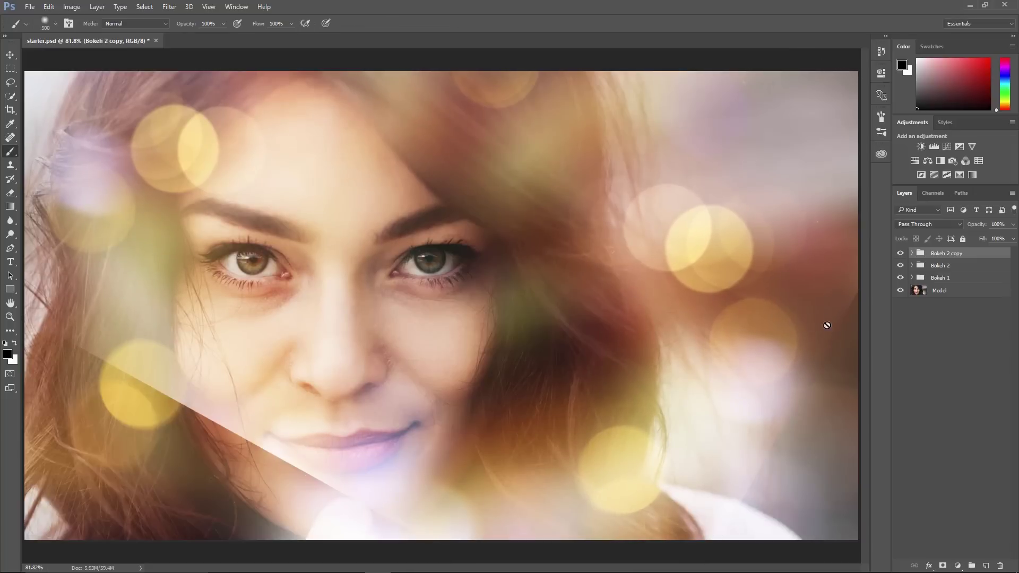
key(Alt_R)
alt+click(942, 566)
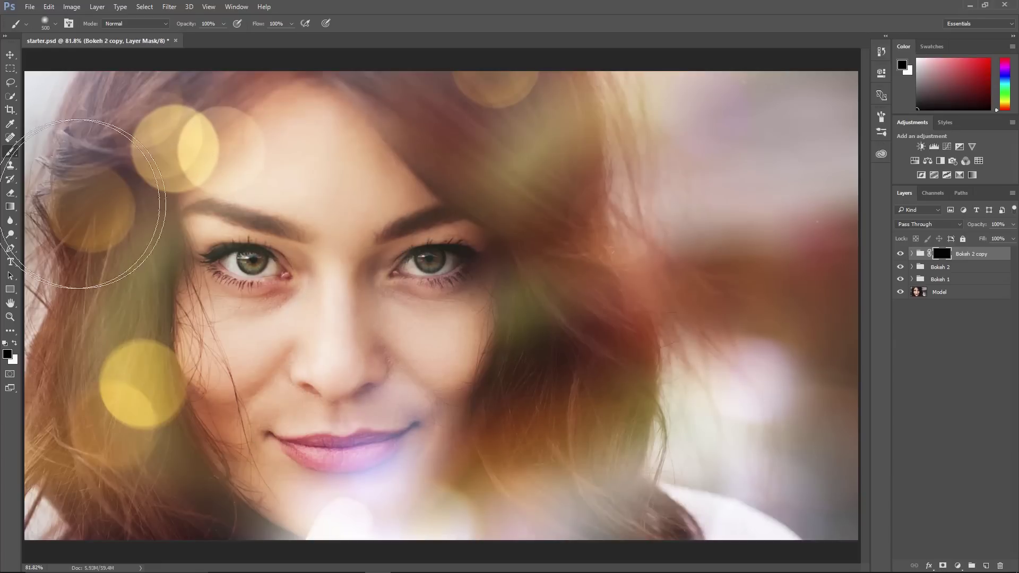
click(15, 344)
mouse_move(670, 301)
mouse_down()
mouse_move(664, 232)
mouse_move(801, 269)
mouse_up()
mouse_move(791, 211)
mouse_down()
mouse_move(714, 205)
mouse_move(636, 165)
mouse_move(787, 146)
mouse_move(748, 269)
mouse_move(831, 342)
mouse_up()
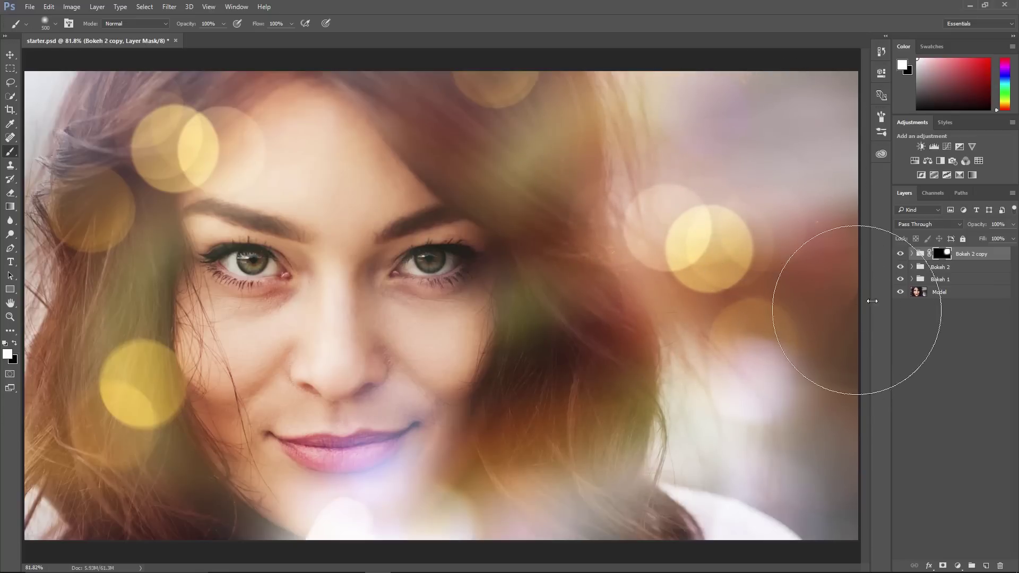
- Make black the foreground color, reduce the brush size to 175 px, and compare the image with and without the Bokeh 2 copy group
key(x)
key(bracketleft)
key(bracketleft)
key(bracketleft)
key(bracketleft)
key(bracketleft)
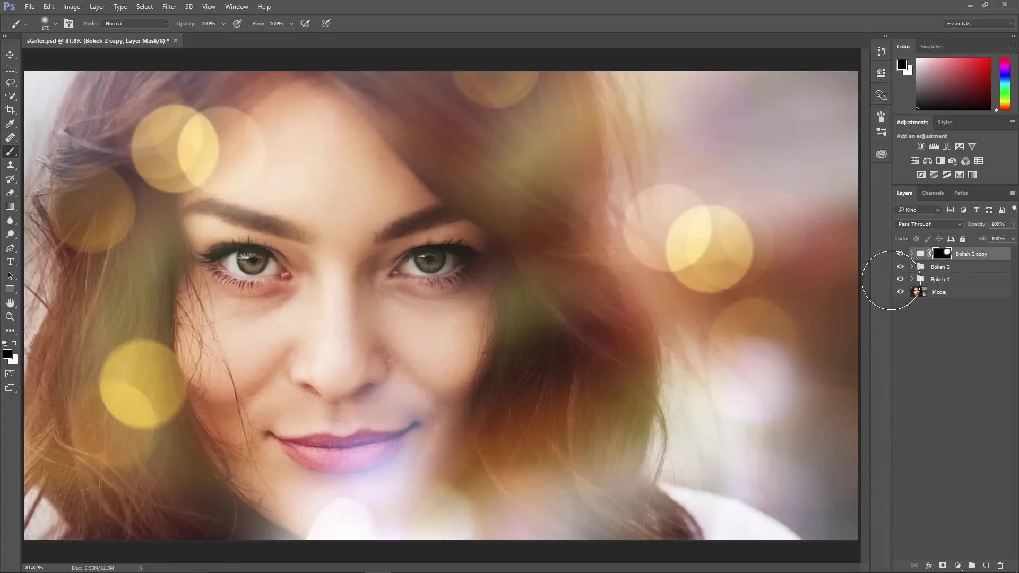
click(899, 254)
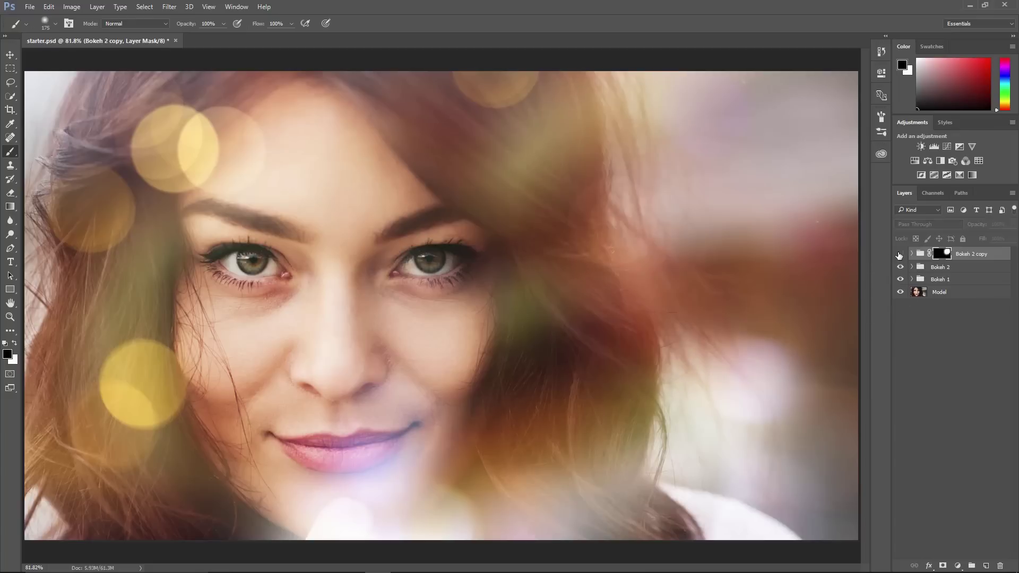
click(900, 254)
- Rename the Bokeh 2 copy group as Bokeh 3 and check the layers inside the Bokeh 2 group
double_click(967, 254)
drag(968, 255, 1009, 258)
key(BackSpace)
click(935, 337)
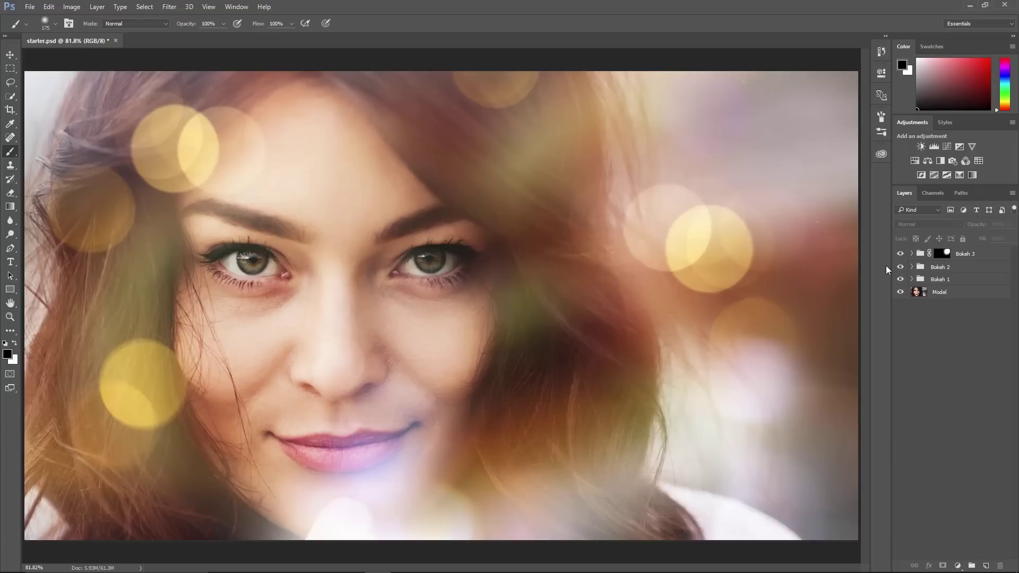
click(911, 267)
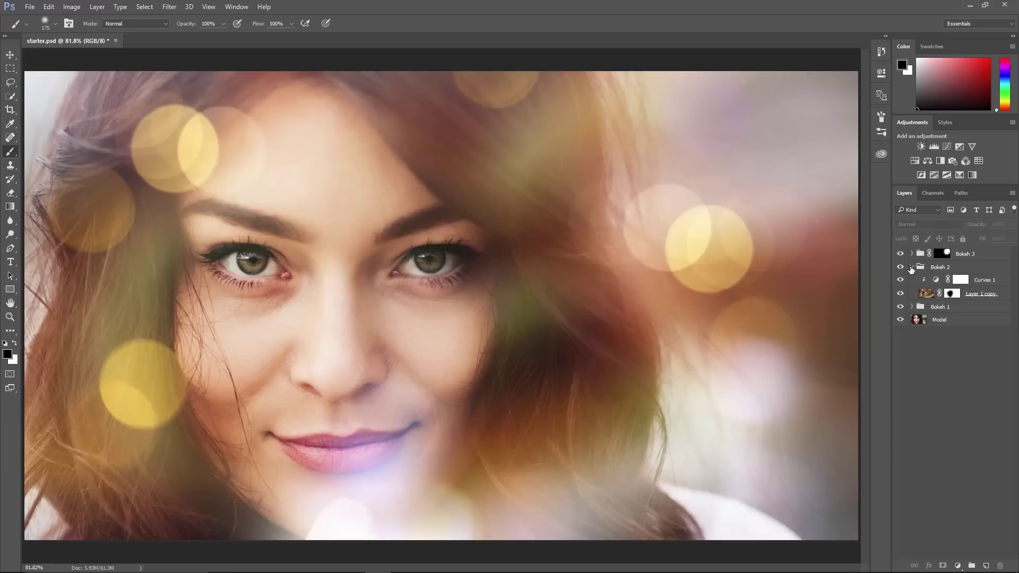
click(911, 268)
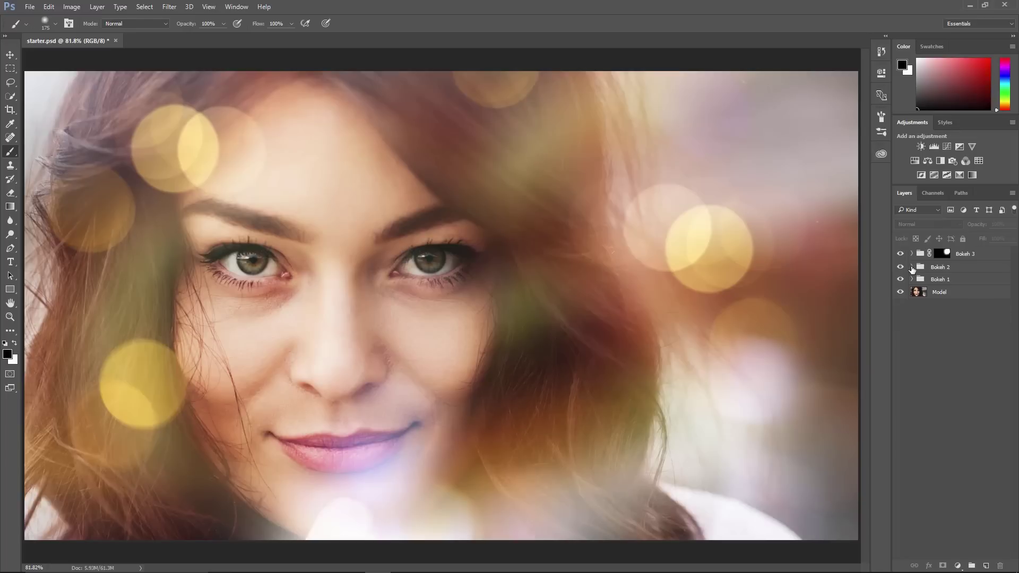
- Create a new layer above the Bokeh 3 group and paint a soft white spot on the cheek below the eye nearer the background
click(977, 255)
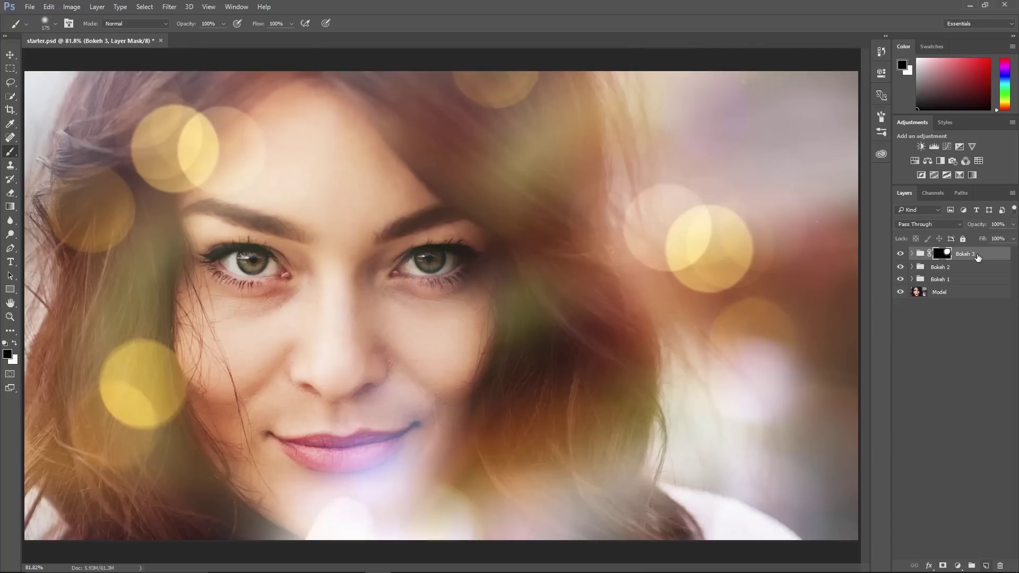
click(986, 566)
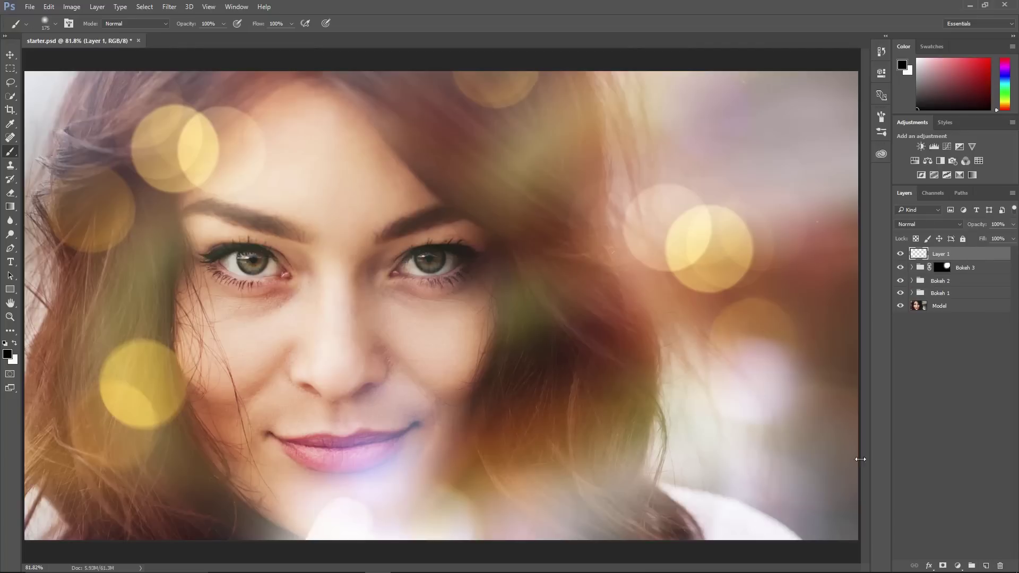
click(15, 343)
drag(424, 292, 459, 301)
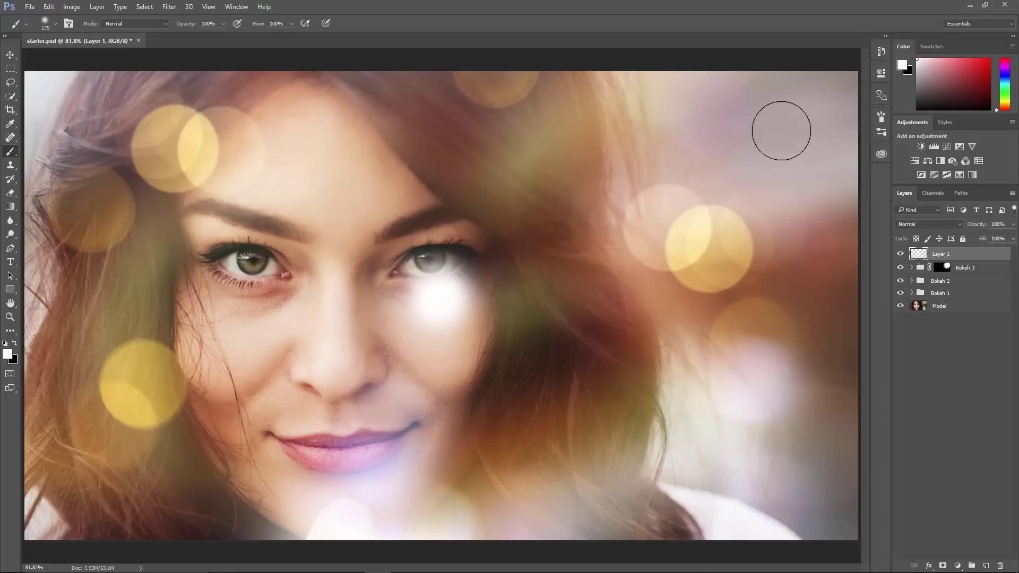
- Scale the white spot to about 374% from its center and place it over the upper background beside the hair
key(ctrl)
key(ctrl+t)
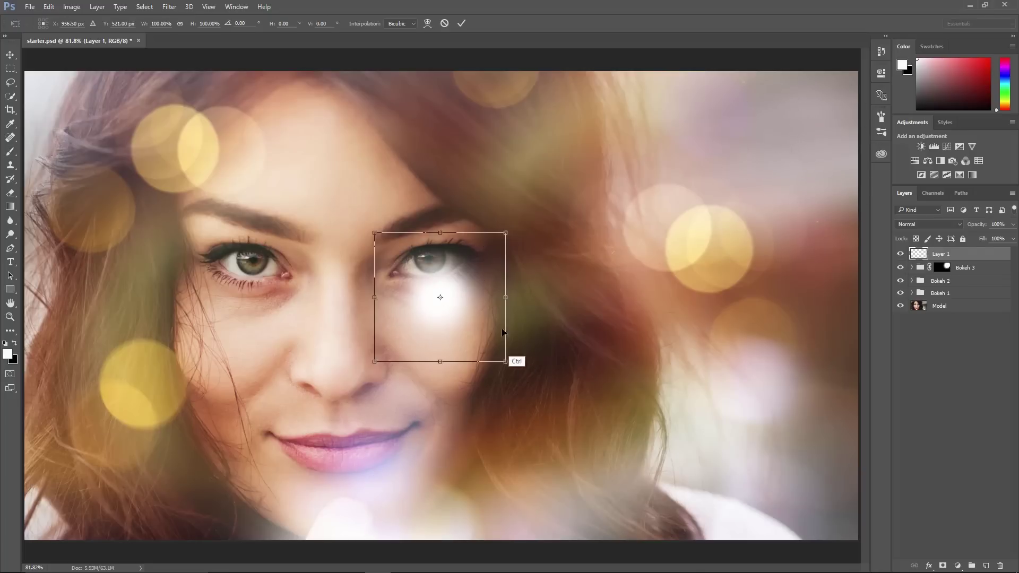
key(shift+alt)
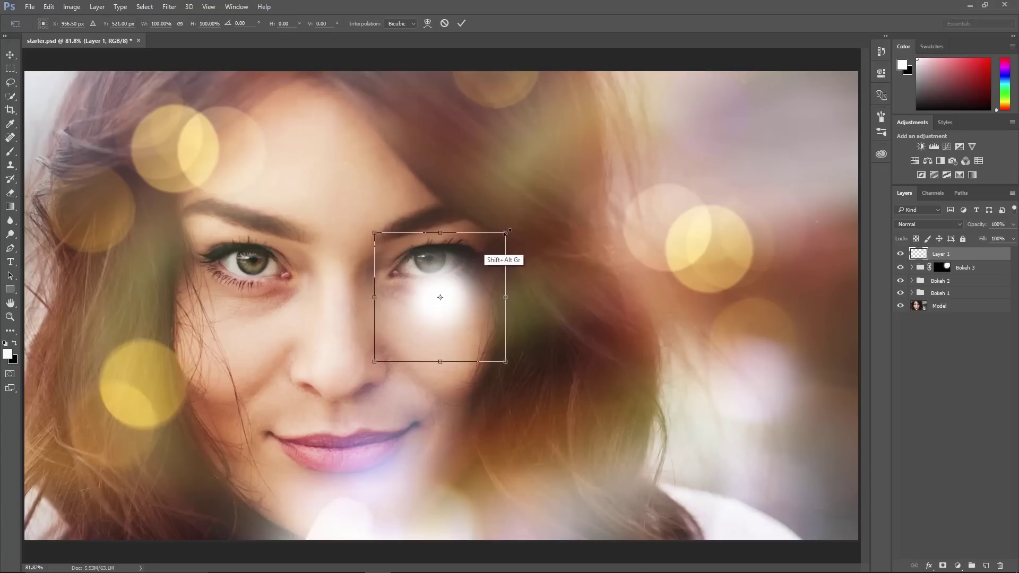
drag(507, 232, 780, 153)
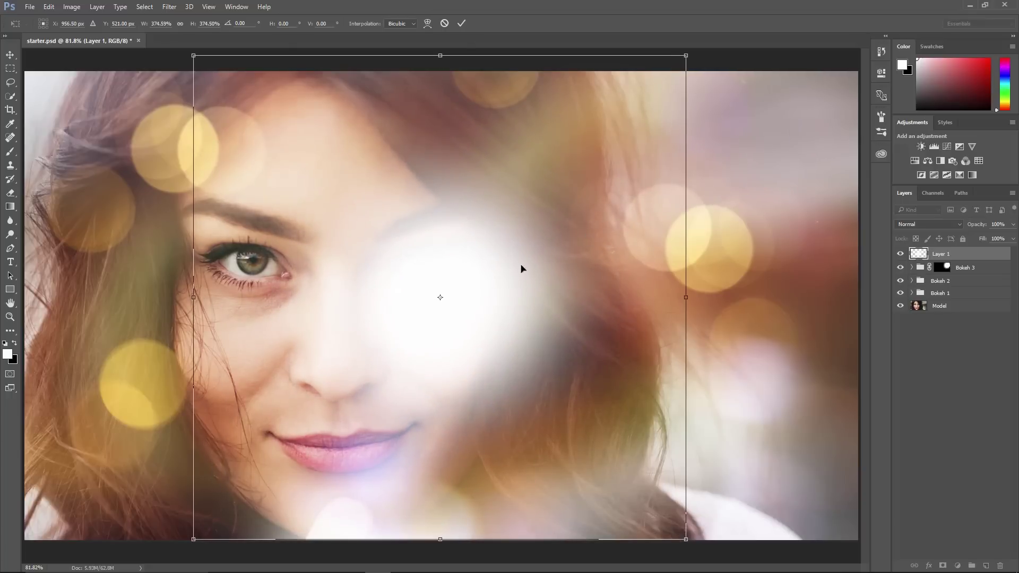
key(Return)
key(b)
key(v)
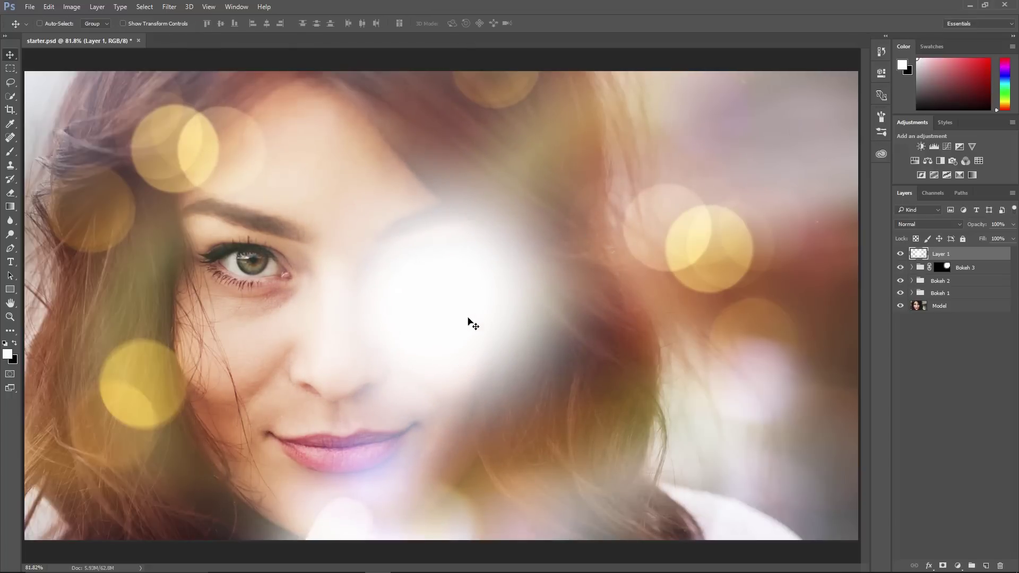
mouse_move(437, 332)
mouse_down()
mouse_move(689, 217)
mouse_move(753, 178)
mouse_move(762, 149)
mouse_move(789, 129)
mouse_up()
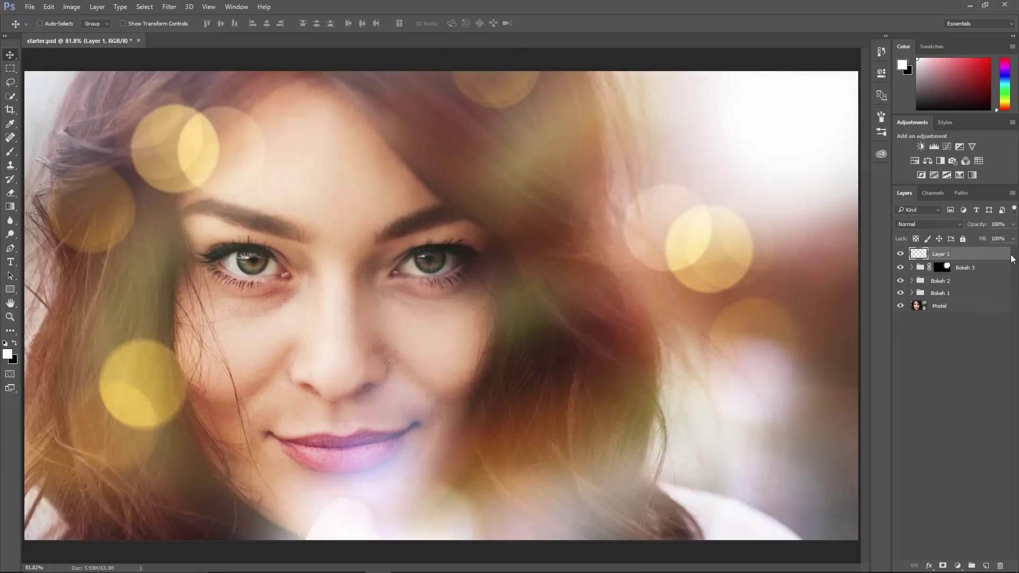
- Blend Layer 1 with Linear Dodge (Add), turn off Transparency Shapes Layer, and set its fill opacity to 41%
double_click(982, 258)
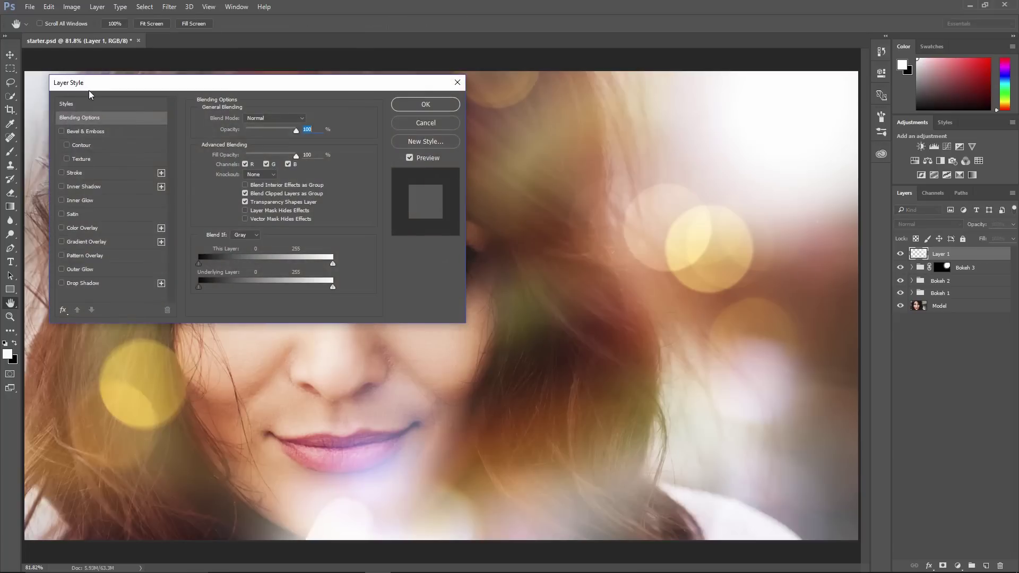
click(260, 119)
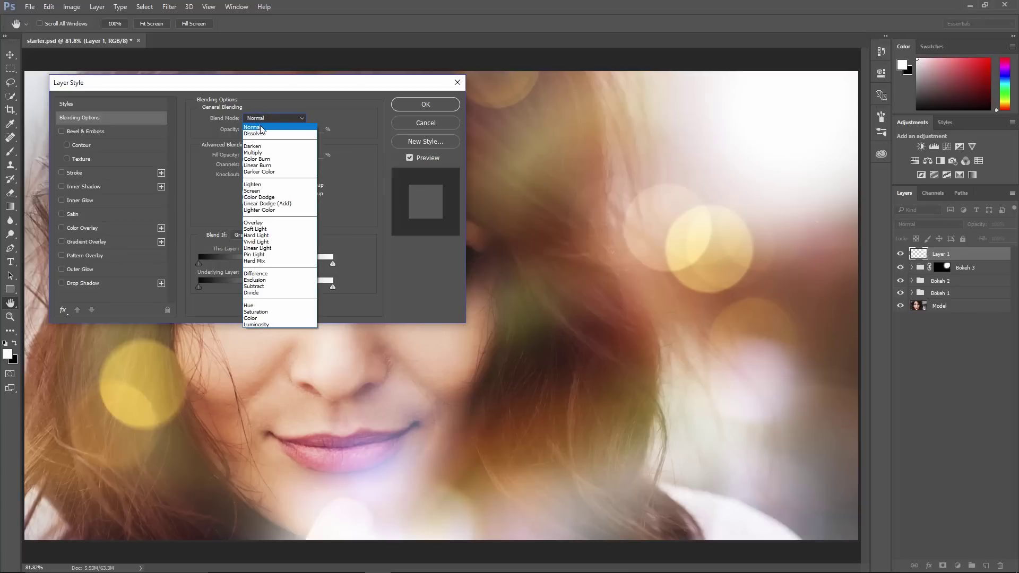
click(260, 204)
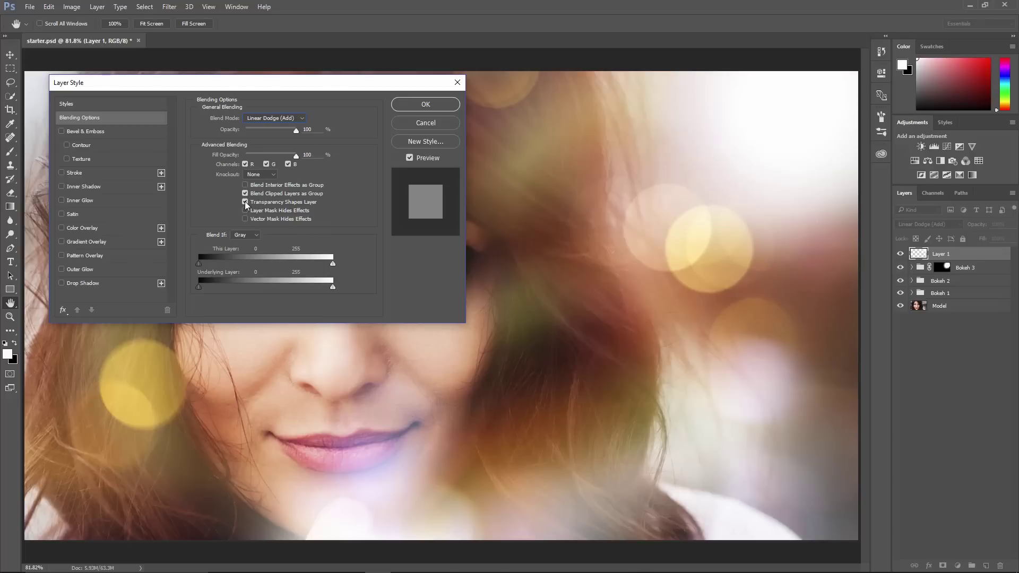
click(245, 202)
click(244, 202)
click(245, 202)
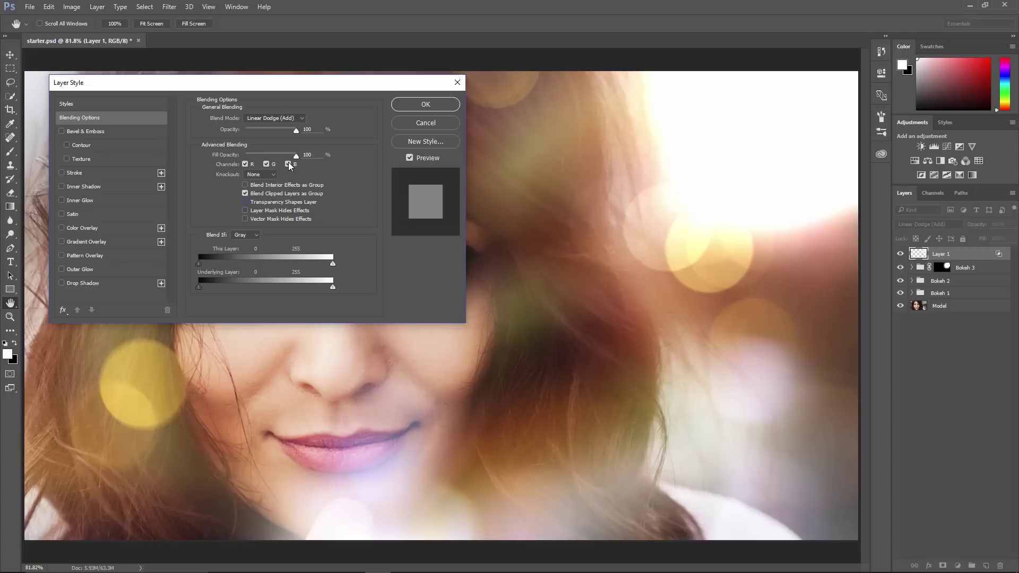
drag(294, 158, 266, 156)
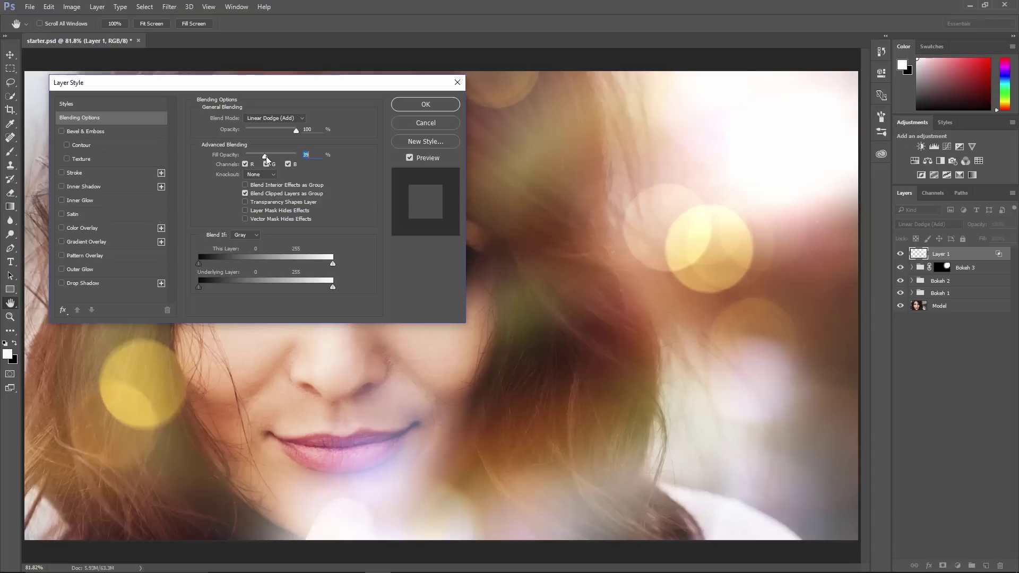
click(424, 105)
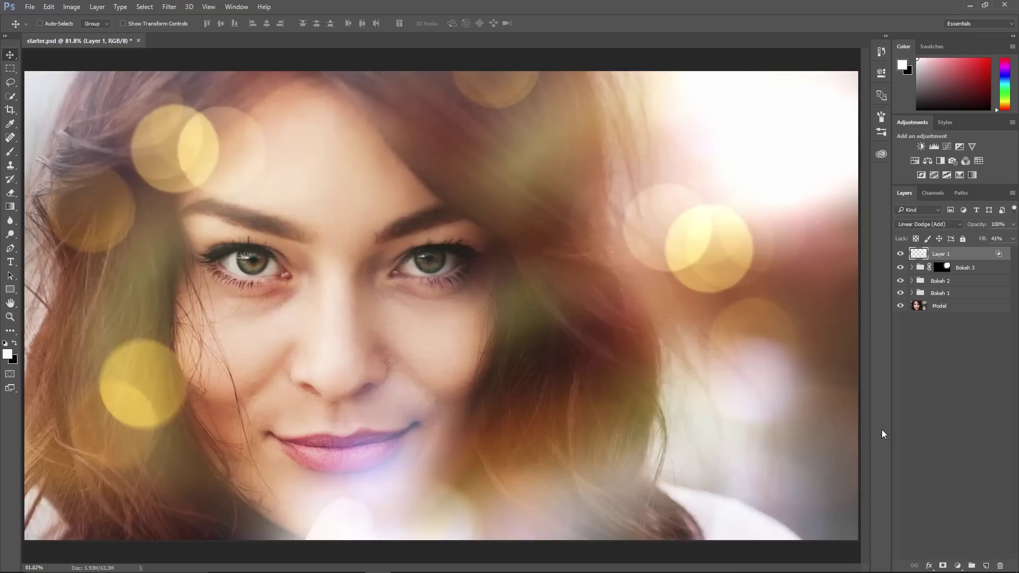
- Add a Hue/Saturation adjustment layer above Layer 1 and clip it to that layer
click(958, 566)
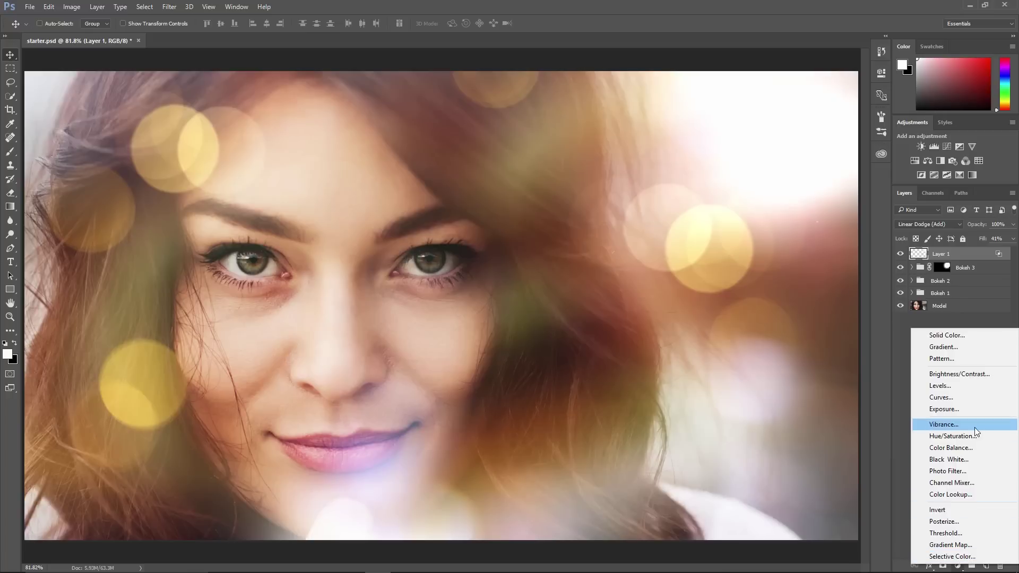
click(963, 436)
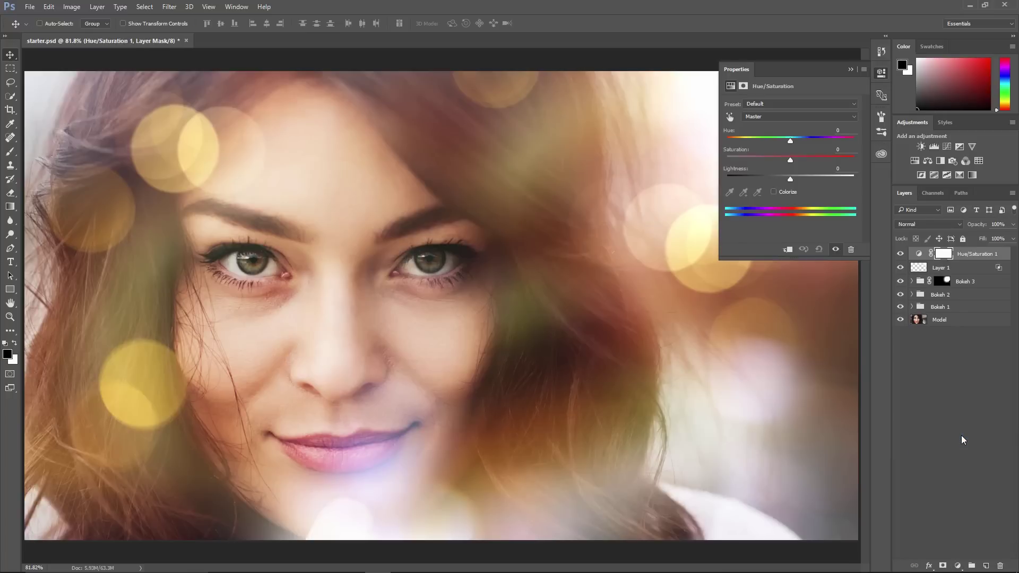
key(ctrl+alt)
key(ctrl+alt+g)
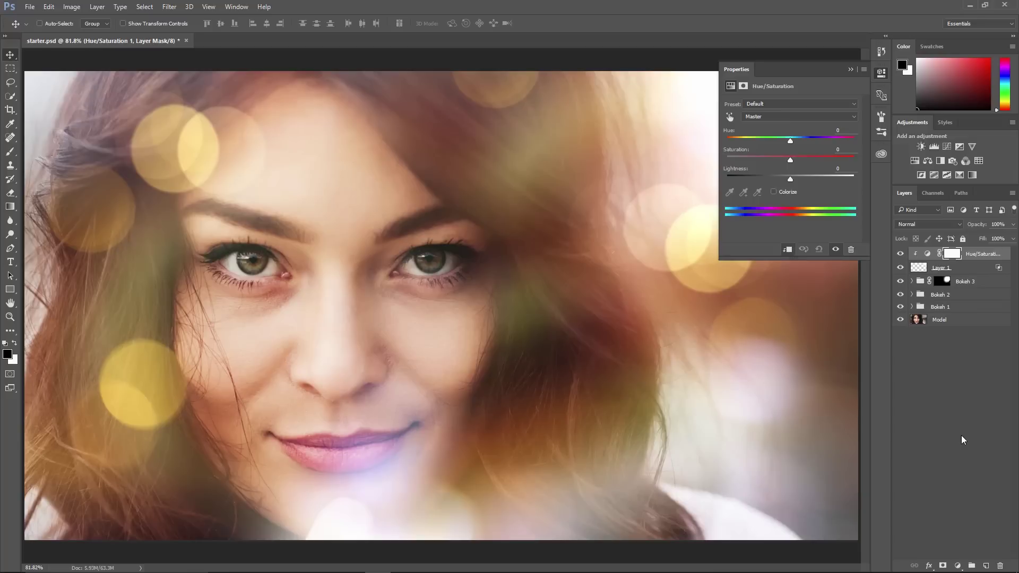
click(919, 270)
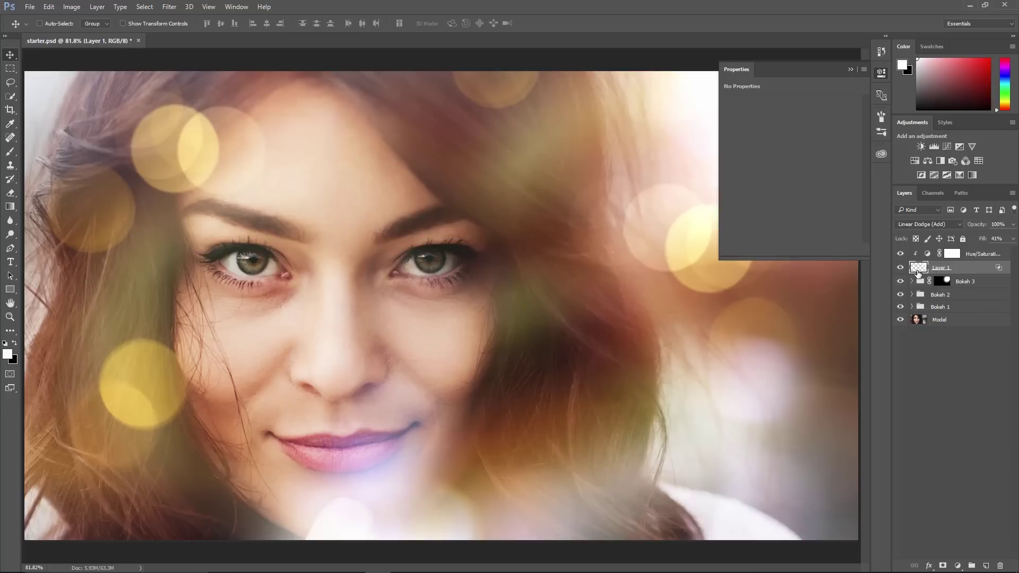
- Enable Colorize in the Hue/Saturation adjustment, set Lightness to -17, and compare the image with and without the adjustment
click(914, 255)
click(774, 192)
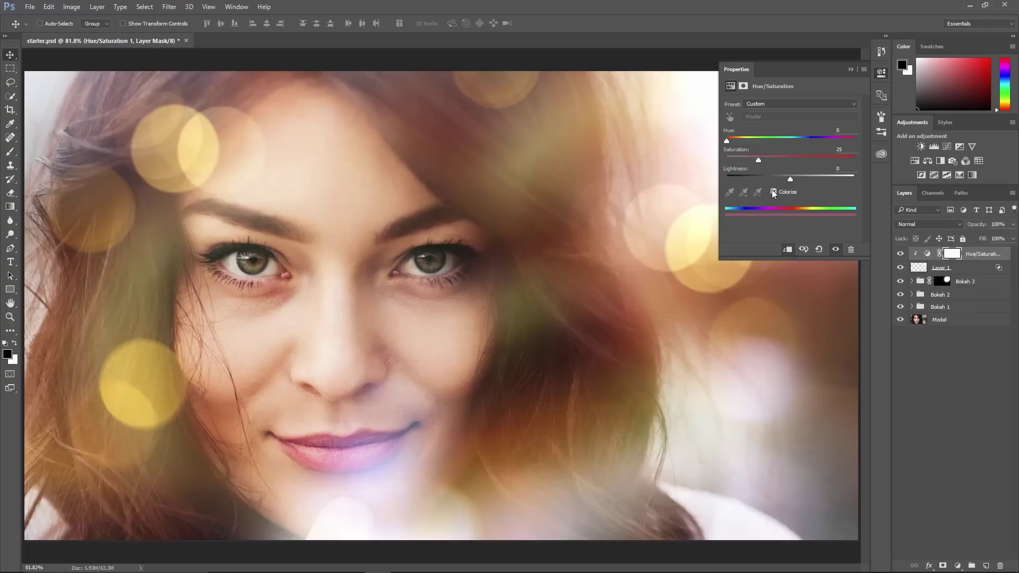
click(779, 178)
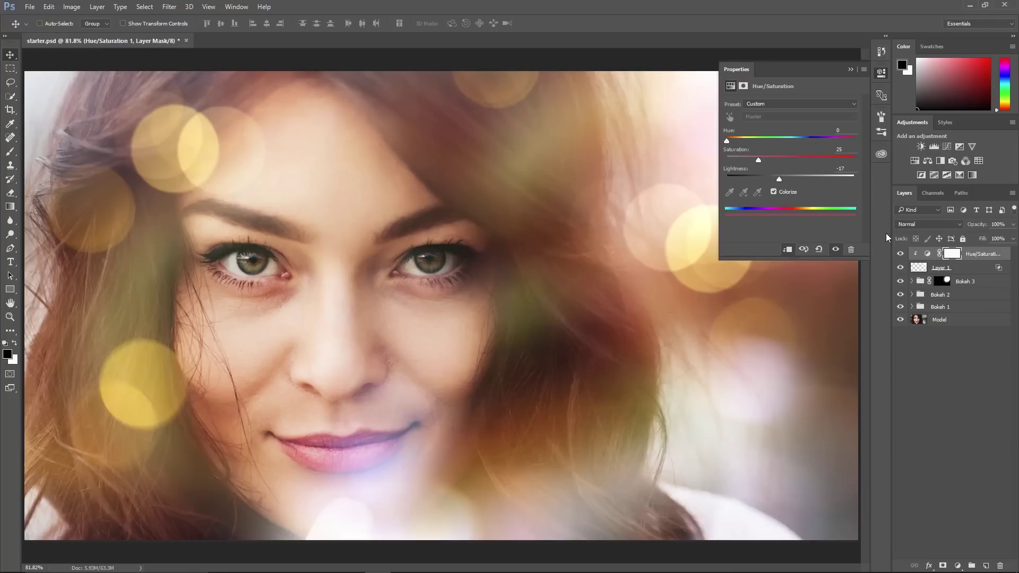
click(835, 249)
click(850, 70)
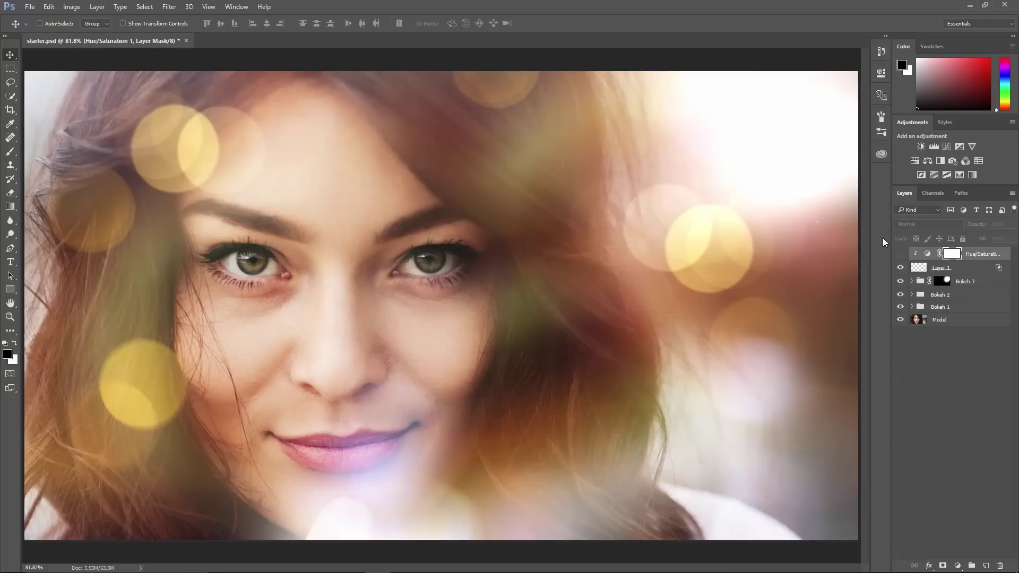
click(900, 254)
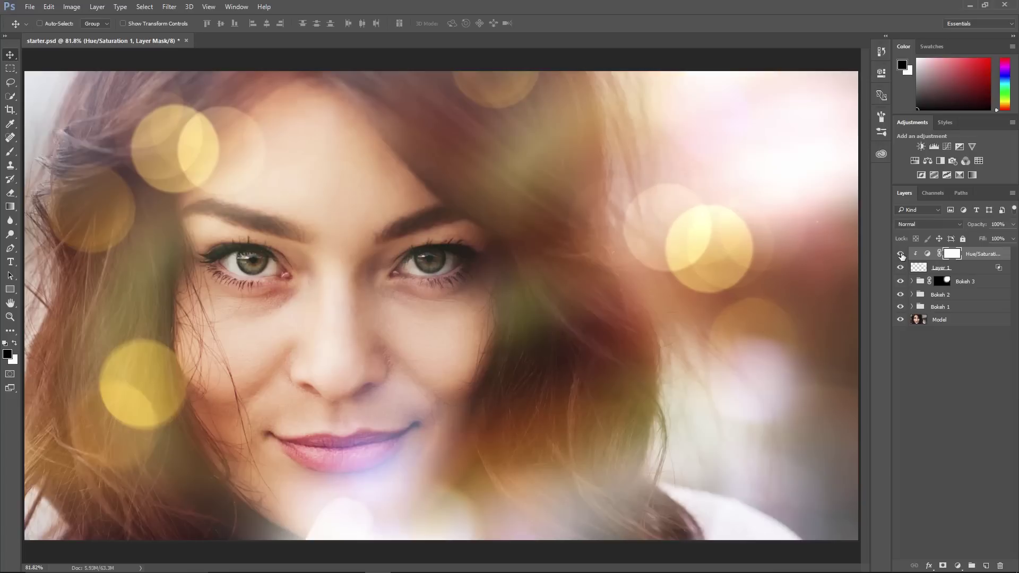
- Set the Hue/Saturation adjustment to Hue 62 and Saturation 85, and compare the flare with and without it
double_click(928, 254)
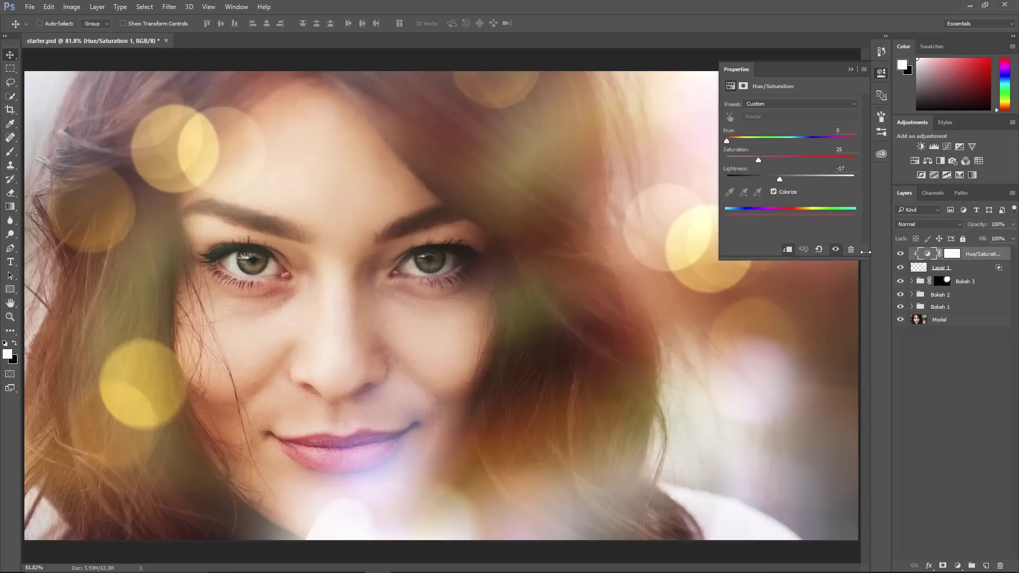
drag(727, 140, 836, 164)
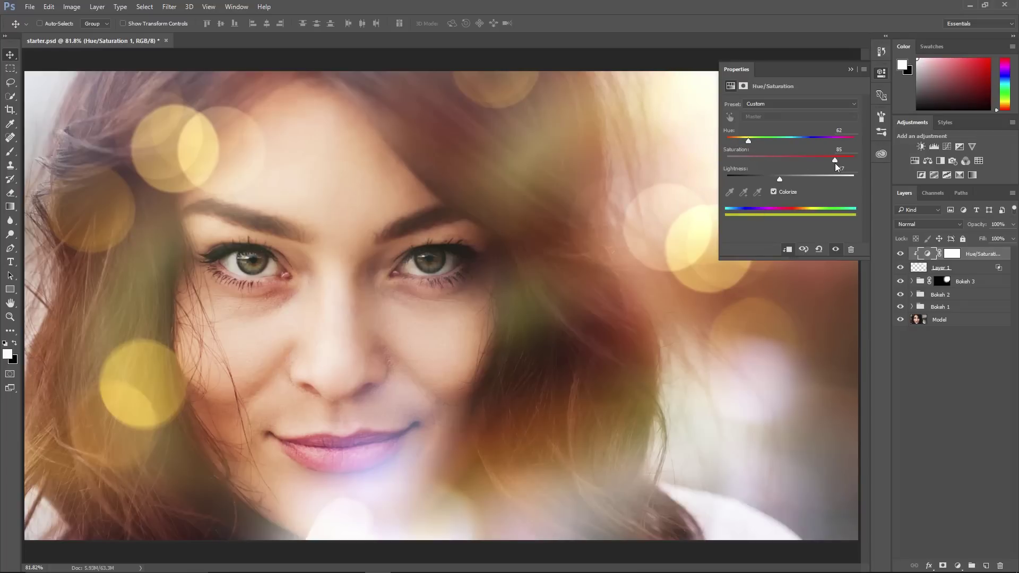
click(851, 69)
click(900, 254)
click(901, 255)
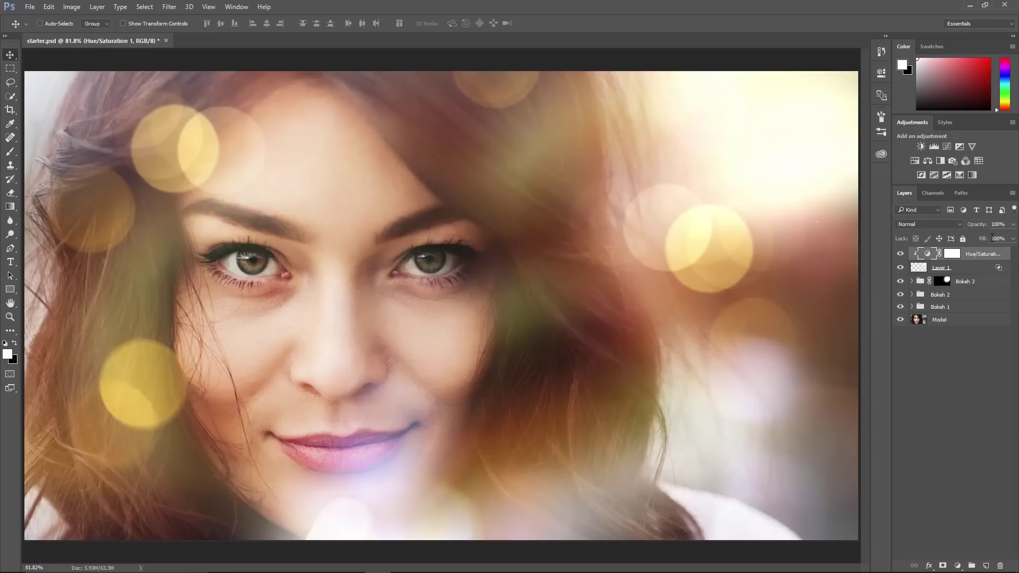
- Set Layer 1's fill to 42%, group it with its Hue/Saturation adjustment, and name the group Flare
click(966, 270)
drag(968, 241, 986, 242)
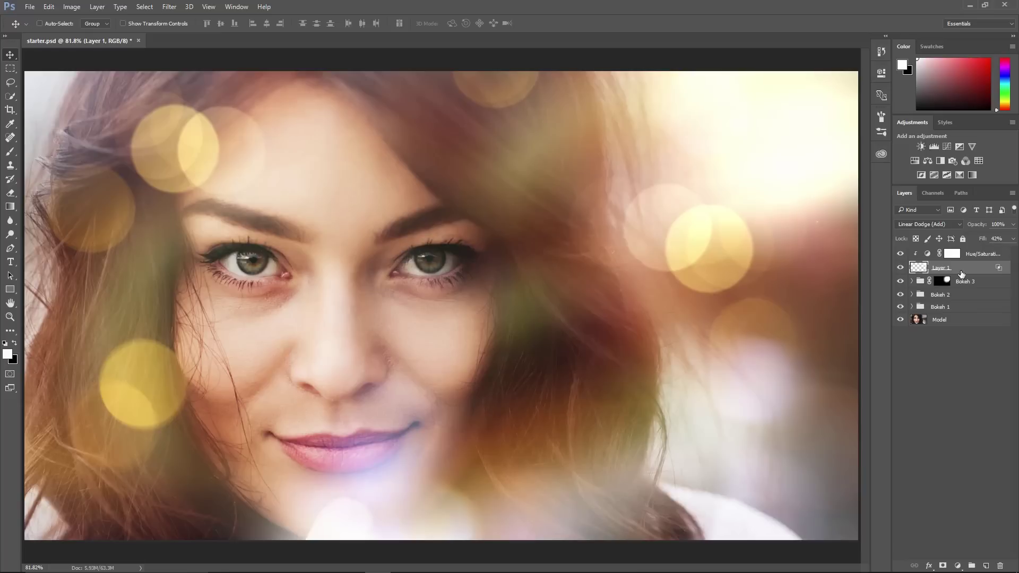
shift+click(973, 254)
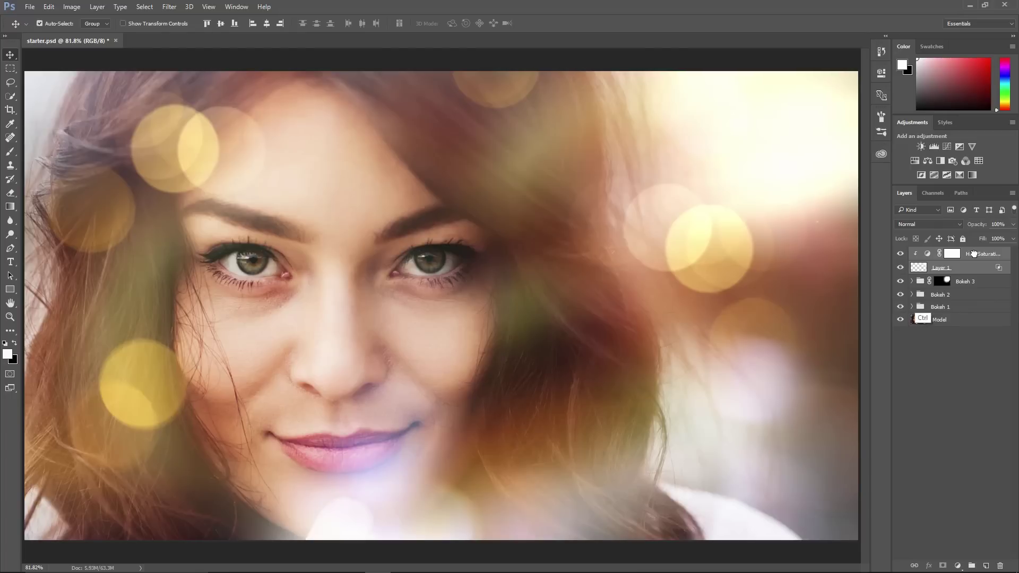
key(ctrl+g)
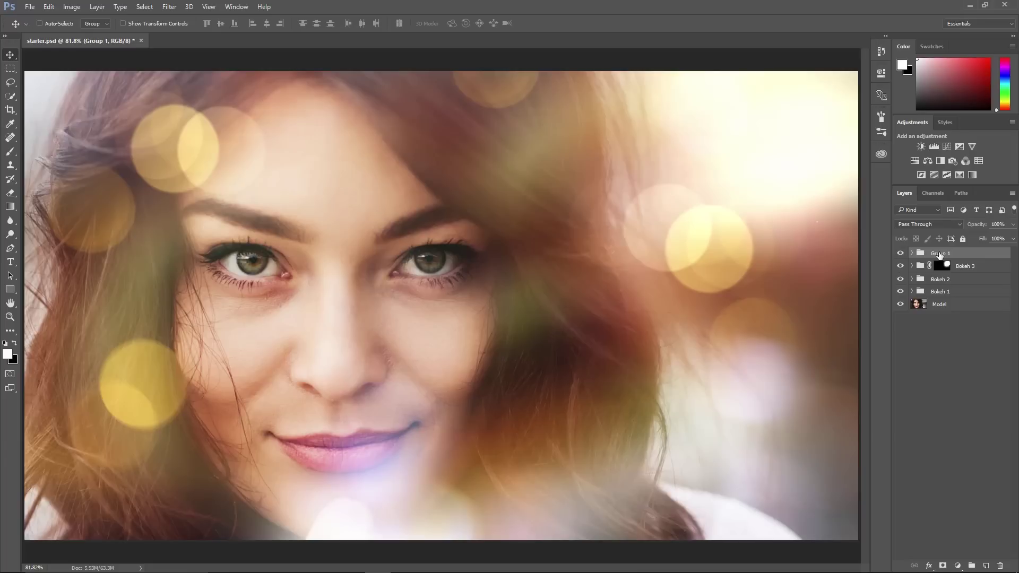
text(Flare)
key(Return)
- Add a Selective Color adjustment layer directly above the Model layer and target the Blacks
click(941, 305)
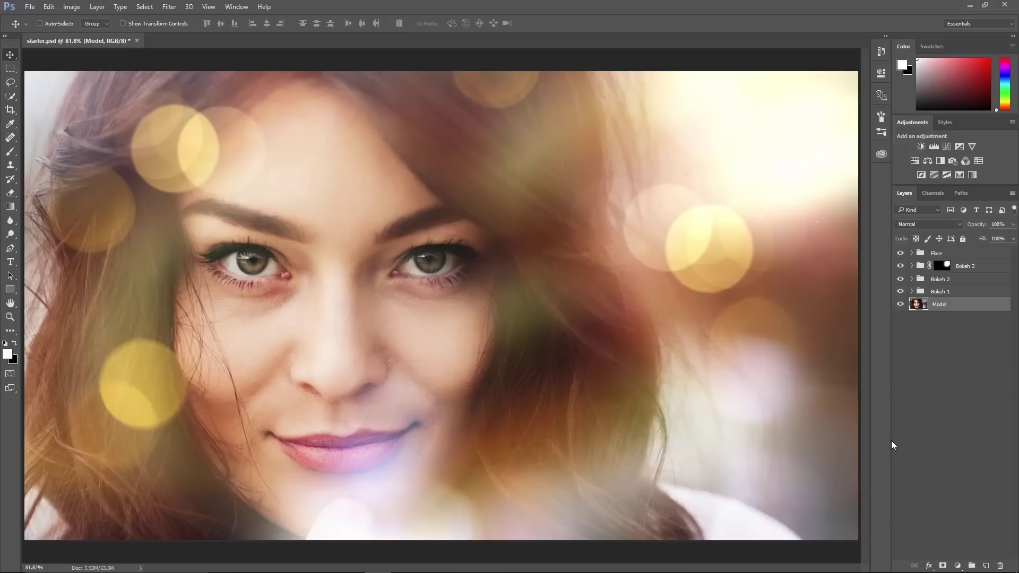
click(957, 566)
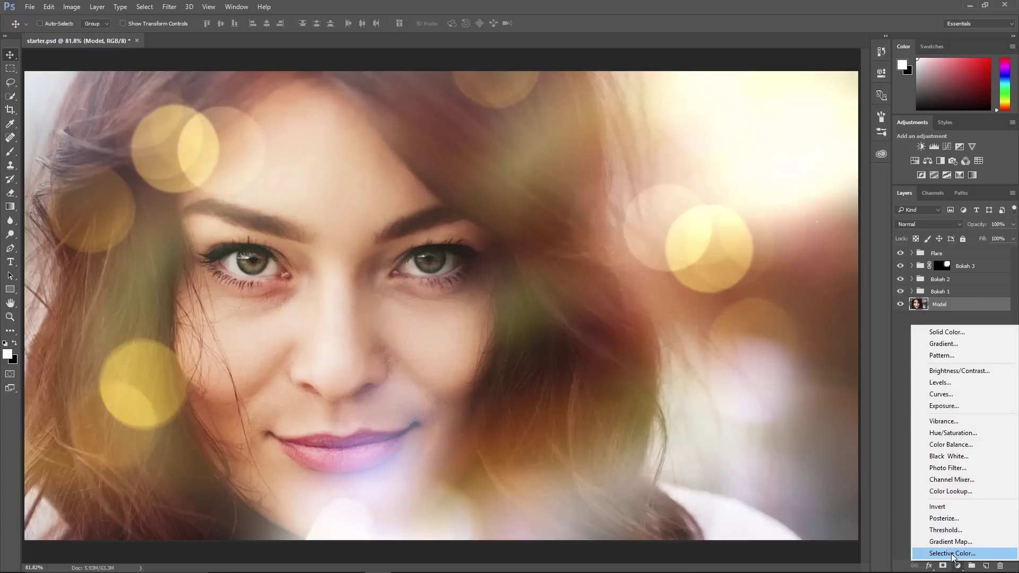
click(951, 553)
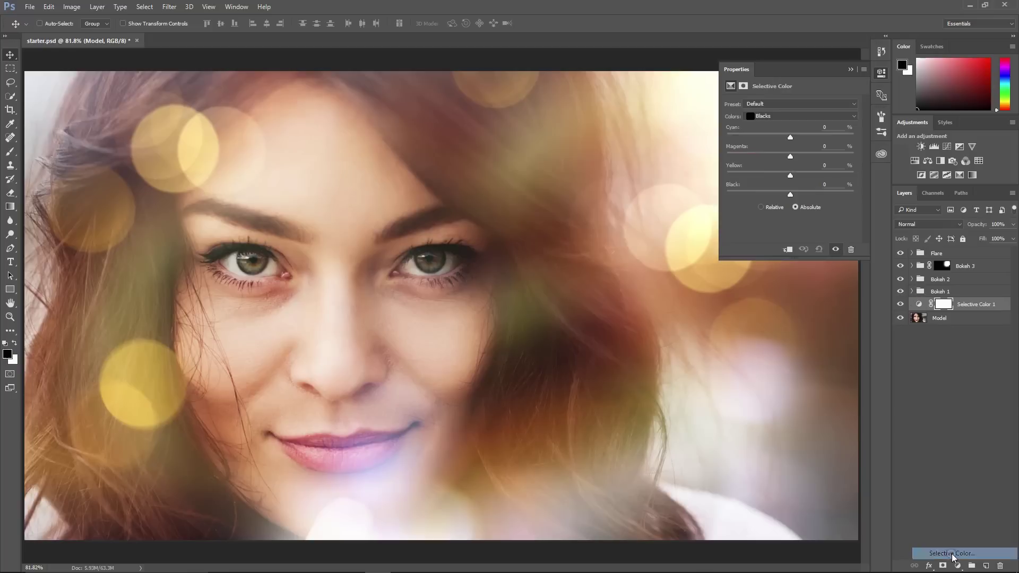
click(760, 115)
click(758, 199)
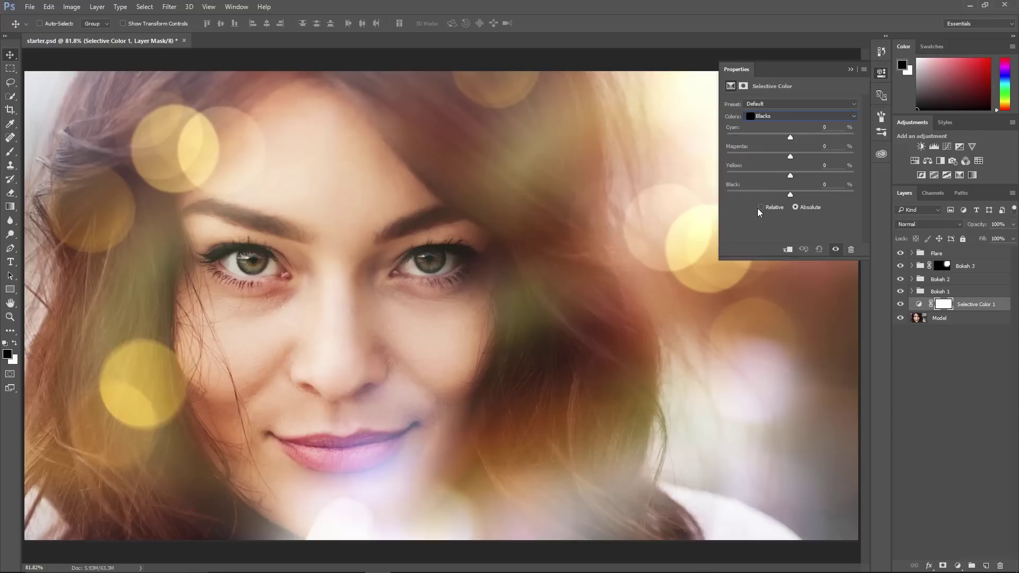
- Set the Blacks to Cyan +16% and Yellow -23%, and compare the image with and without the adjustment
drag(790, 137, 801, 138)
drag(790, 175, 776, 175)
drag(779, 175, 729, 175)
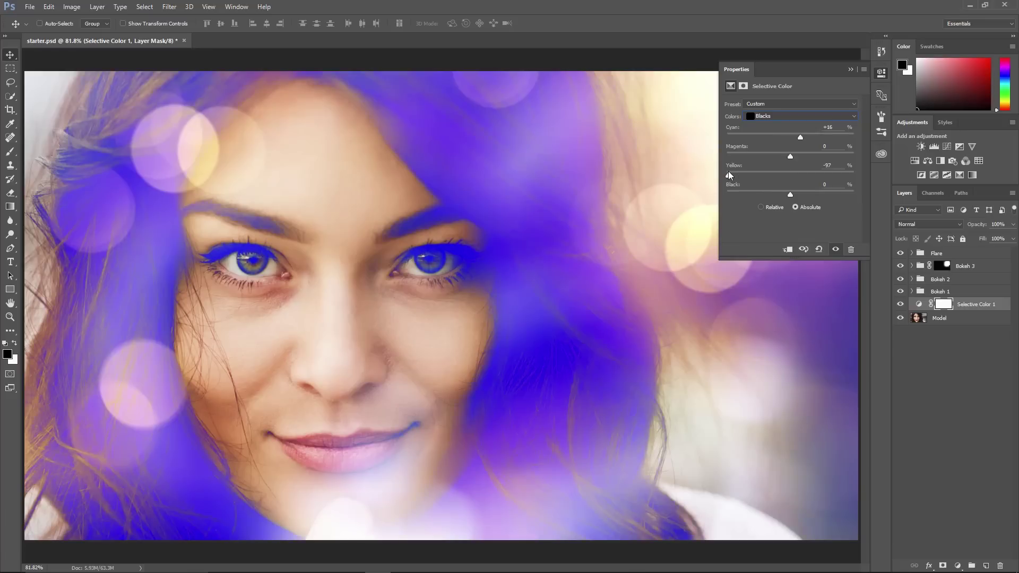
click(902, 304)
click(901, 304)
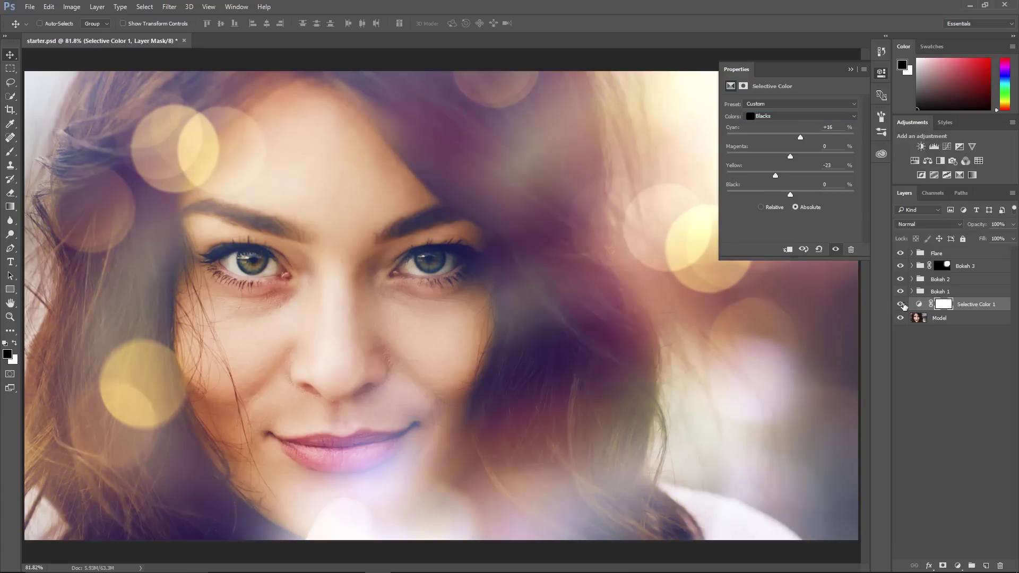
- Add a new layer above the Flare group and set up the Sharpen tool to sample all layers
click(937, 254)
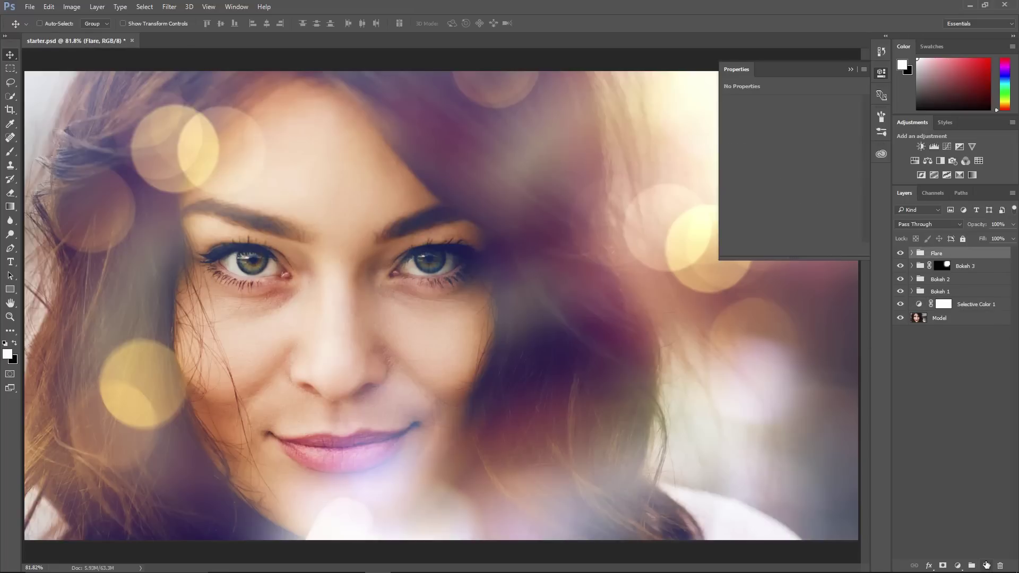
key(ctrl+shift+alt+n)
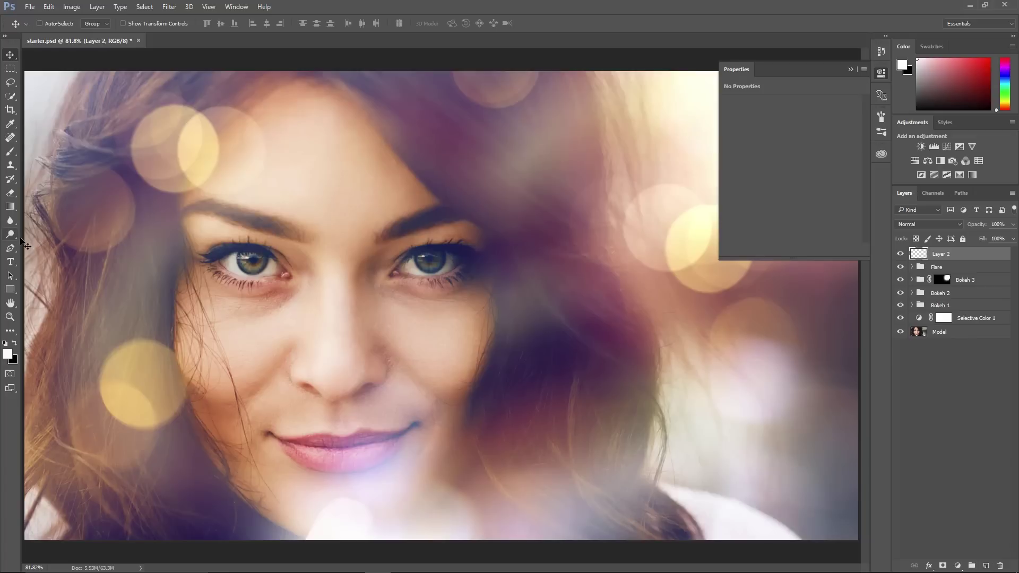
click(10, 220)
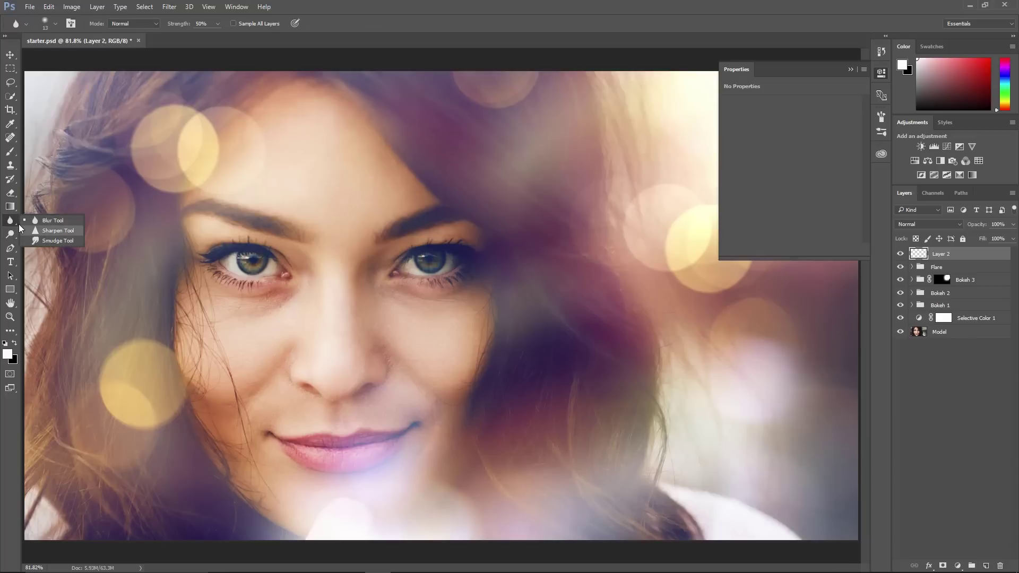
click(53, 231)
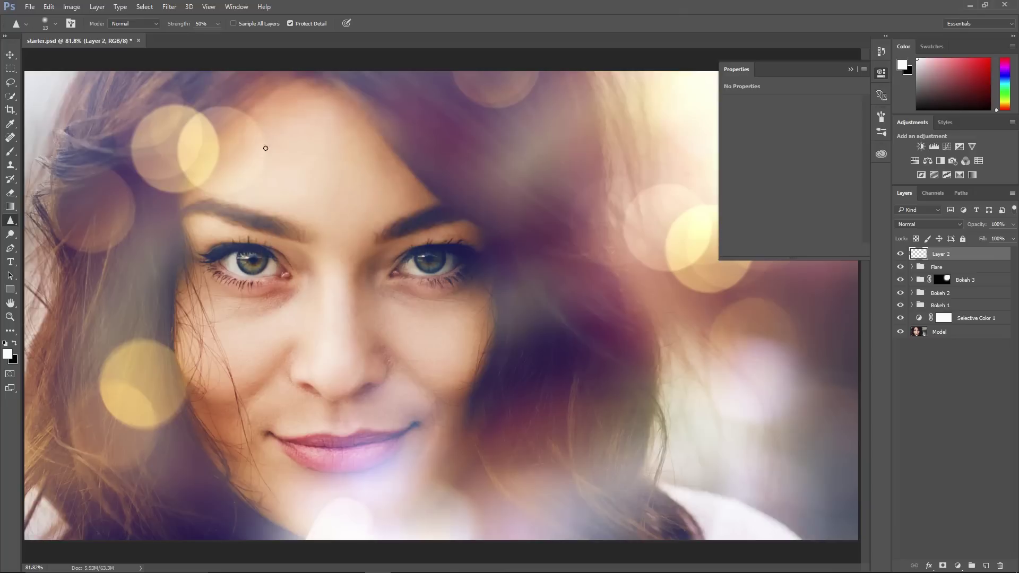
click(234, 23)
- Enlarge the Sharpen brush to 60 and sharpen the irises of both eyes on Layer 2
key(bracketright)
key(bracketright)
key(bracketright)
key(bracketright)
key(bracketright)
drag(434, 268, 440, 263)
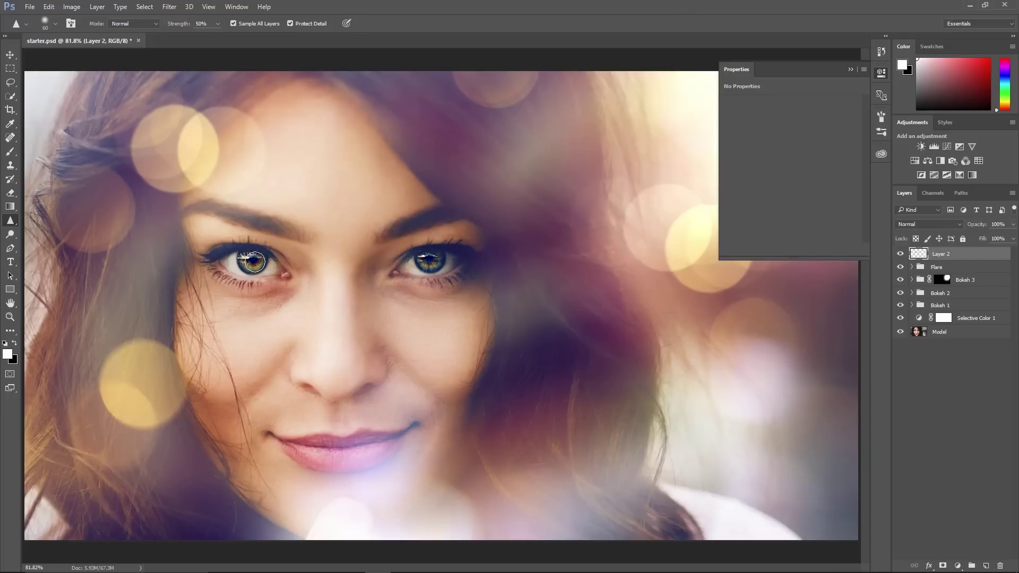
drag(249, 264, 268, 268)
- Set Layer 2's blend mode to Luminosity and compare the sharpened eye with and without it at 300% zoom
key(z)
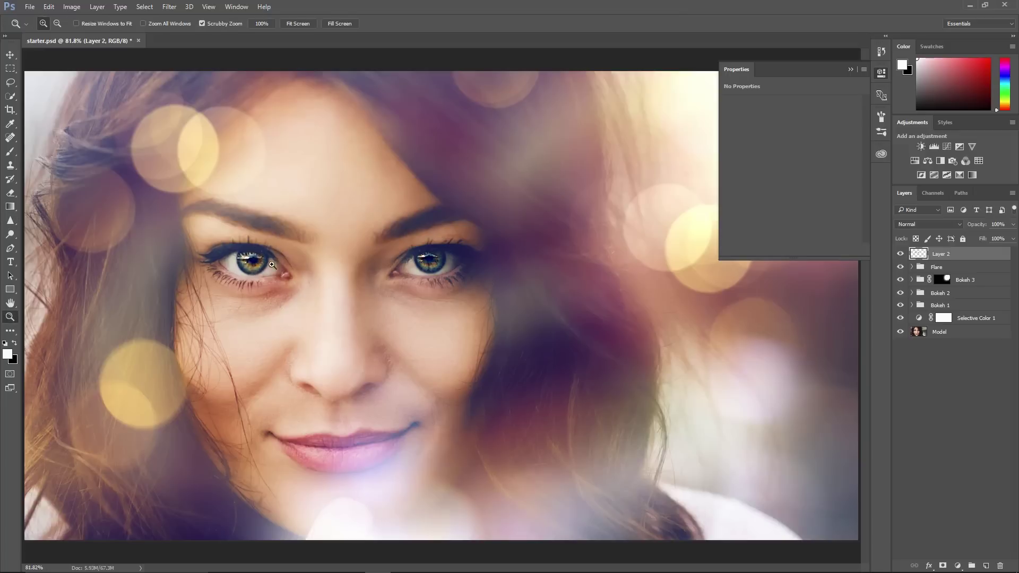
click(260, 263)
click(260, 264)
click(261, 263)
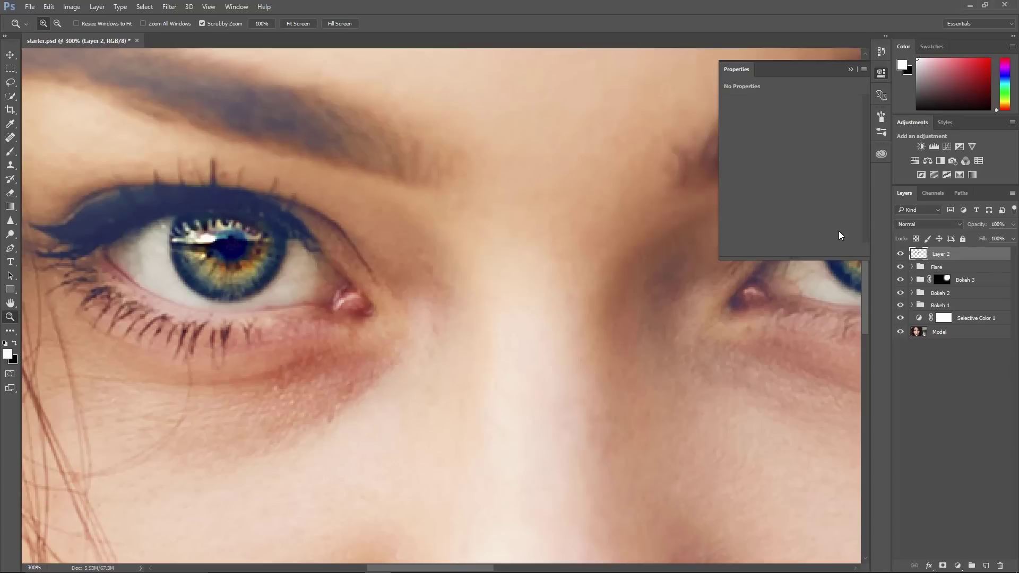
click(927, 224)
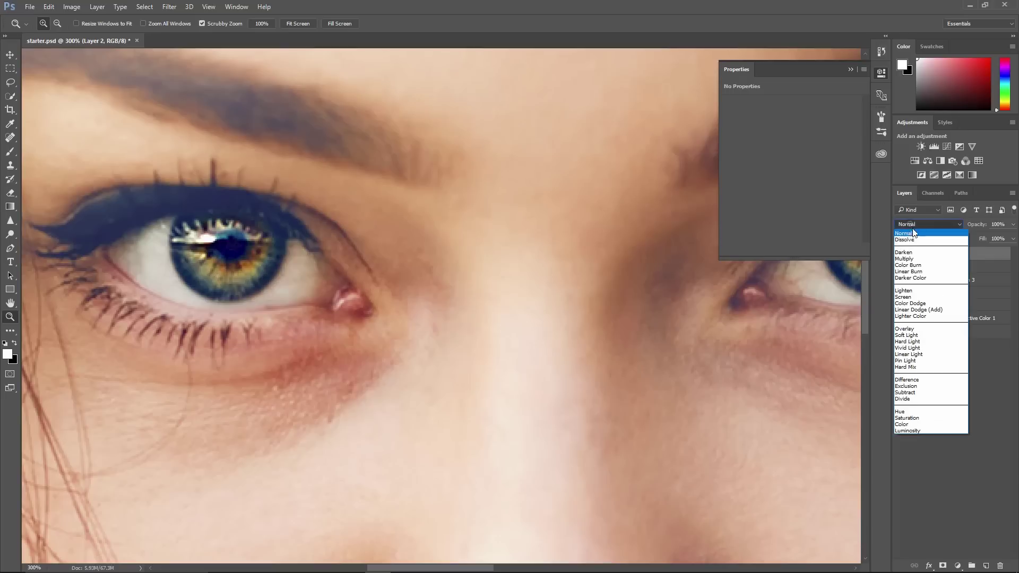
click(909, 429)
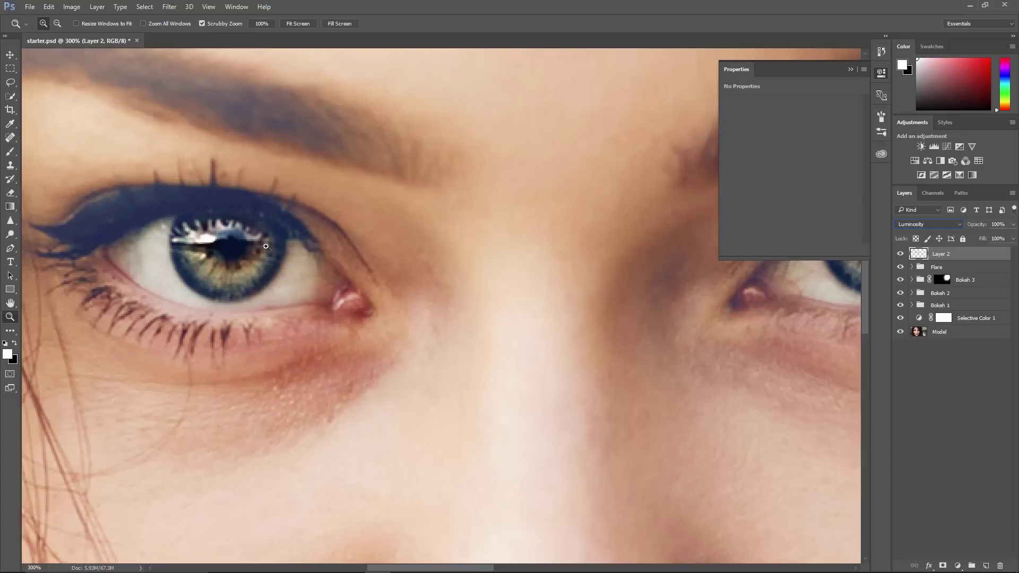
click(899, 254)
click(898, 254)
- Reduce Layer 2's opacity to 30% and compare the eyes in the full portrait with and without the sharpening
drag(974, 226, 784, 212)
drag(971, 226, 969, 228)
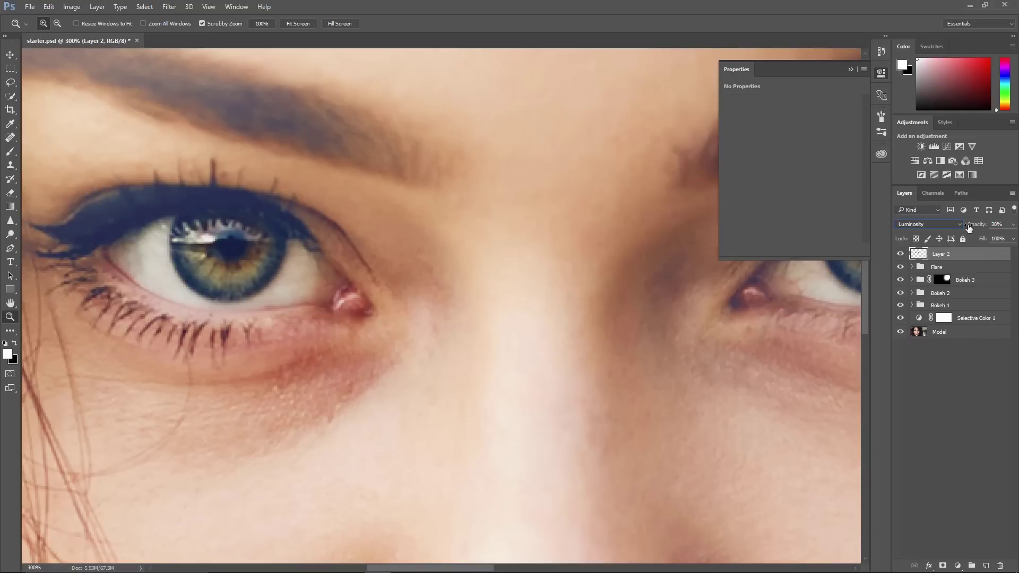
right_click(339, 269)
click(374, 276)
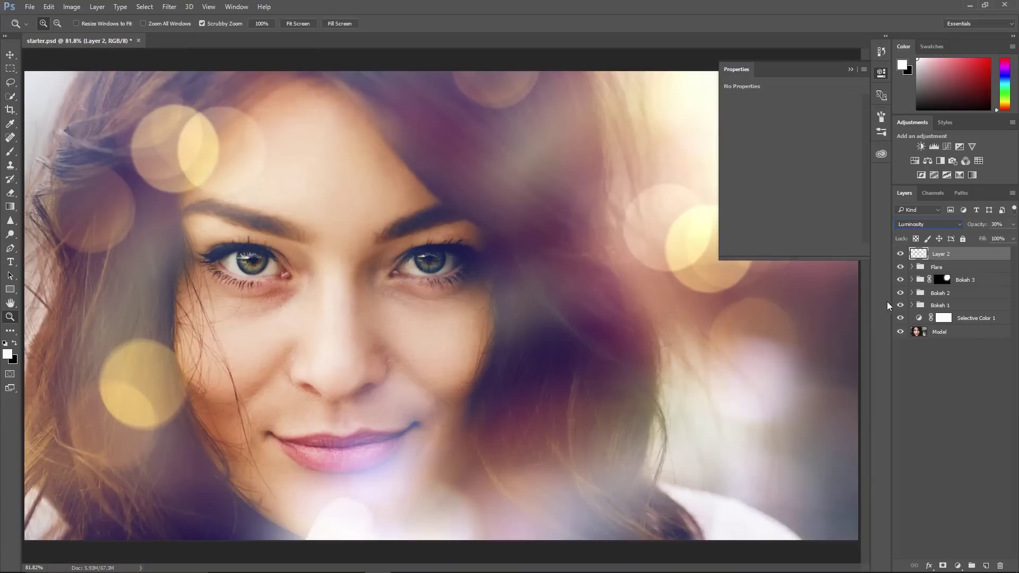
click(900, 254)
click(900, 255)
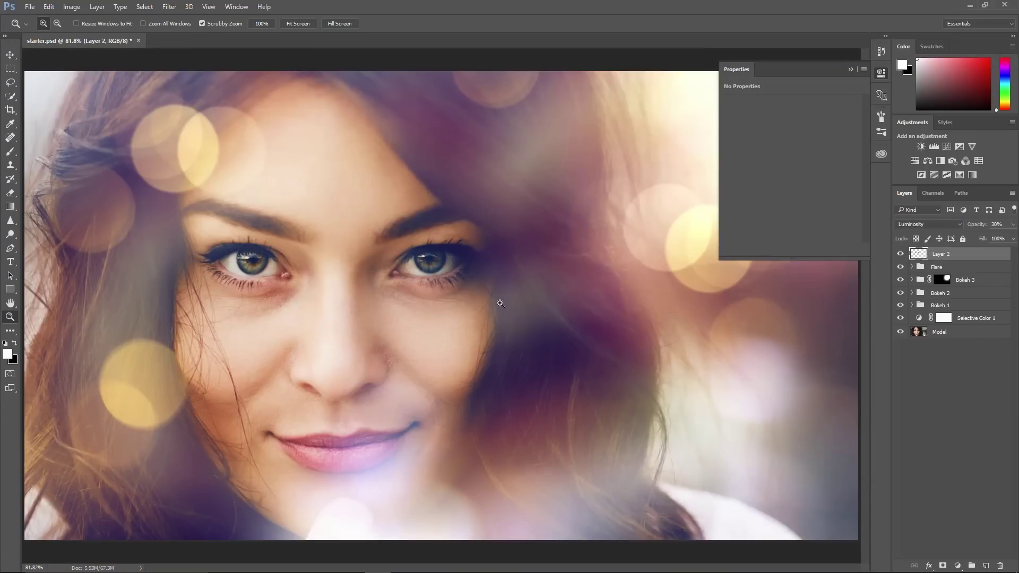
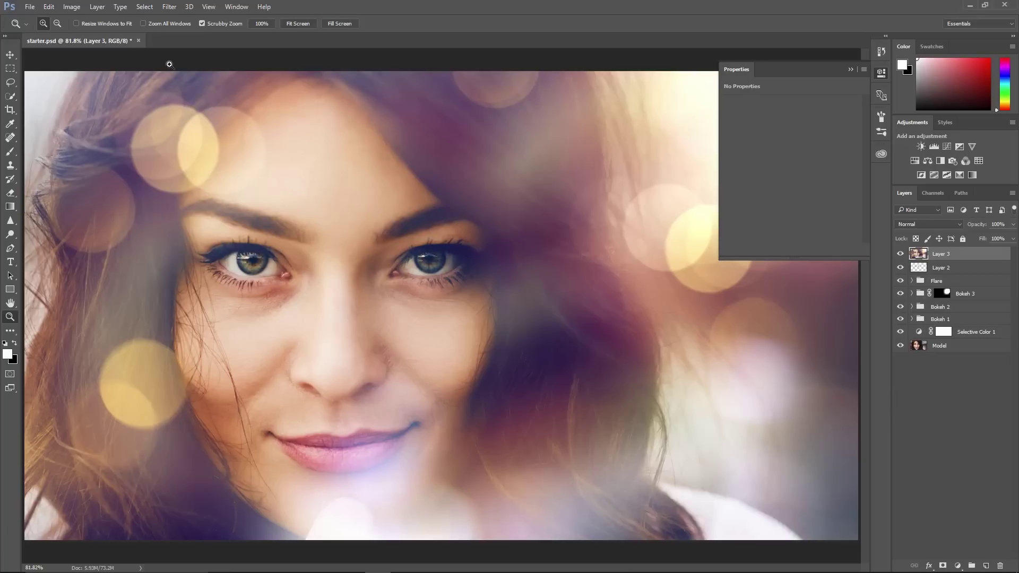
- Open the Lens Blur filter for the merged Layer 3 and raise its noise amount to 12
click(170, 7)
mouse_move(197, 125)
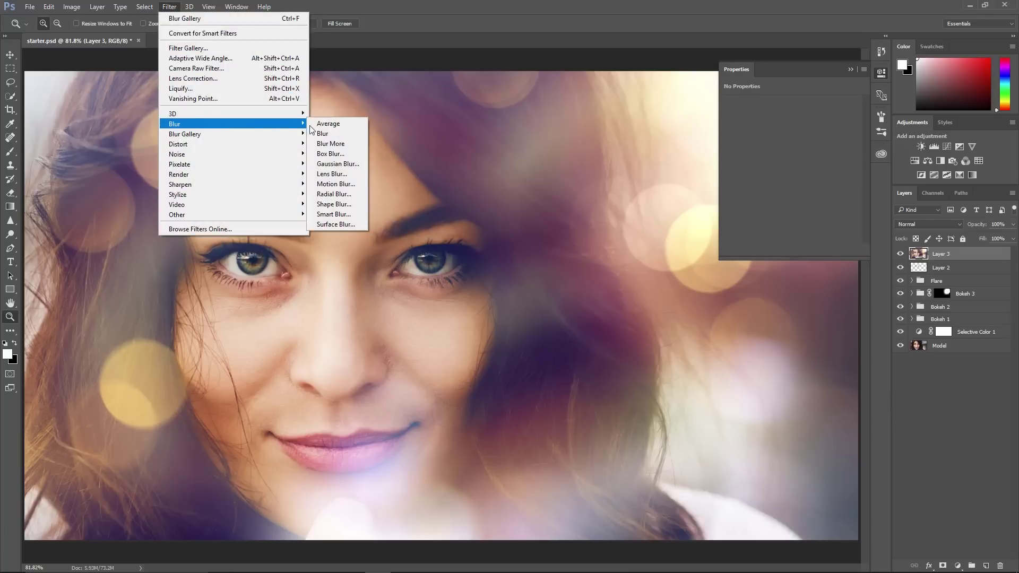
click(338, 174)
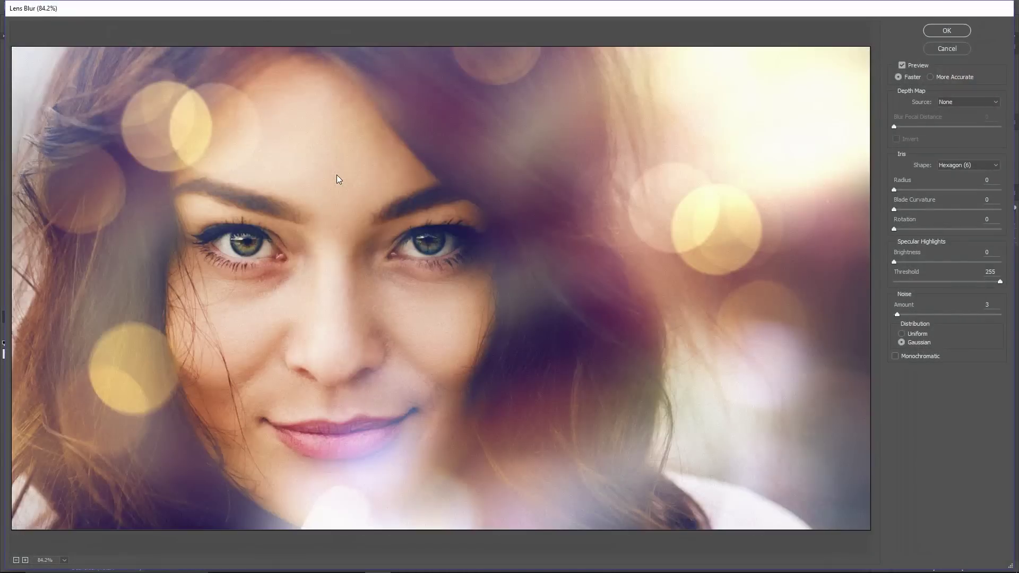
mouse_move(906, 315)
mouse_down()
mouse_move(918, 315)
mouse_move(909, 313)
mouse_up()
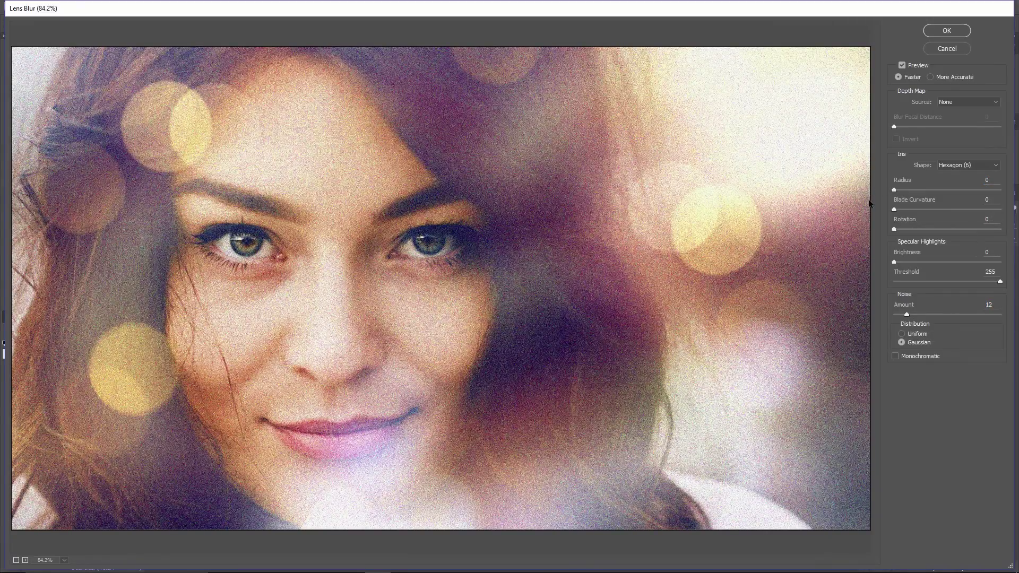
- Try Lens Blur radius values of 6 and 4, and reset the radius to 0
drag(894, 189, 899, 189)
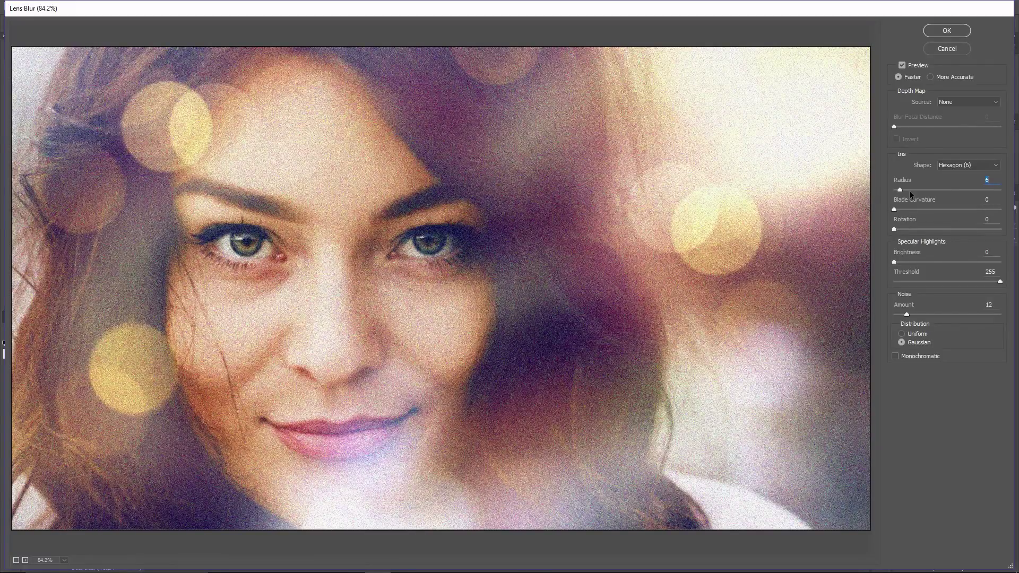
key(Down)
key(Down)
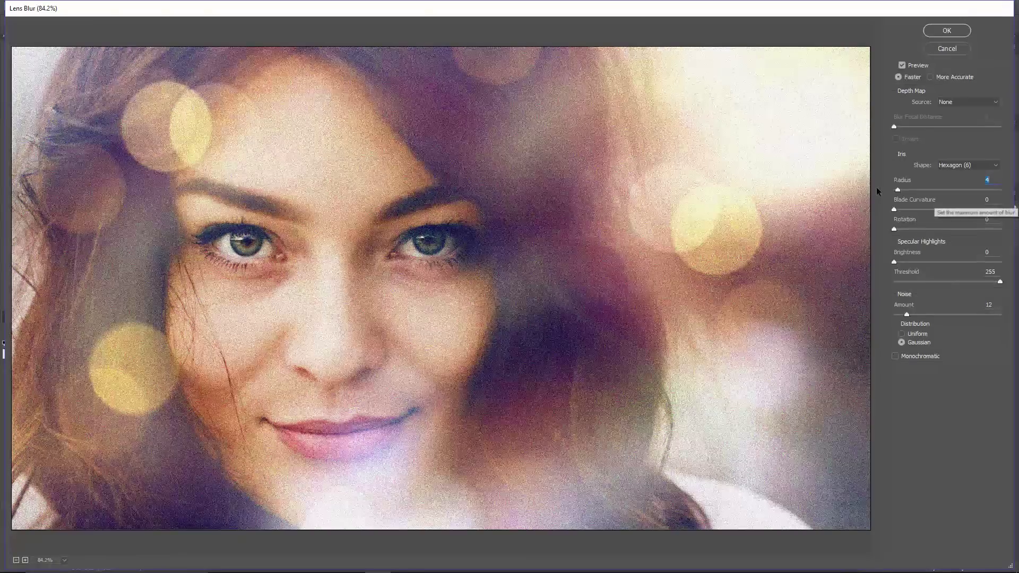
text(0)
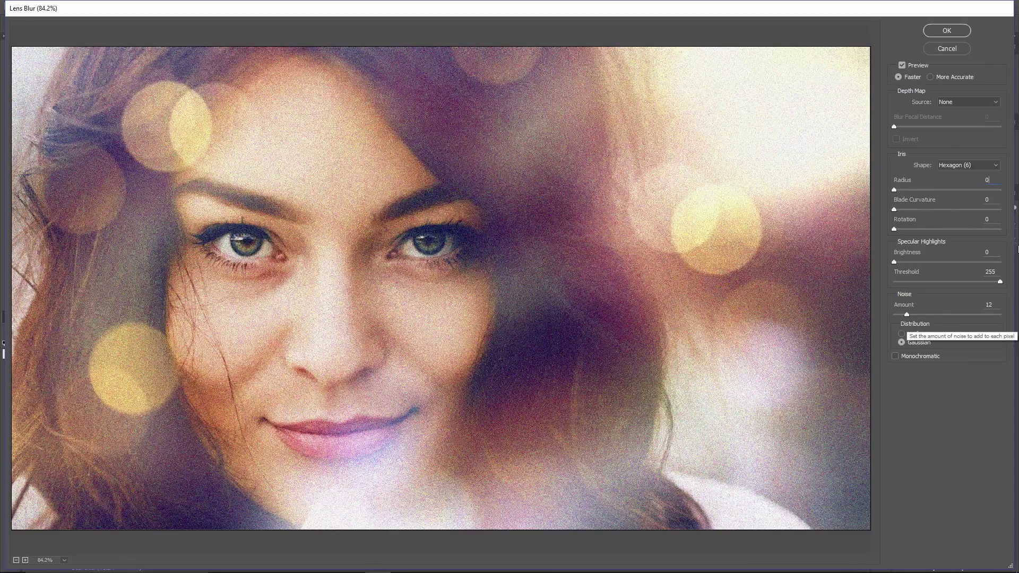
- Try a noise amount of 6 and inspect the grain around the eye and hair at 300% zoom
drag(906, 315, 899, 313)
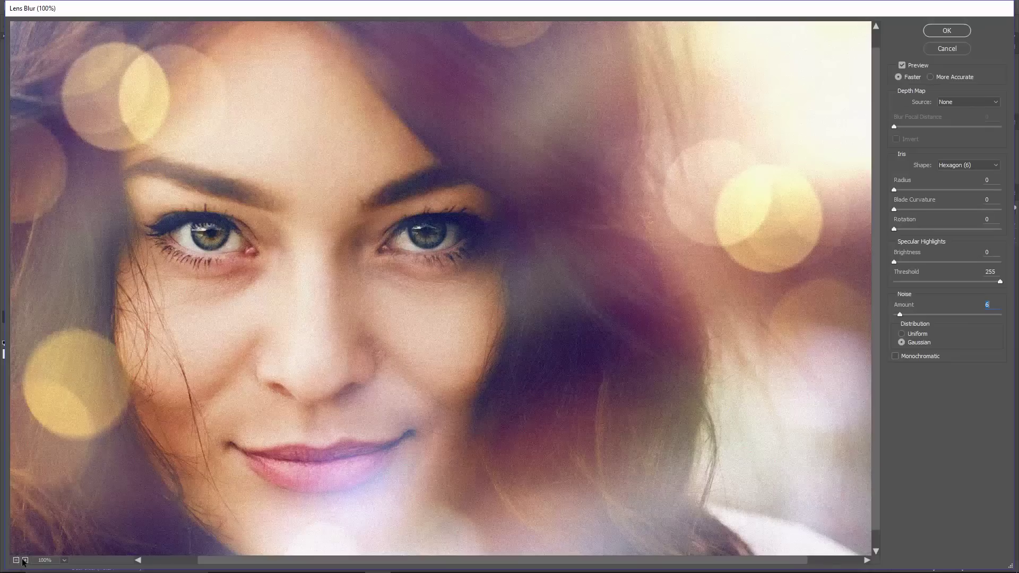
click(25, 560)
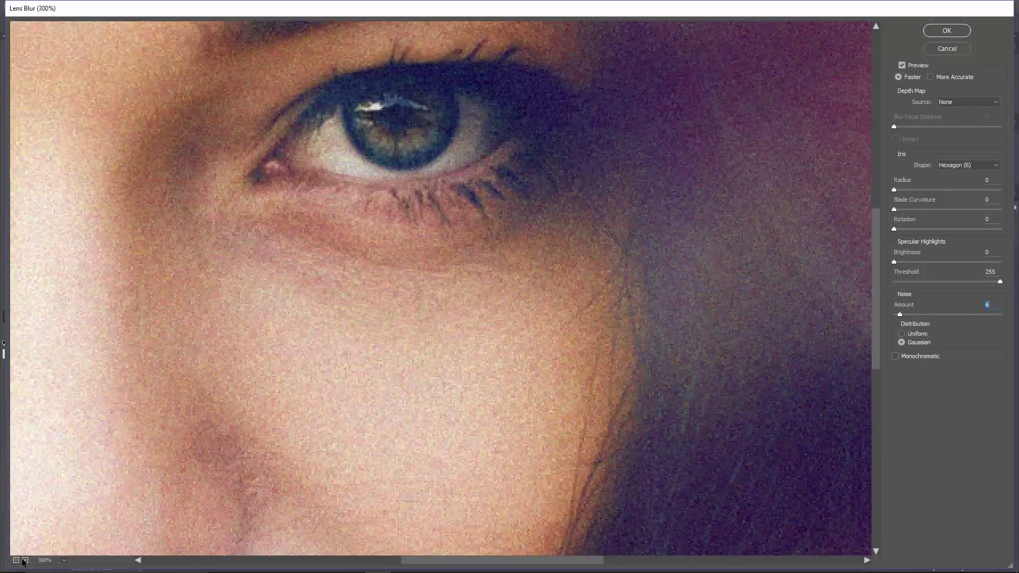
drag(671, 246, 381, 411)
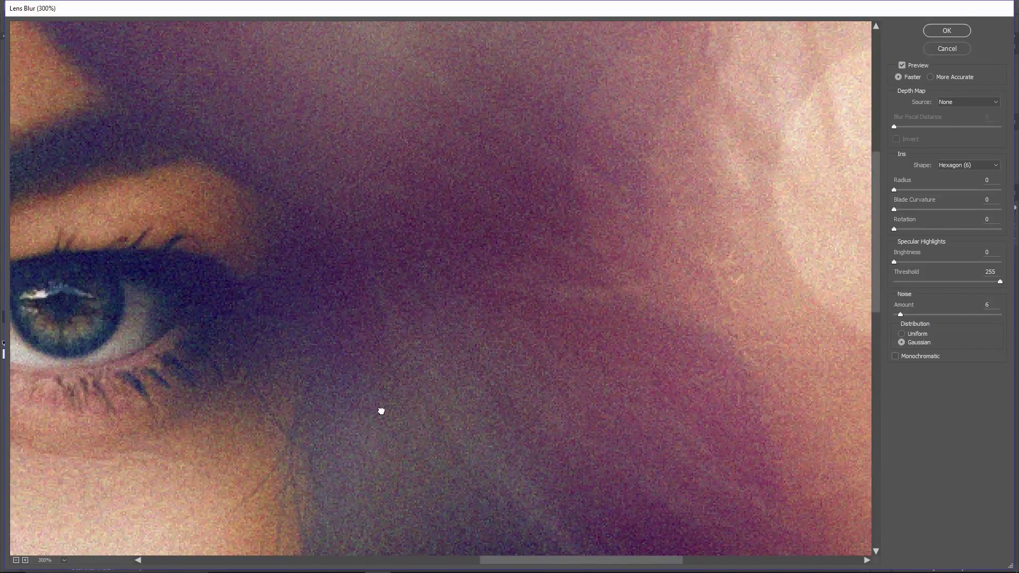
- Try Uniform distribution and Monochromatic noise, and return to colored Gaussian noise
click(902, 334)
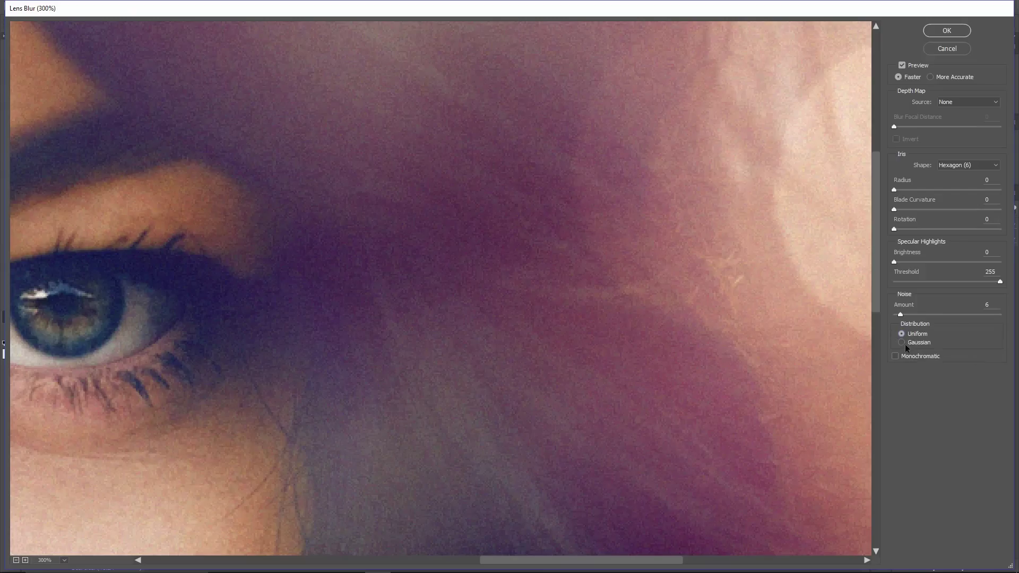
click(901, 342)
click(895, 356)
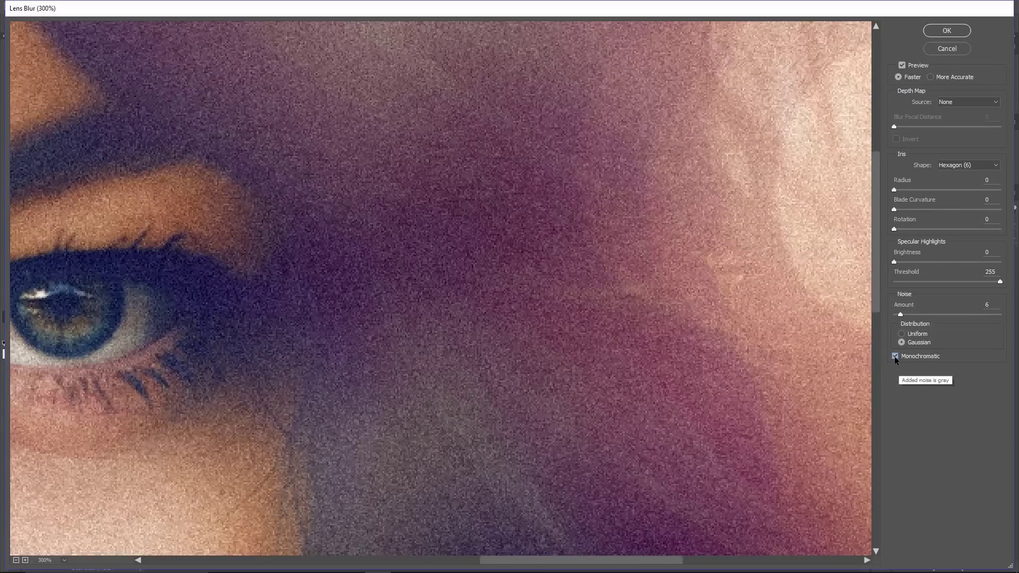
click(896, 356)
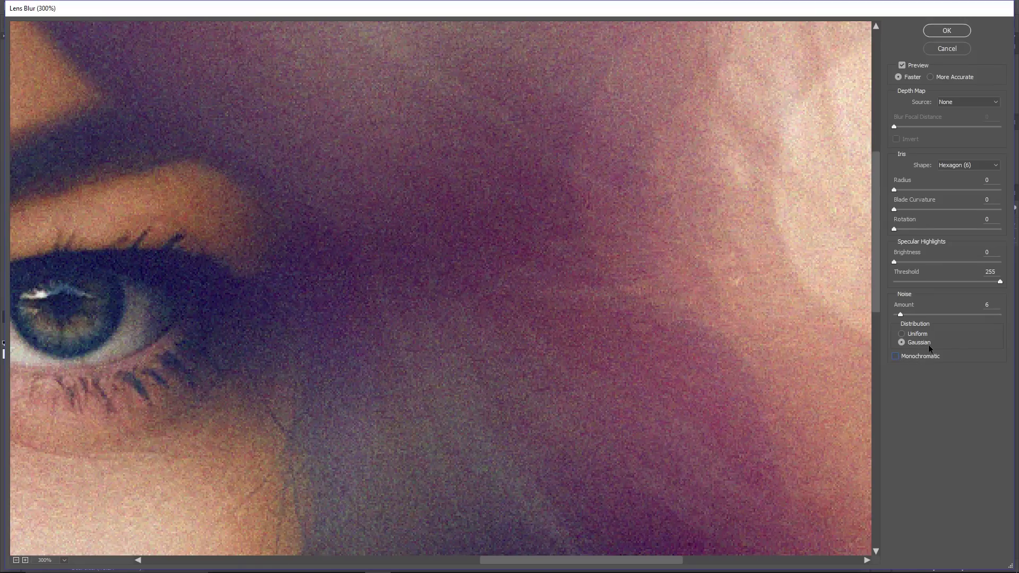
- Lower the Lens Blur noise amount to 3 and apply the filter to Layer 3
click(988, 305)
key(Down)
key(Down)
key(Down)
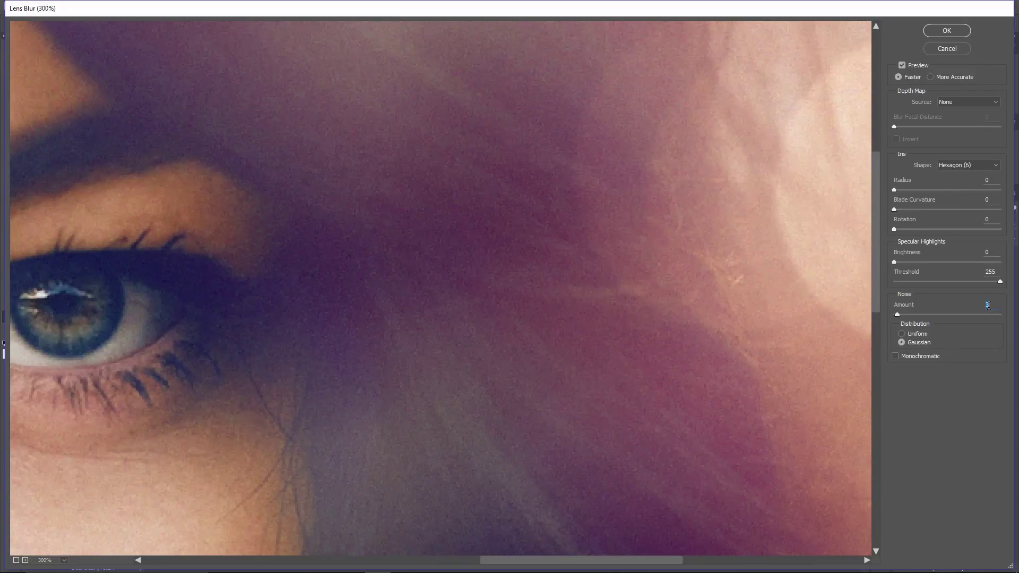
key(Down)
key(Up)
click(938, 30)
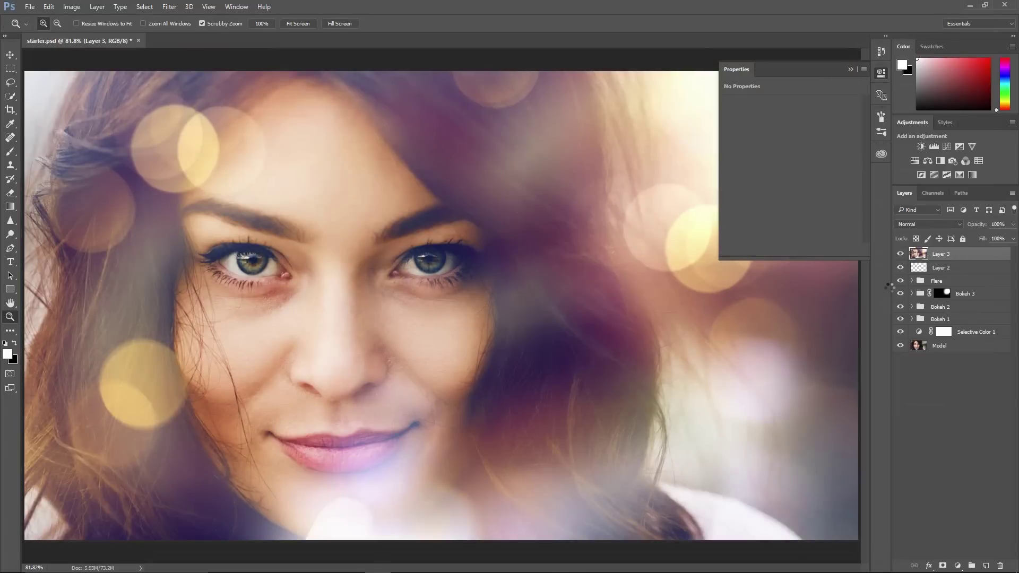
- Compare the image with and without Layer 3's noise around the eye at 200% zoom, and return to the full-image view
click(900, 253)
drag(397, 225, 652, 234)
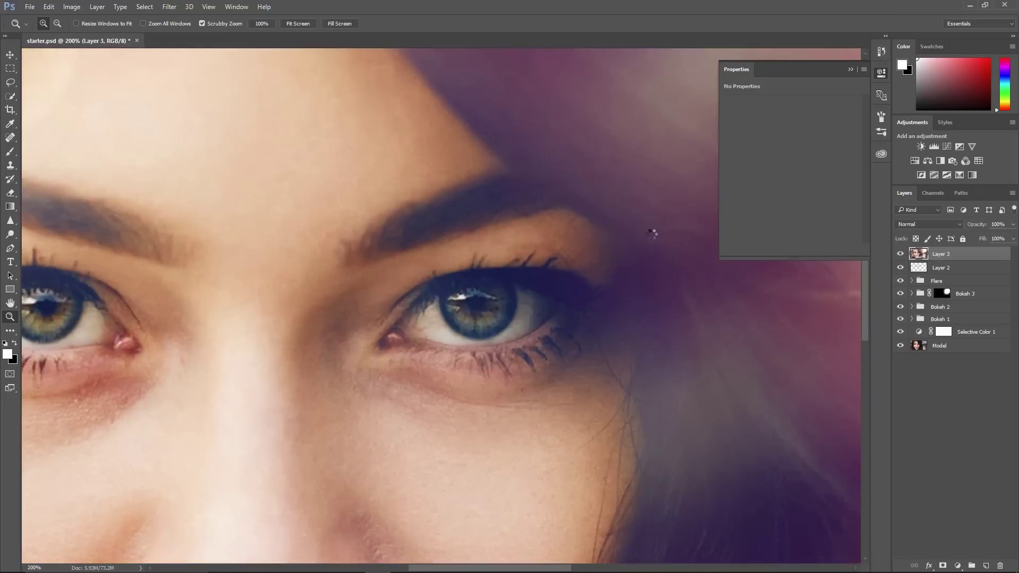
click(900, 254)
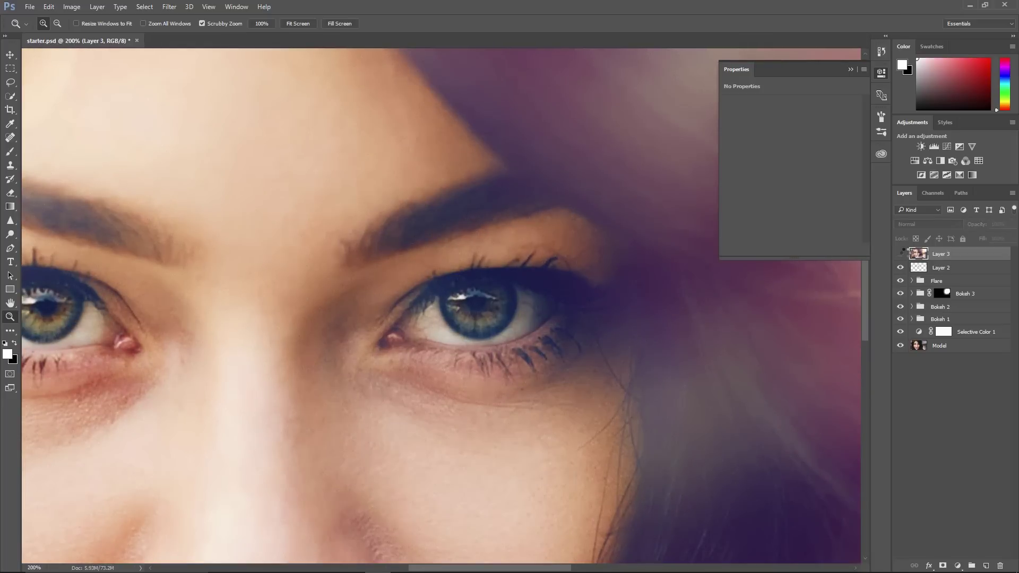
click(900, 253)
right_click(454, 280)
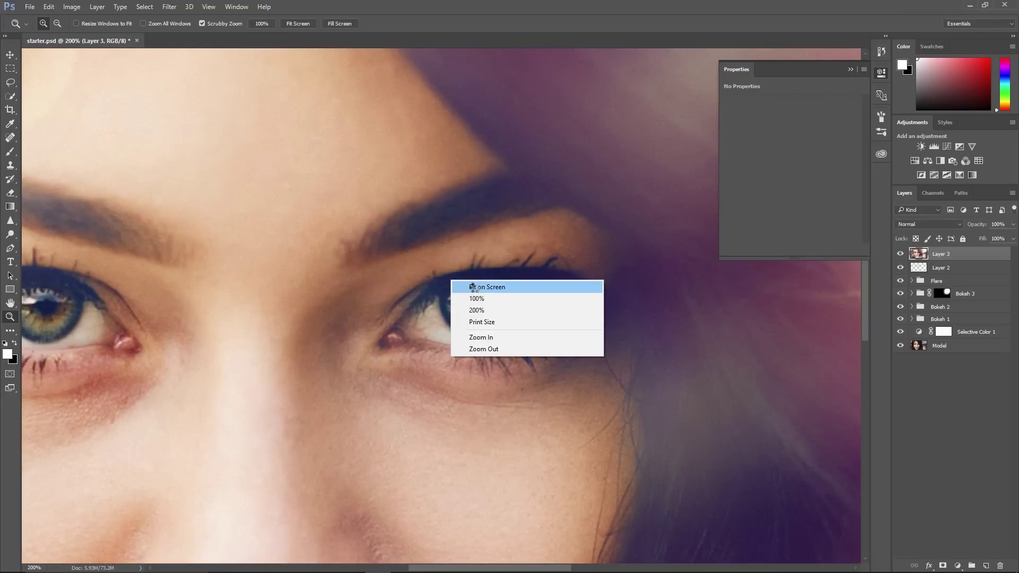
click(478, 287)
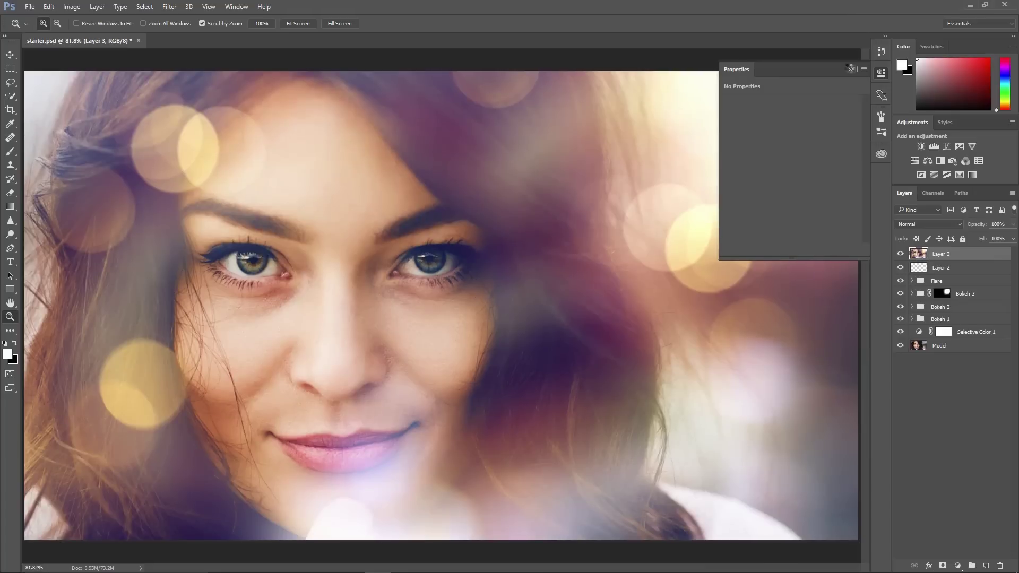
click(851, 69)
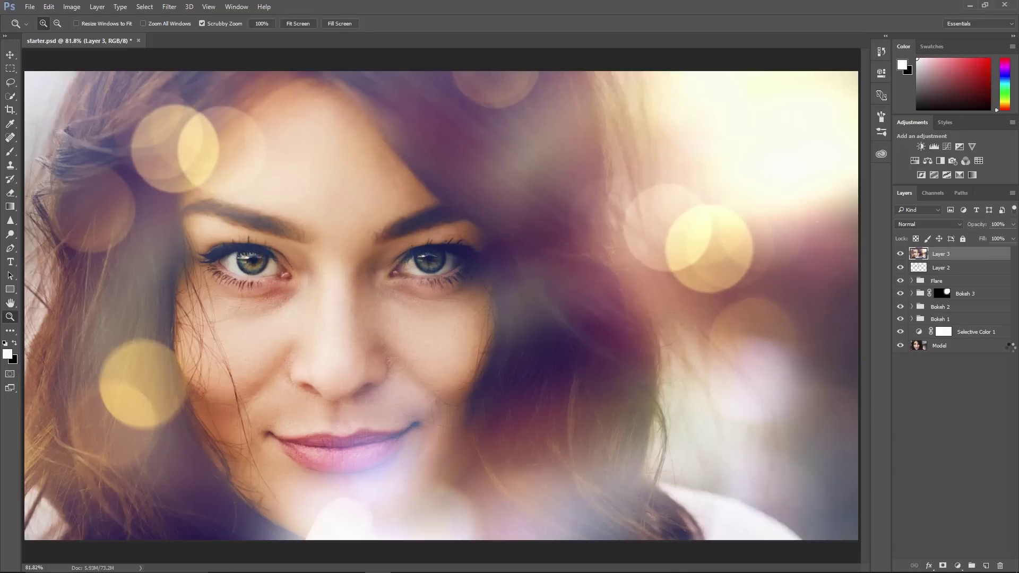
- Rename Layer 2 as "eye sharpening" and Layer 3 as "Noise"
double_click(942, 268)
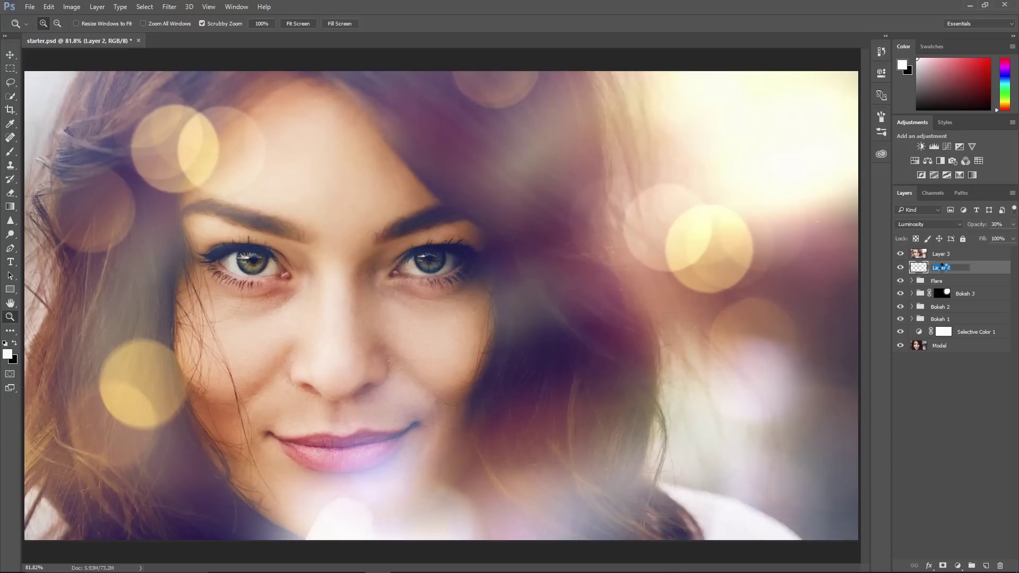
text(s)
text(ye sha)
text(rpening)
click(936, 253)
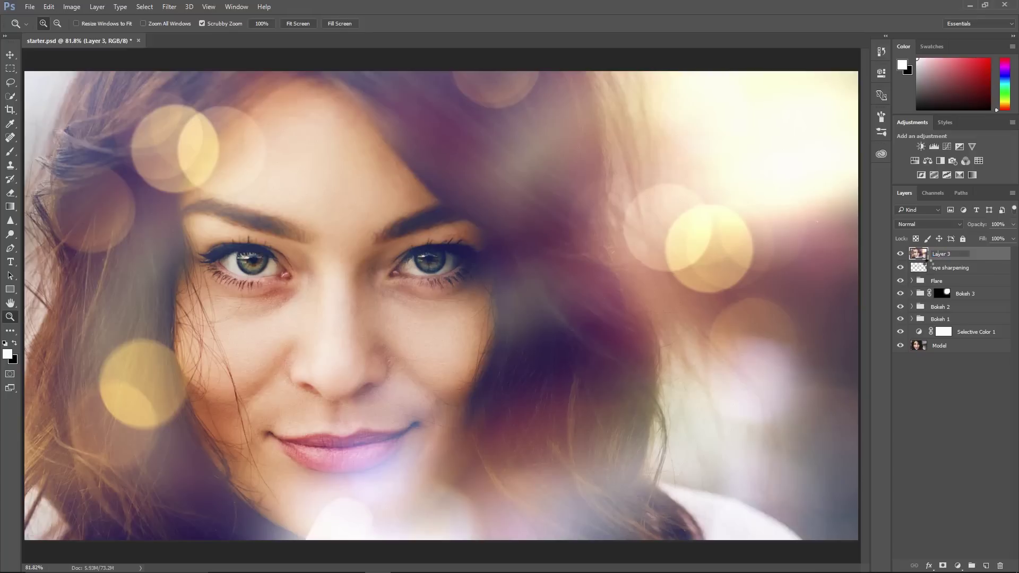
text(Noise)
key(Return)
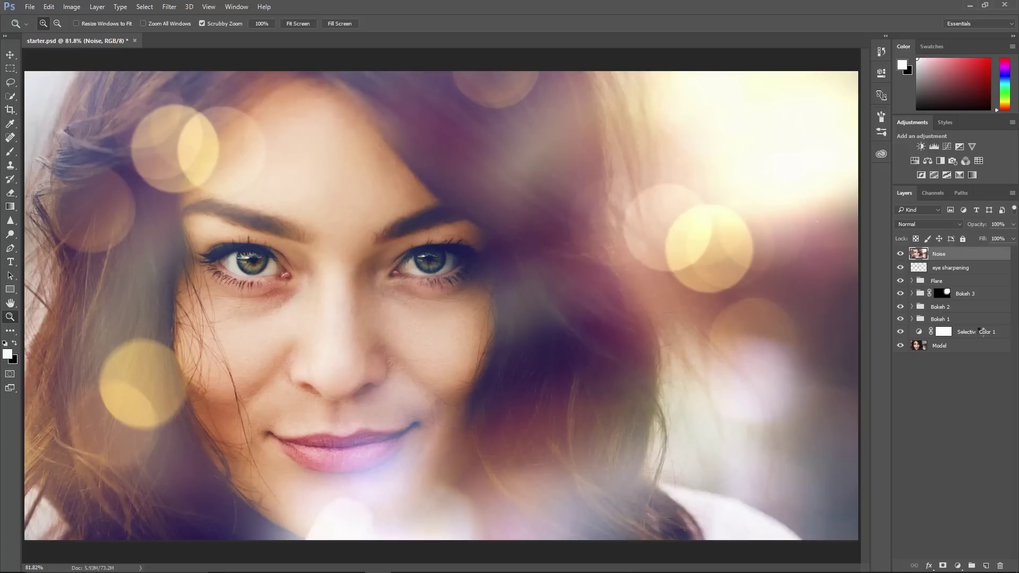
- Group all layers above Model into a group named "Bokeh Overlays", and toggle its visibility to compare before and after
key(ctrl+alt+a)
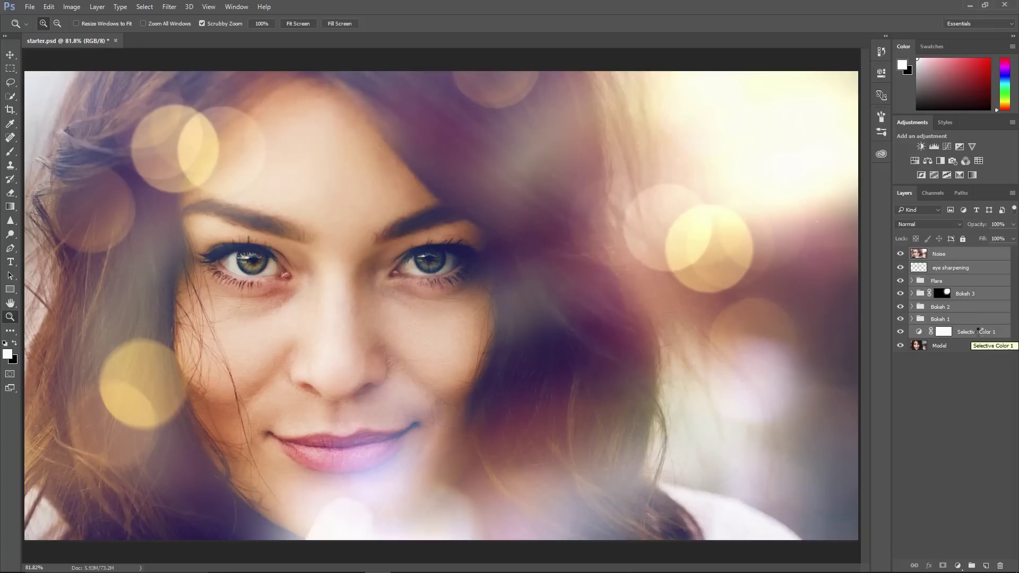
key(ctrl+g)
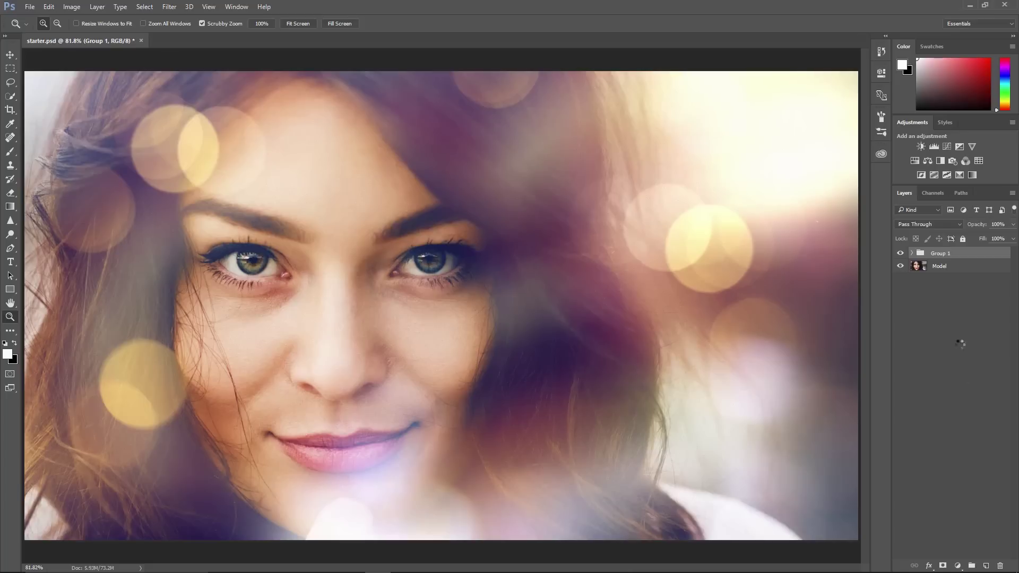
double_click(937, 254)
text(Bokeh Overlays)
click(901, 254)
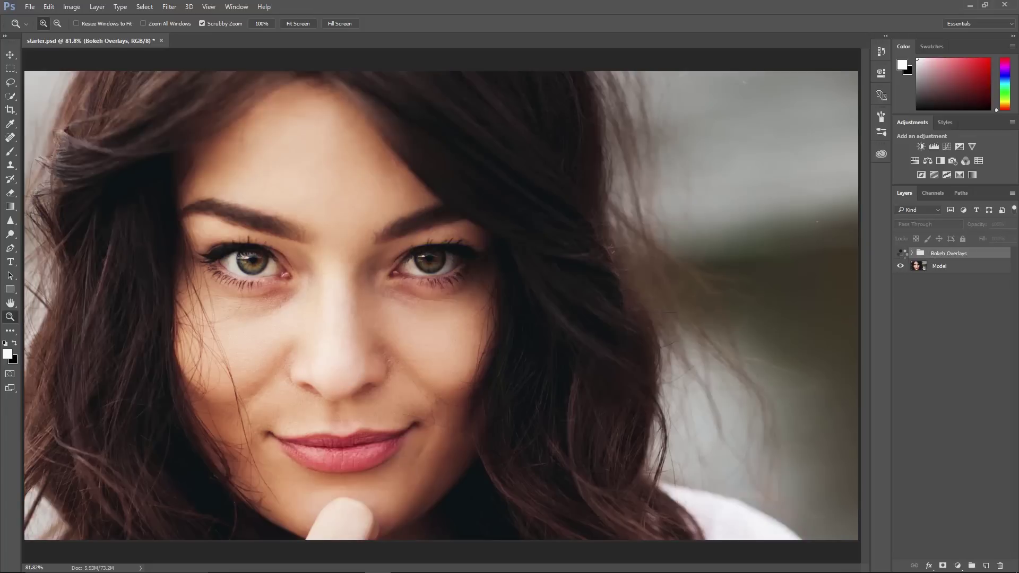
click(900, 253)
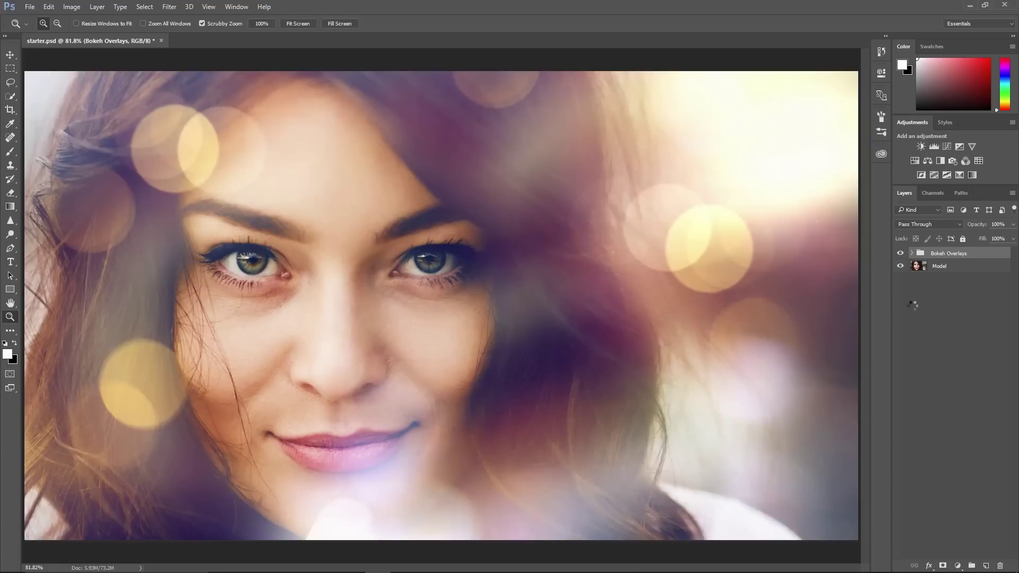